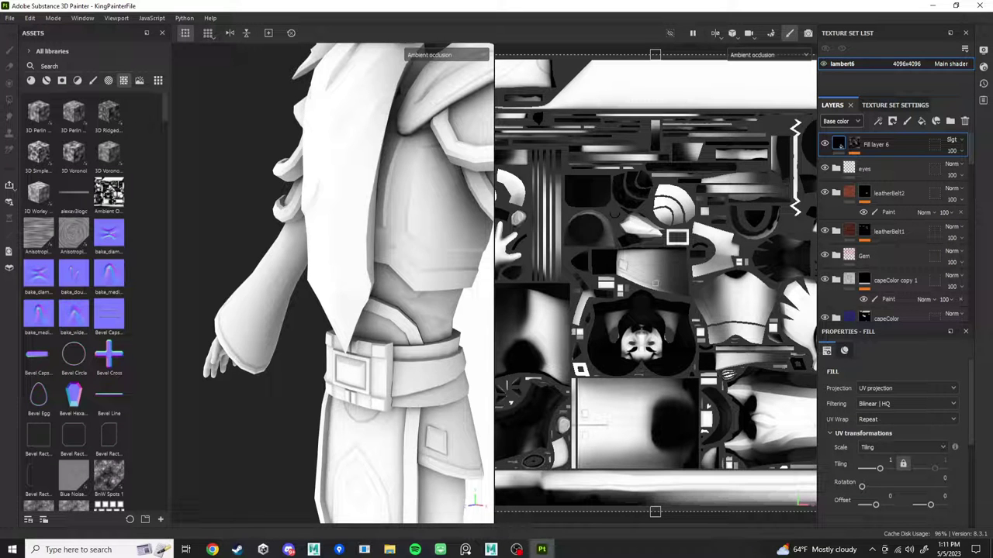
Examine the ambient occlusion around the king's eyes on the model and on the eyeball's UV island.
left_click_drag(326, 271, 369, 271, "alt")
middle_click_drag(368, 272, 333, 368, "alt")
left_click_drag(334, 369, 287, 365, "alt")
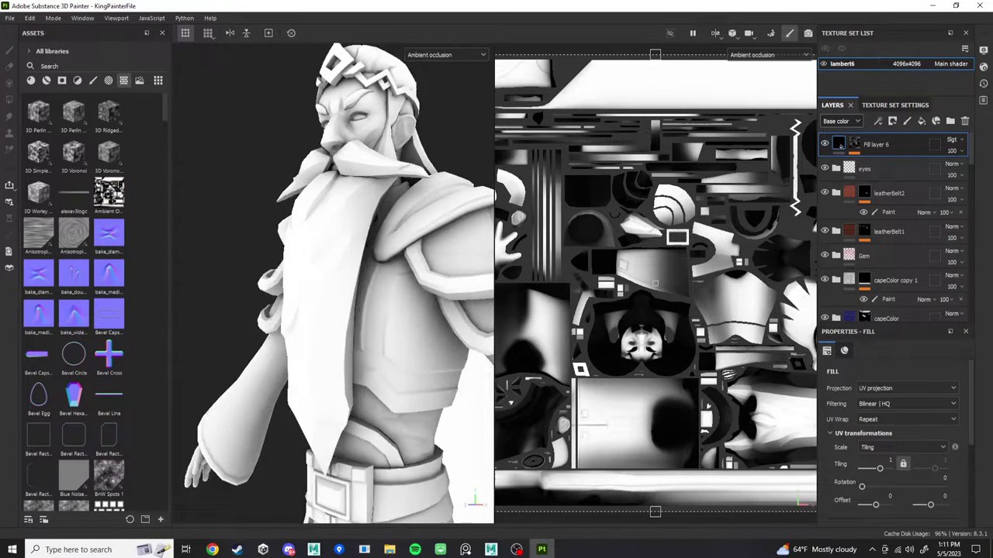
middle_click_drag(287, 364, 270, 426, "alt")
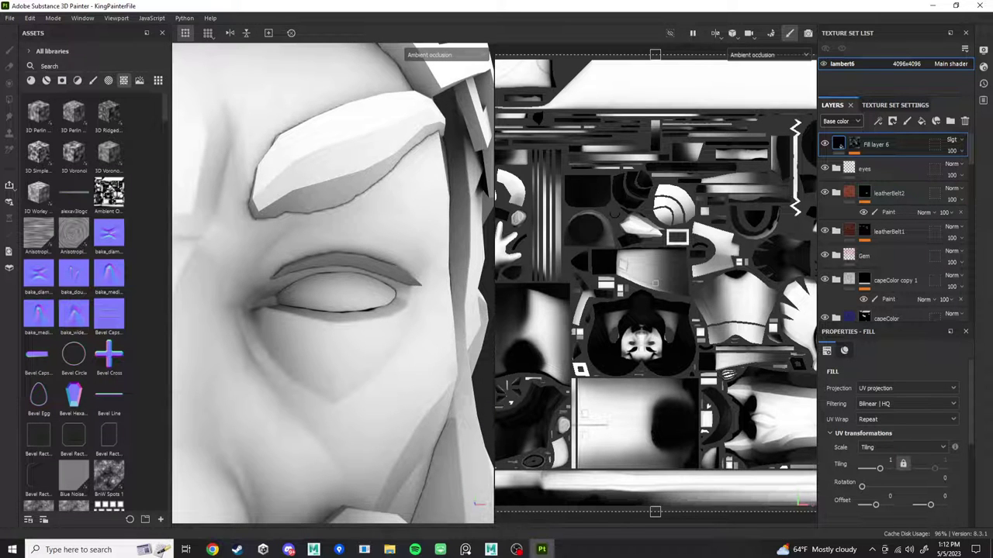
scroll(808, 279, "down", 3)
middle_click_drag(808, 280, 789, 286, "alt")
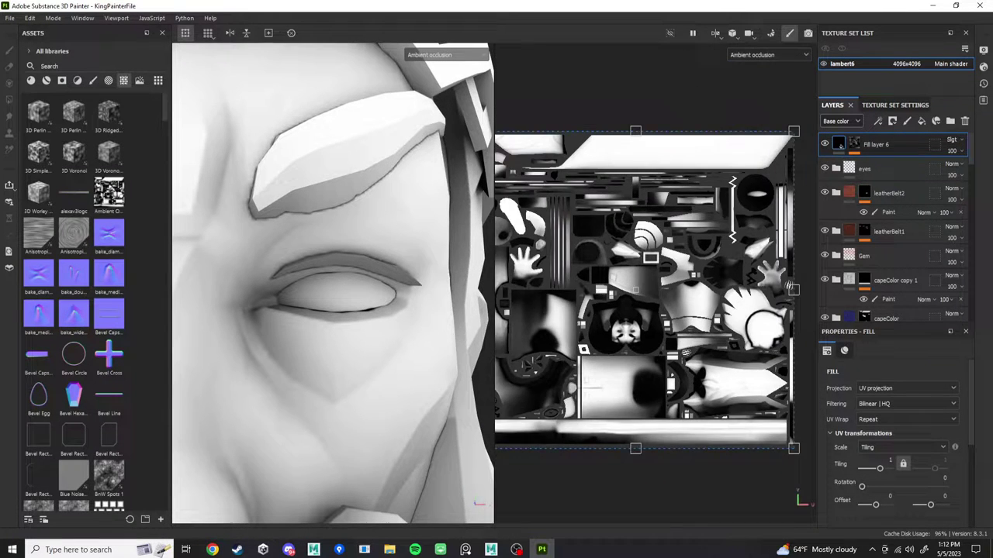
scroll(771, 189, "up", 5)
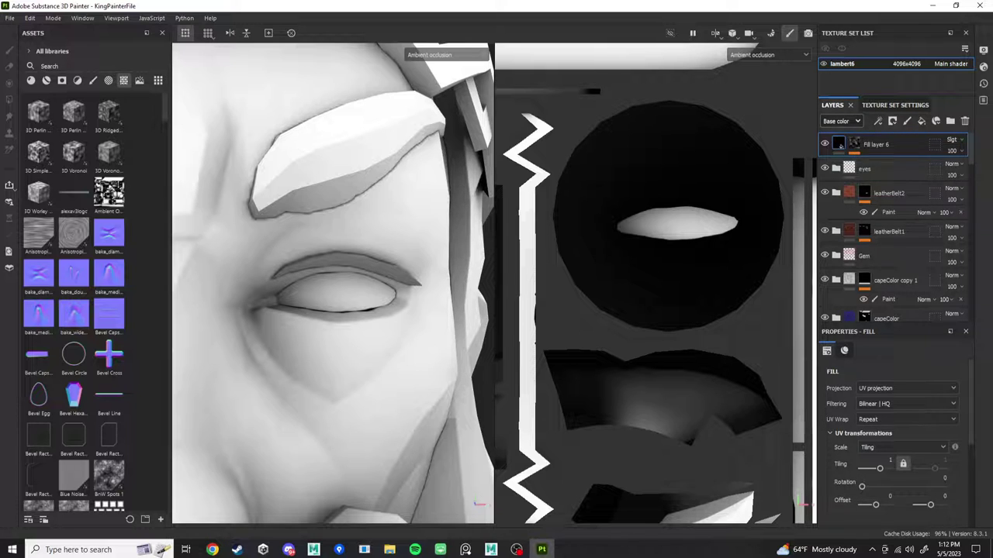
Review the channels and assigned mesh maps in the lambert6 texture set settings, including the ambient occlusion map.
left_click(894, 104)
scroll(892, 213, "down", 4)
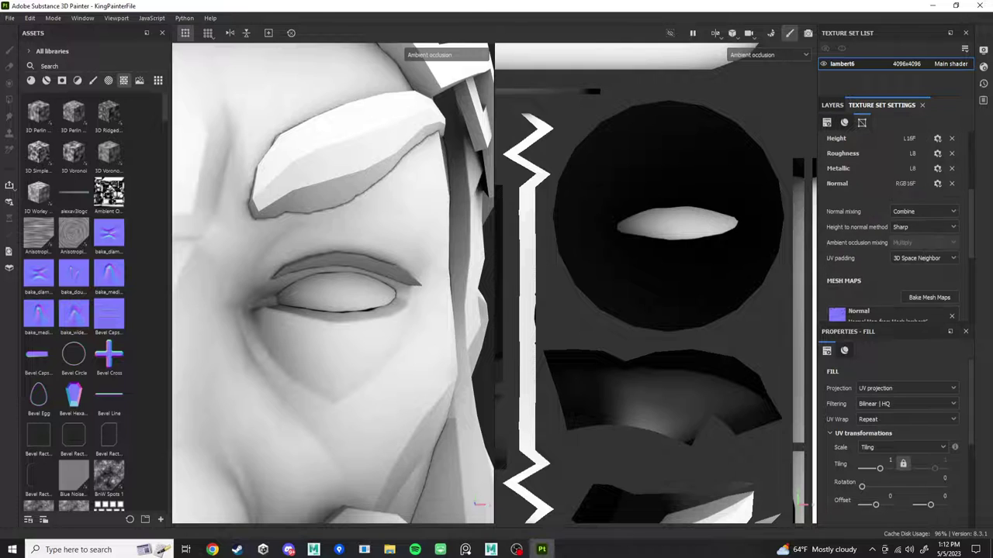
scroll(892, 225, "up", 3)
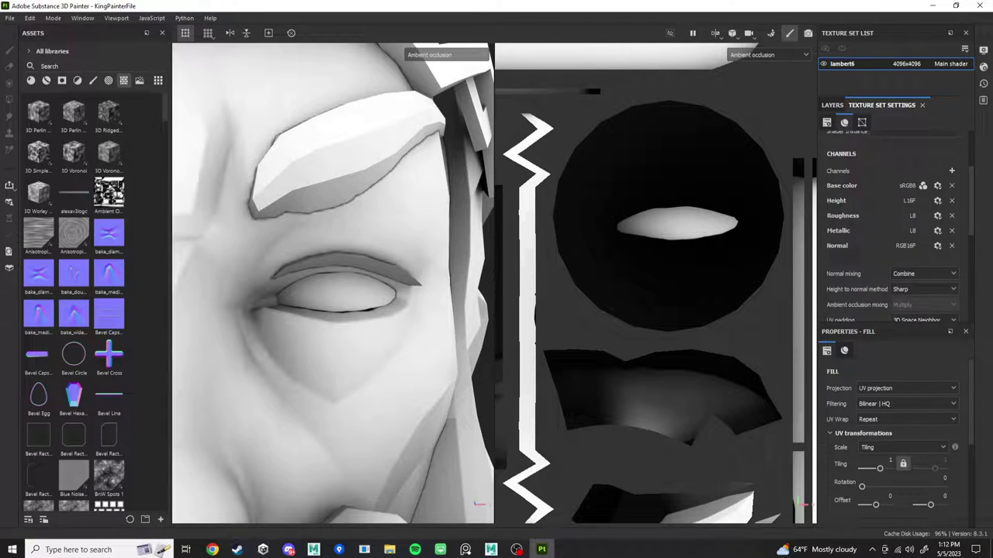
scroll(892, 225, "down", 5)
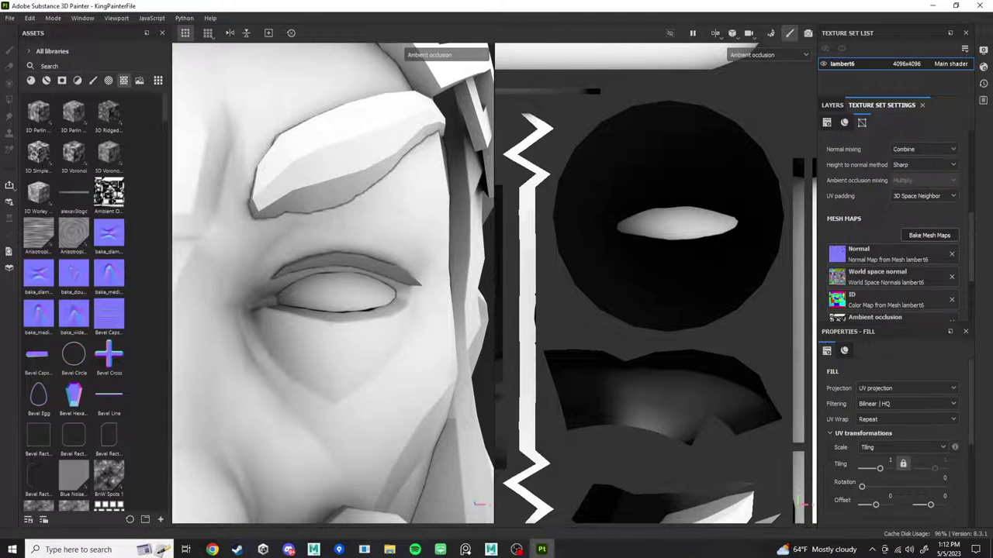
scroll(891, 224, "down", 3)
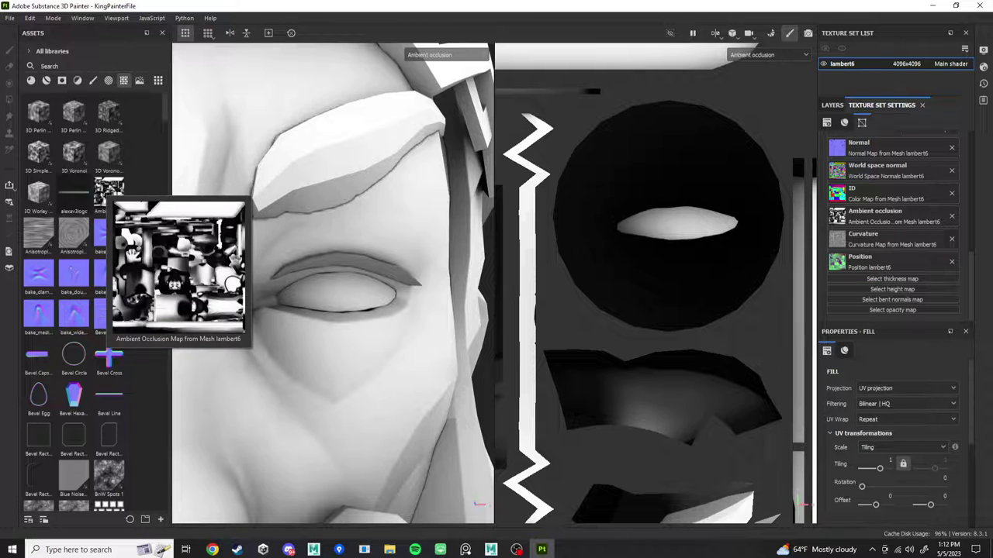
left_click(832, 106)
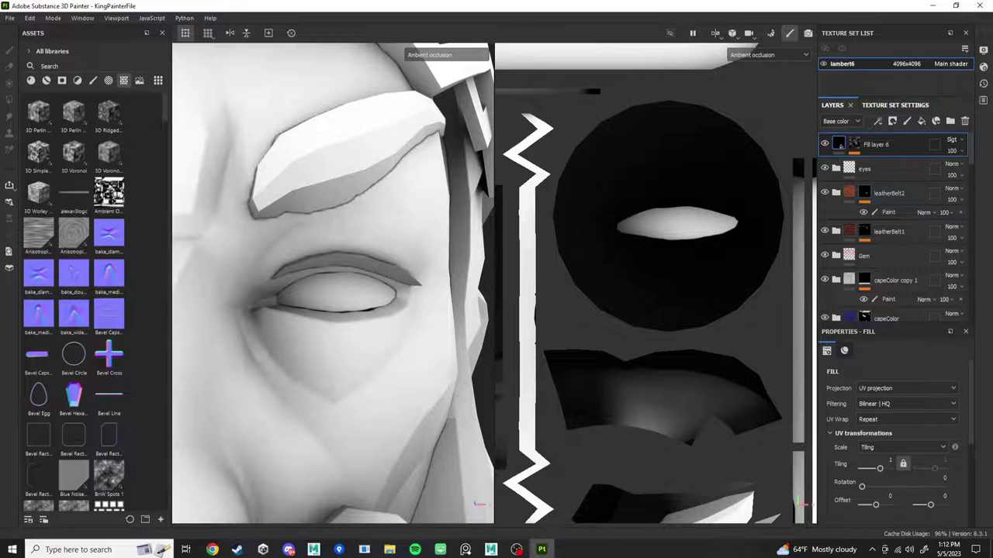
left_click(895, 105)
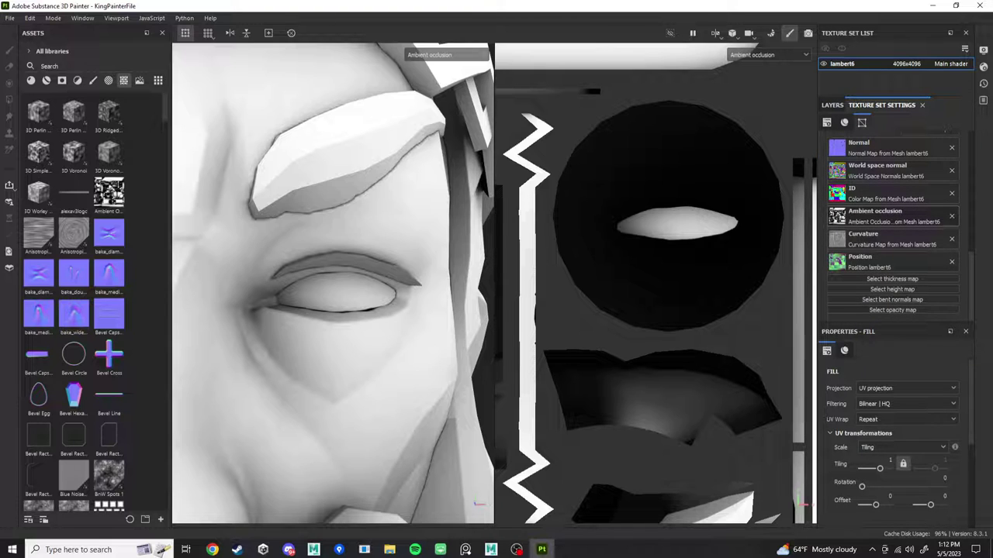
Inspect the shading around the eyes and nose, and remove the ambient occlusion map from the texture set's mesh maps.
key("f")
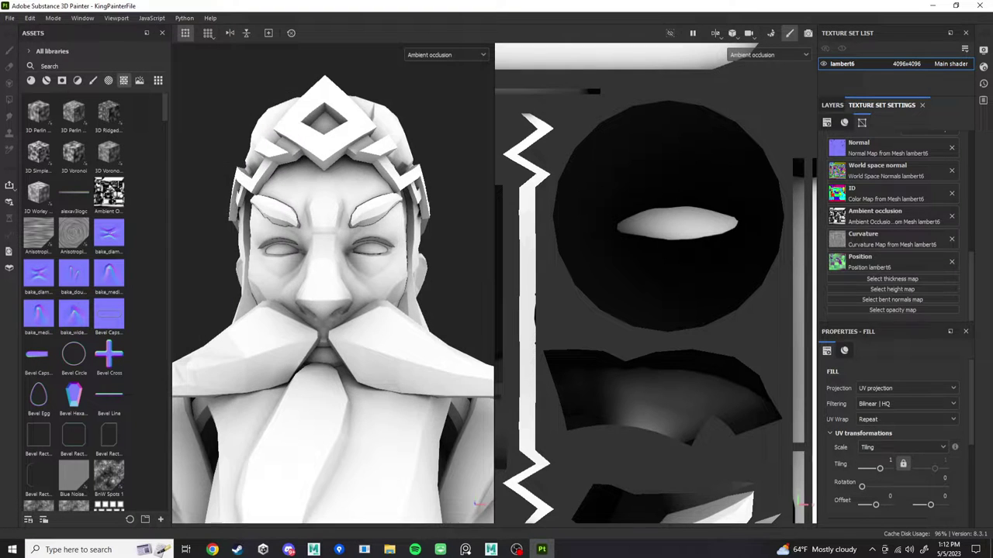
right_click_drag(326, 256, 403, 255, "alt")
left_click_drag(373, 256, 345, 268, "alt")
right_click_drag(345, 267, 306, 267, "alt")
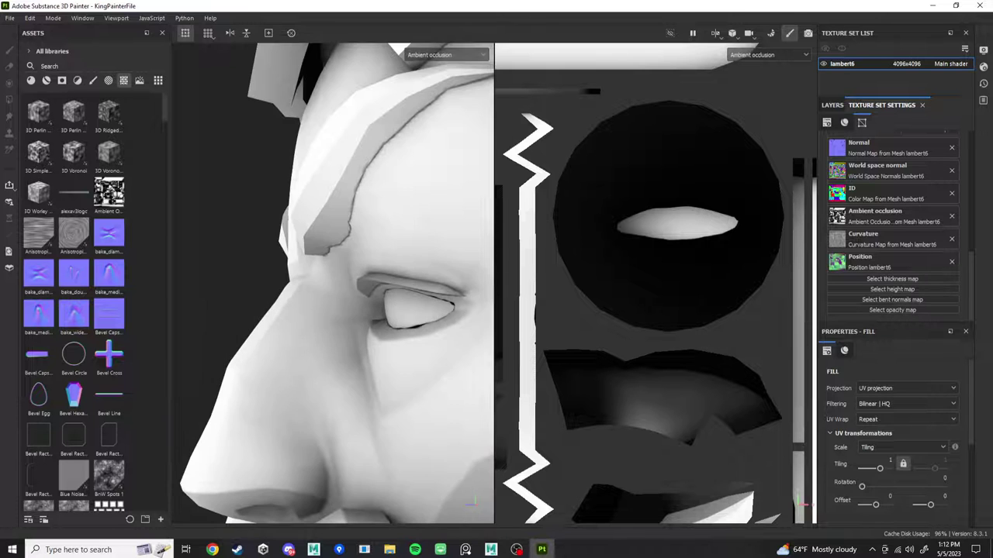
left_click_drag(307, 267, 334, 279, "alt")
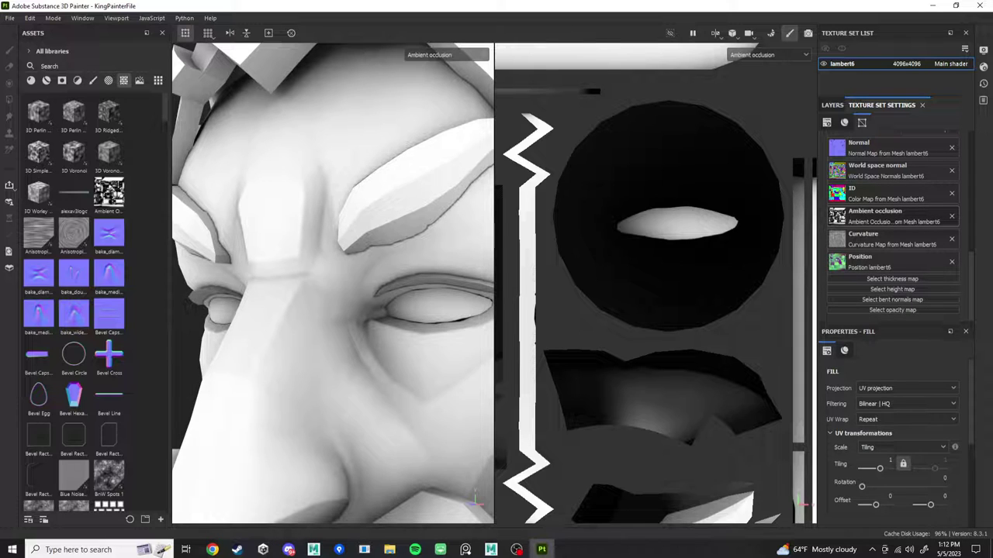
left_click_drag(365, 302, 305, 289, "alt")
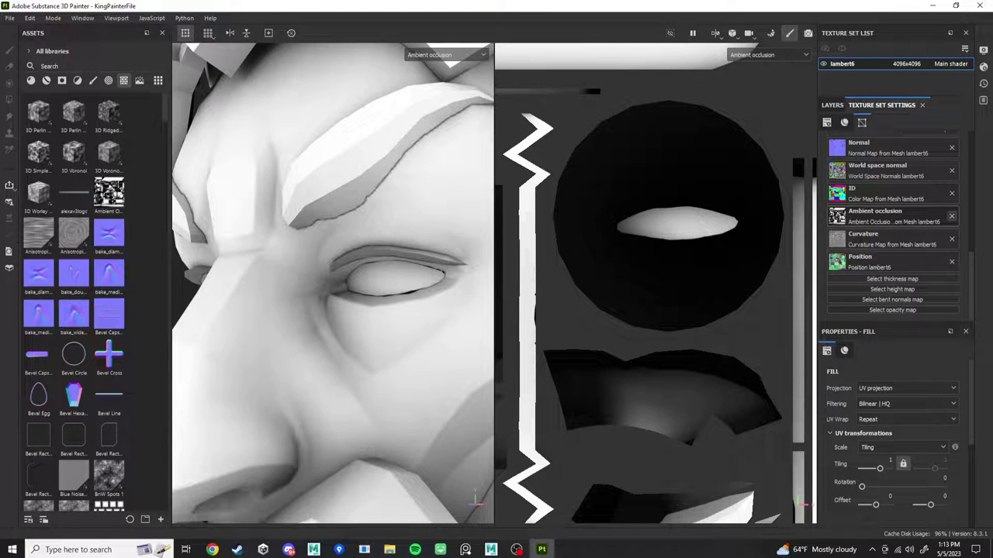
left_click(952, 216)
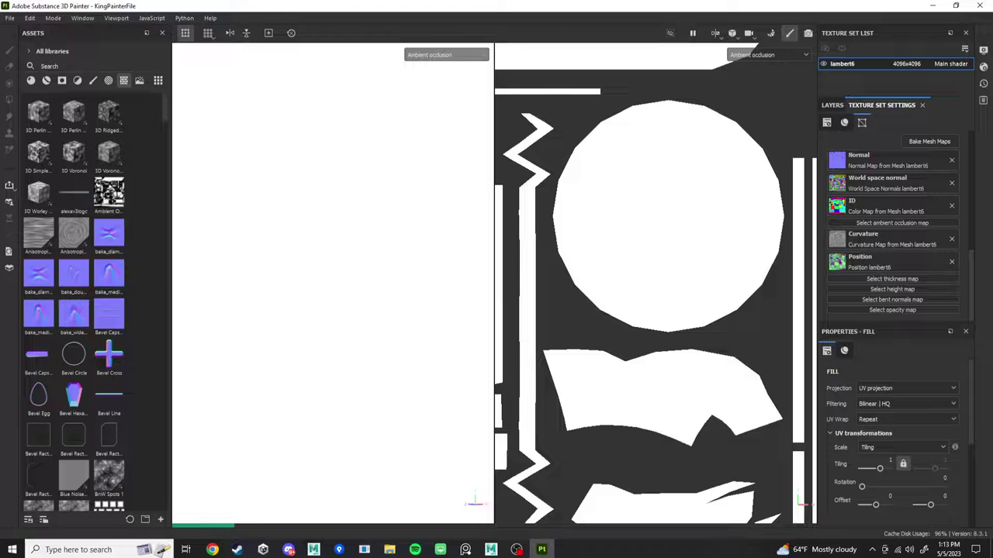
Display the model in Base color and in Material mode, and examine the face and eyes up close.
left_click(446, 54)
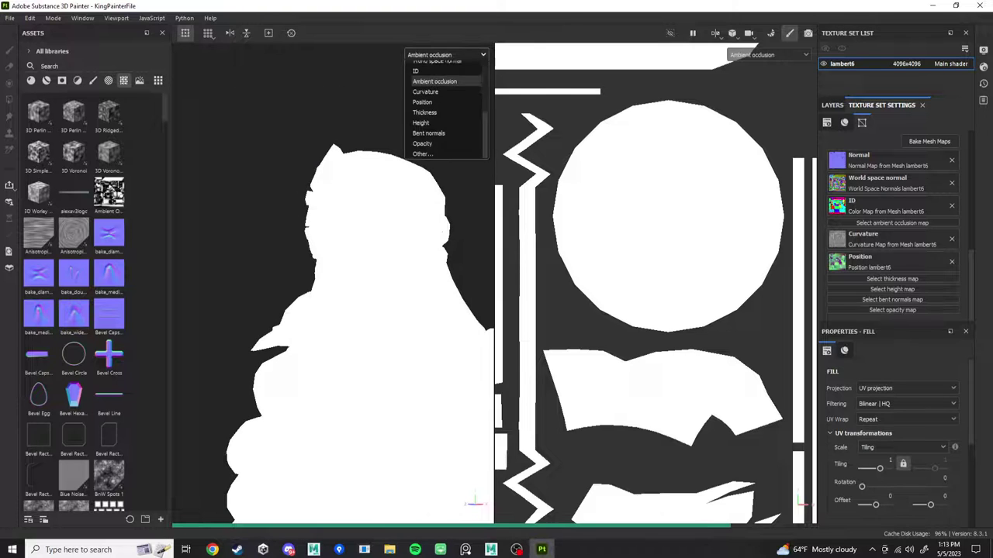
scroll(446, 112, "up", 1)
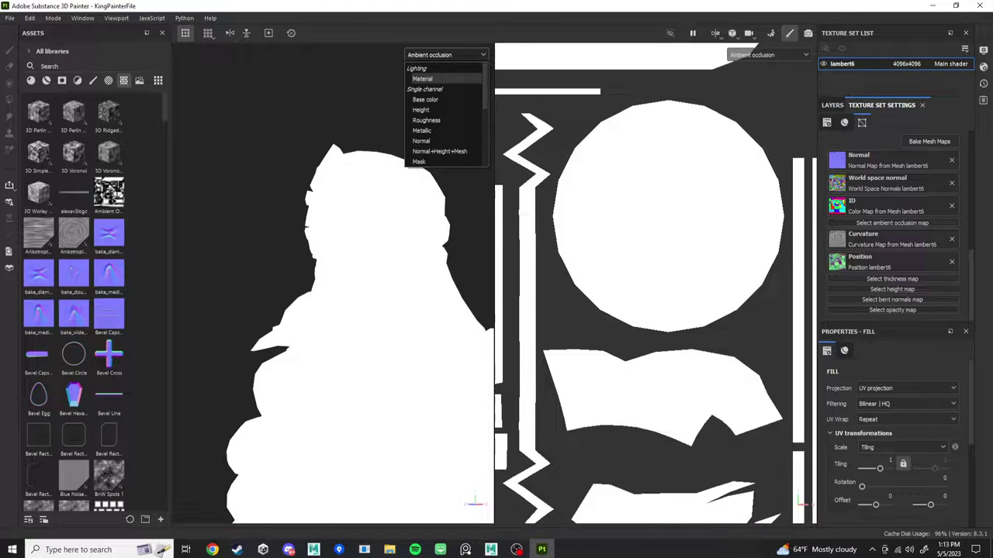
left_click(425, 99)
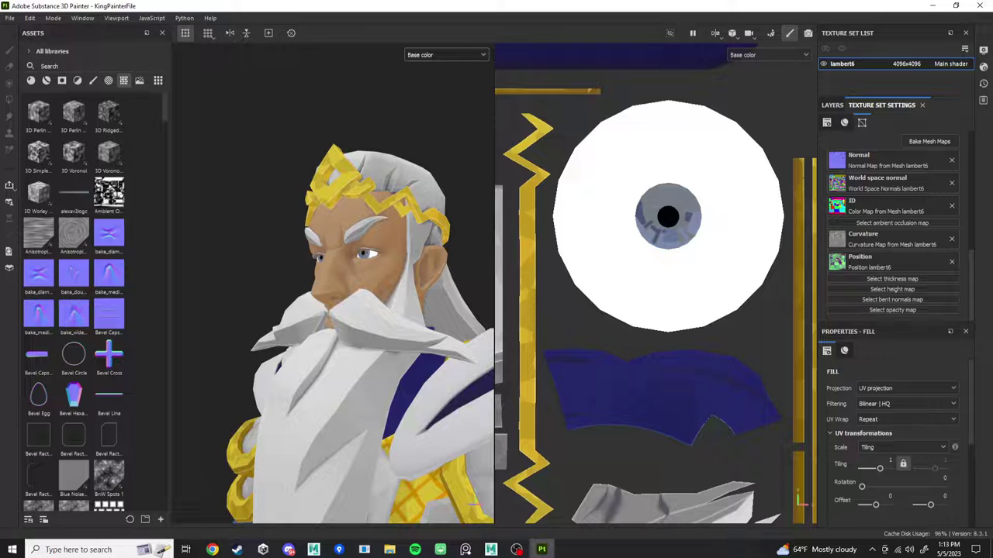
left_click(446, 54)
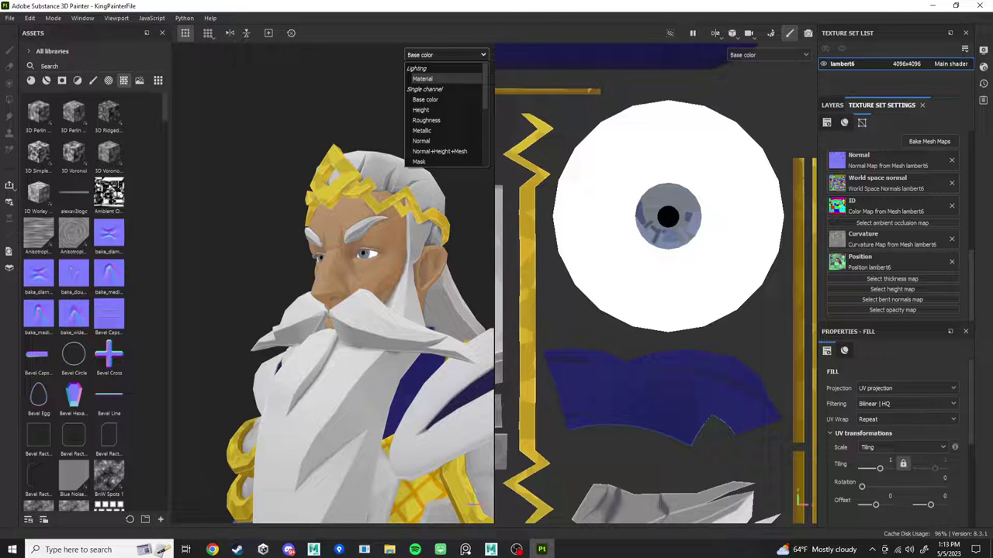
left_click(423, 79)
scroll(388, 210, "up", 3)
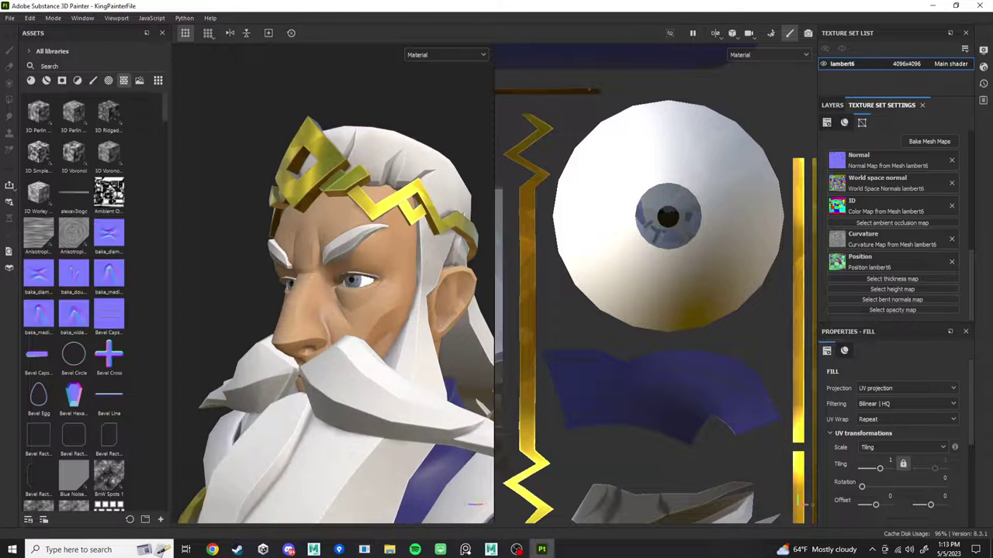
scroll(334, 283, "up", 2)
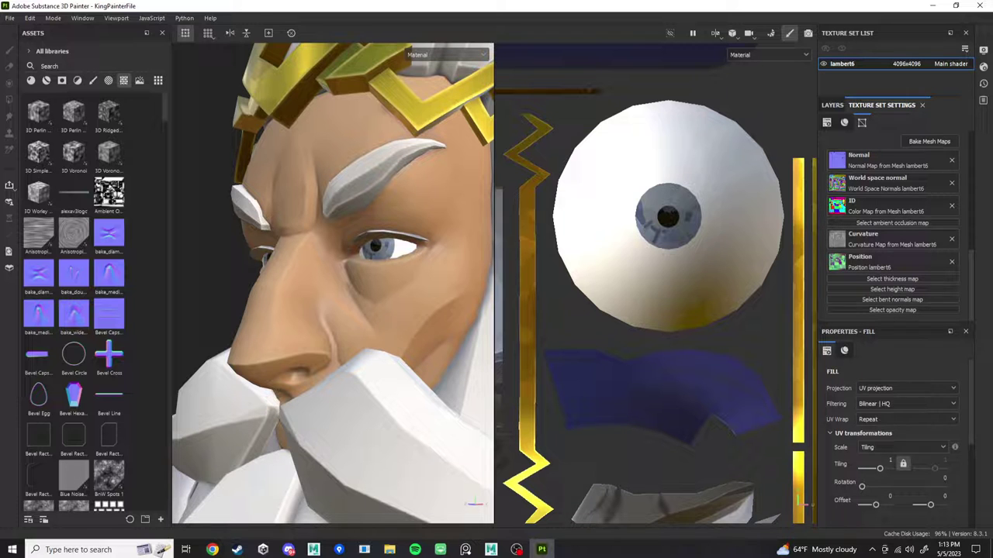
scroll(333, 283, "up", 2)
left_click_drag(334, 283, 364, 280, "alt")
scroll(333, 283, "down", 4)
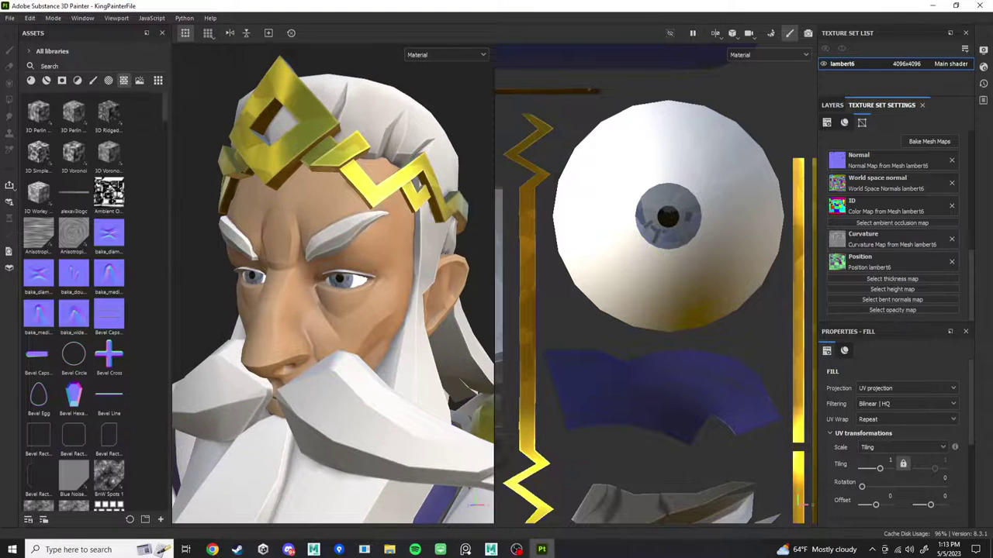
Add an Ambient occlusion channel to the lambert6 texture set.
scroll(892, 228, "up", 5)
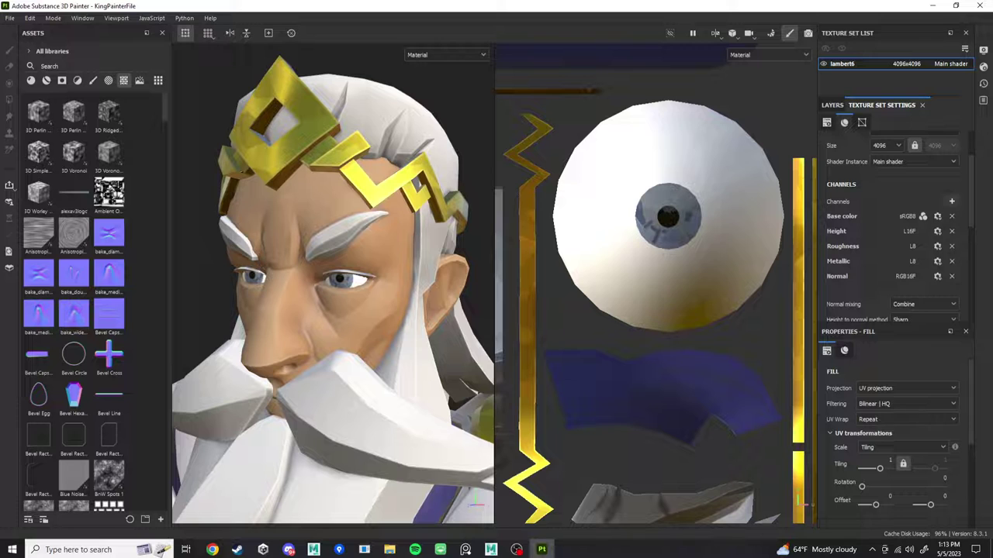
left_click(952, 201)
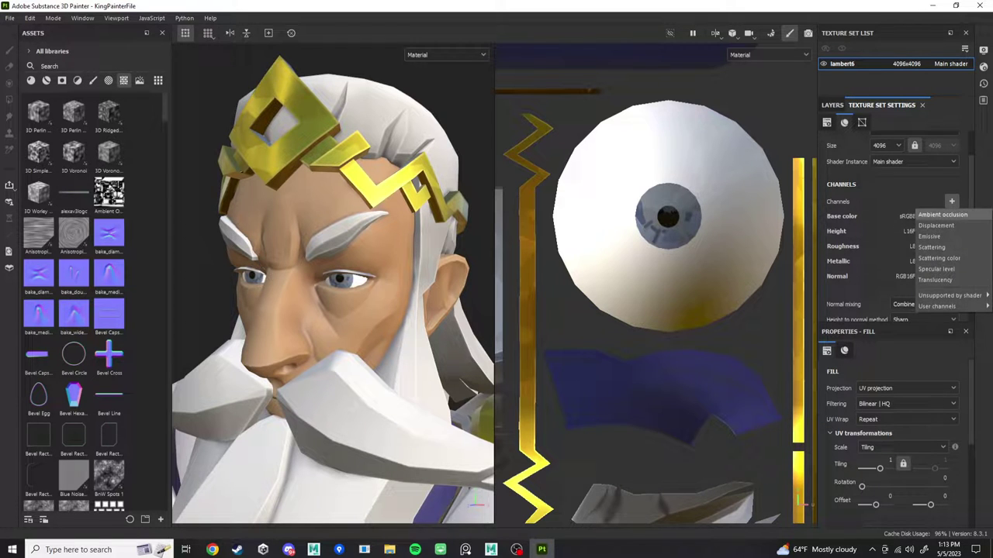
left_click(943, 214)
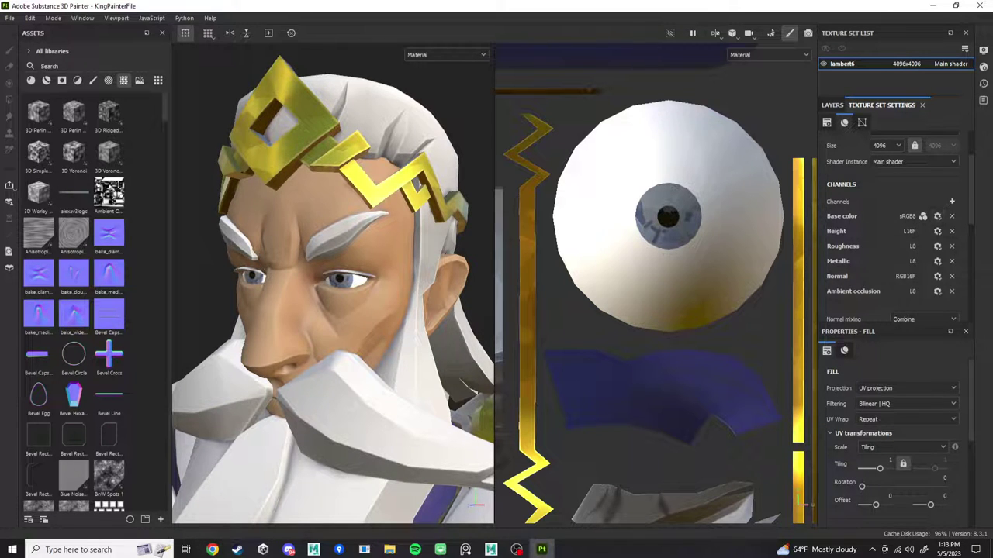
Switch the viewport display to the single-channel Ambient occlusion view.
left_click(446, 55)
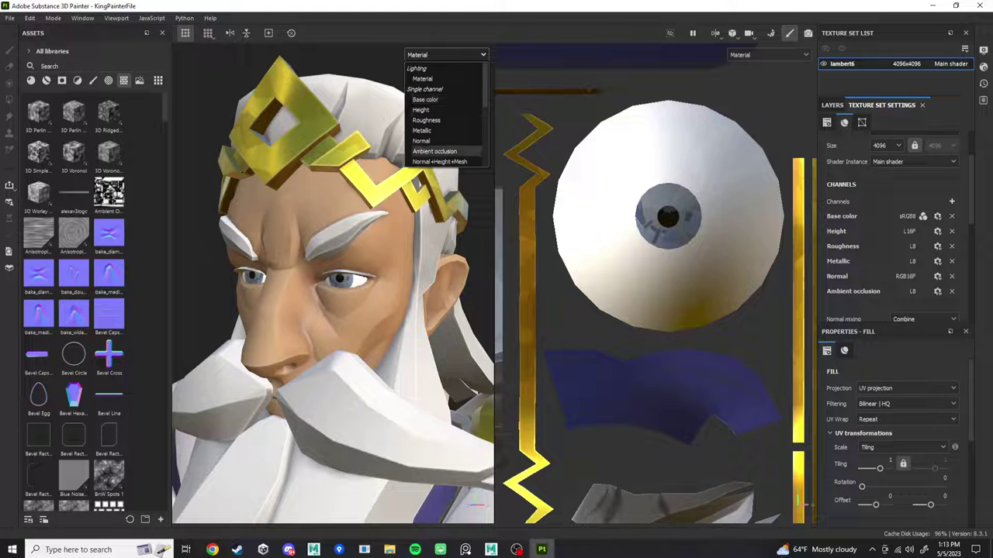
scroll(446, 155, "down", 3)
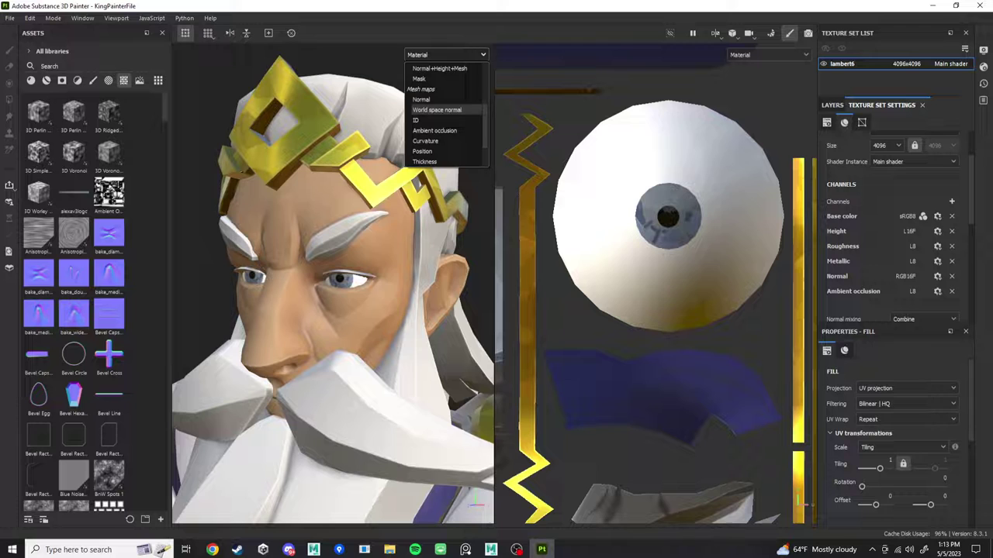
scroll(446, 117, "up", 3)
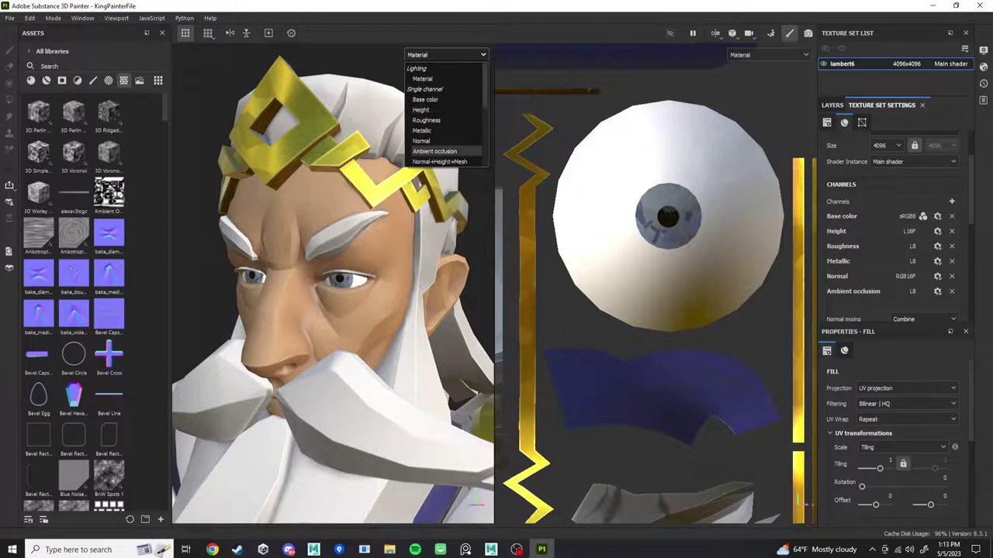
left_click(434, 151)
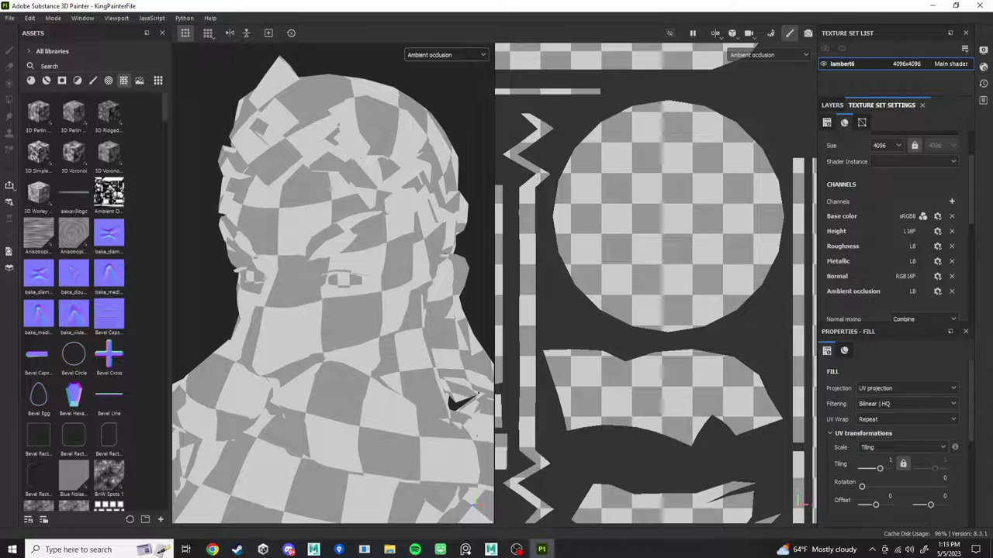
Add a fill layer above Fill layer 6 with only the ao channel enabled, using the baked lambert6 ambient occlusion map as its source.
left_click(832, 105)
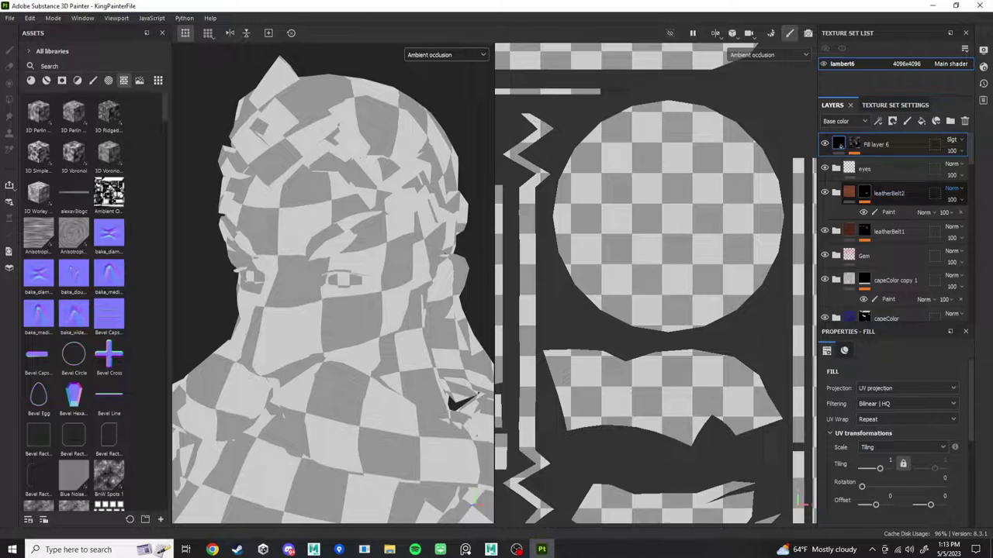
left_click(922, 121)
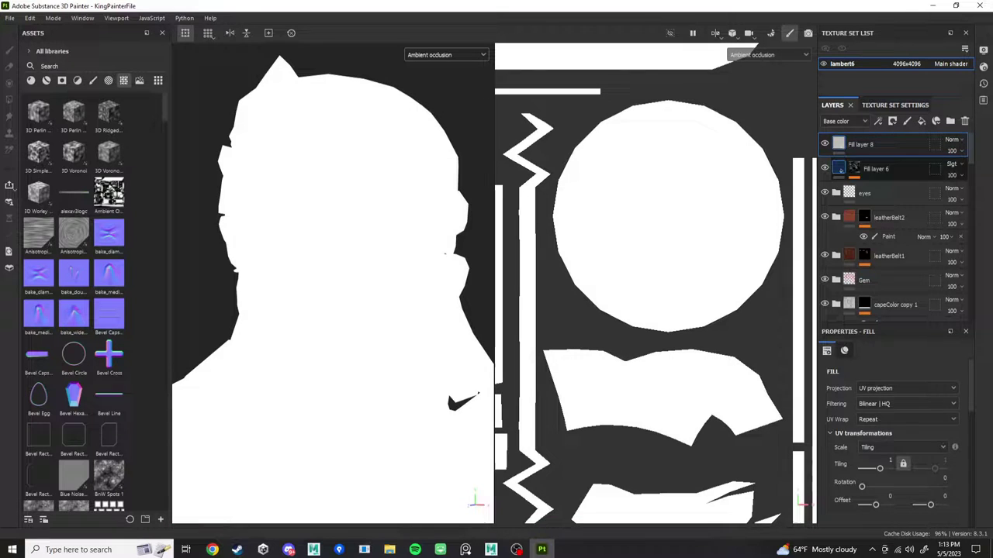
scroll(896, 434, "down", 5)
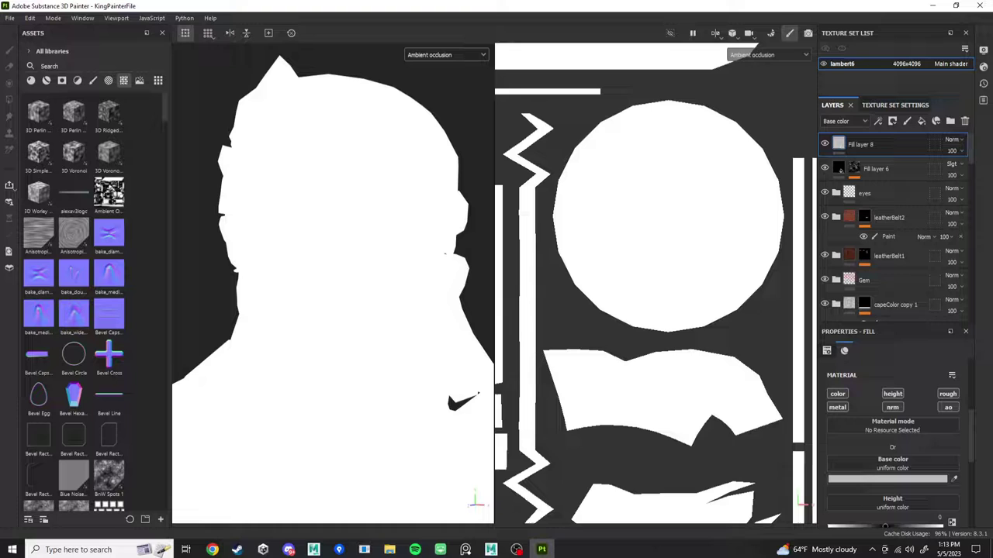
left_click(947, 407, "alt")
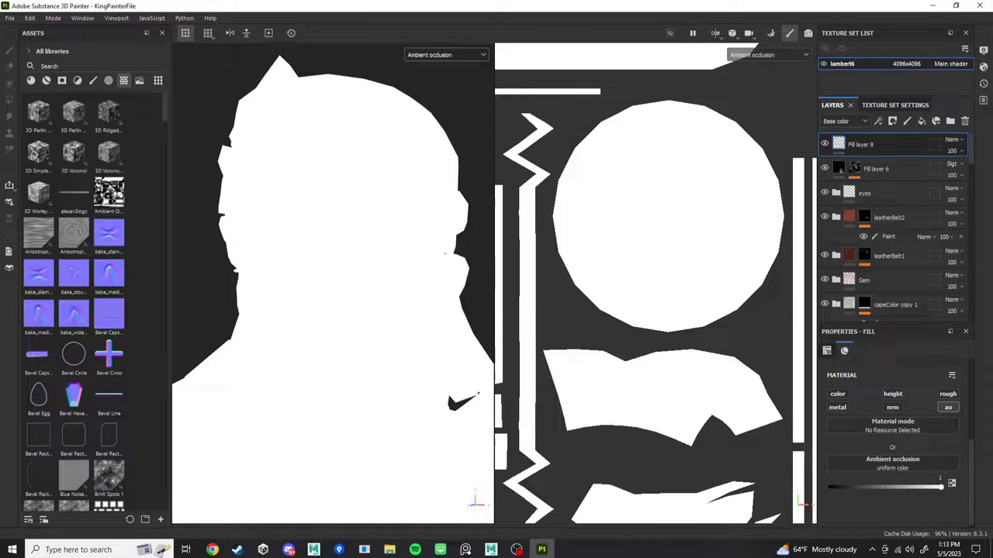
left_click_drag(108, 192, 892, 464)
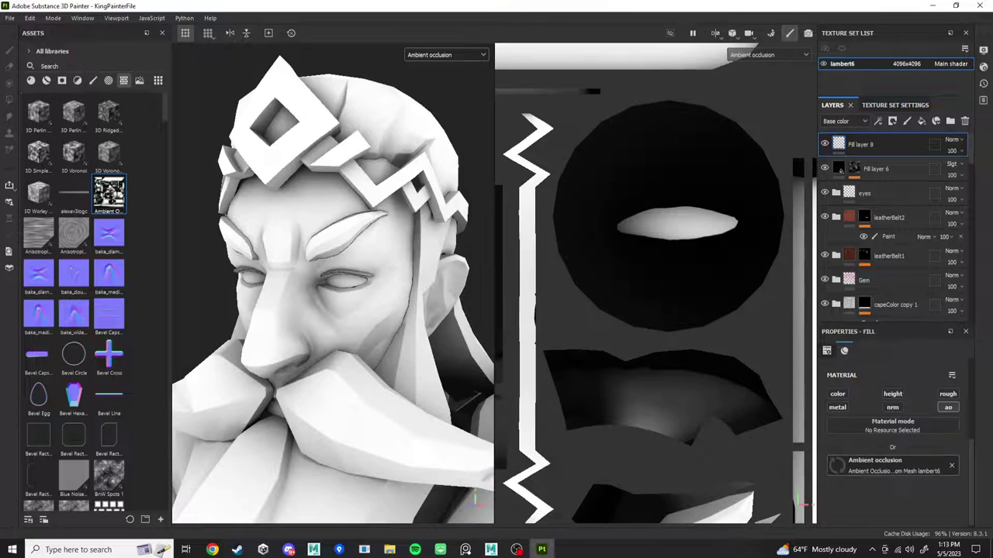
scroll(334, 283, "up", 5)
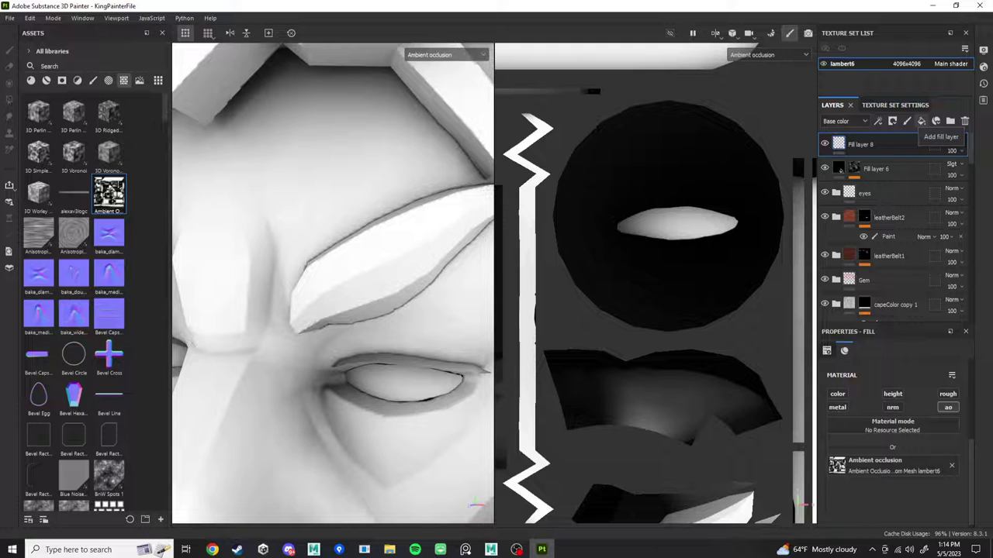
Add a fill layer above Fill layer 8 with only the ao channel enabled, and display the layer stack's Ambient occlusion channel.
left_click(922, 121)
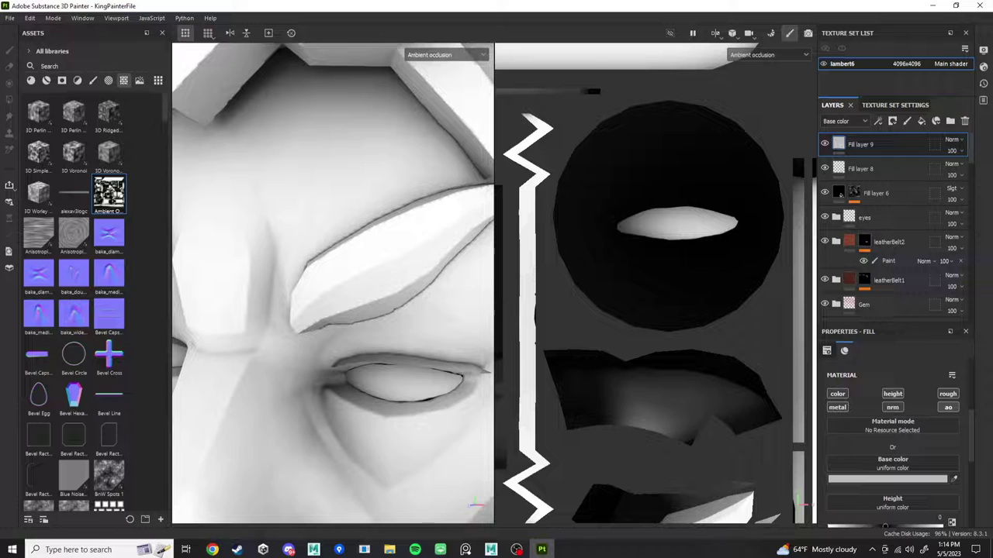
left_click(947, 408, "alt")
left_click(844, 121)
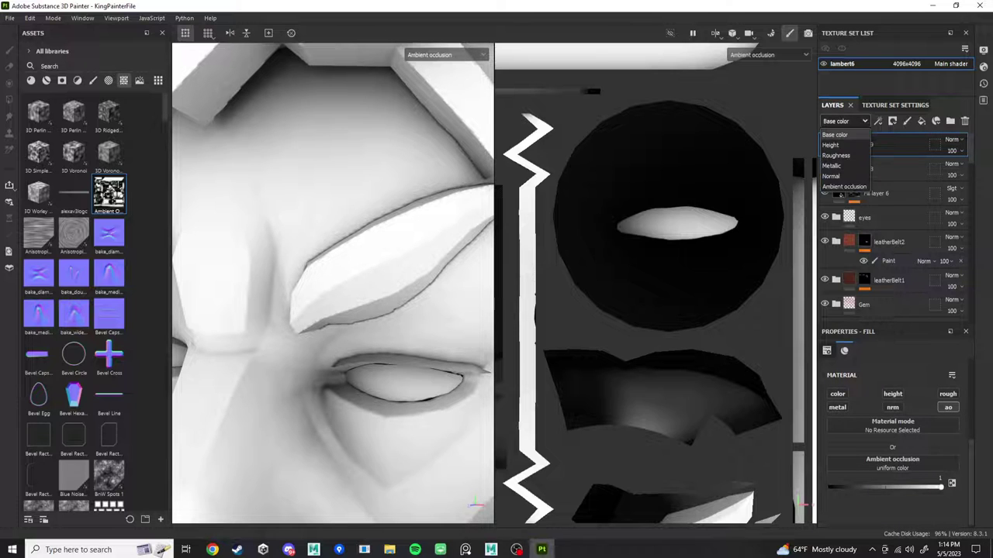
left_click(845, 187)
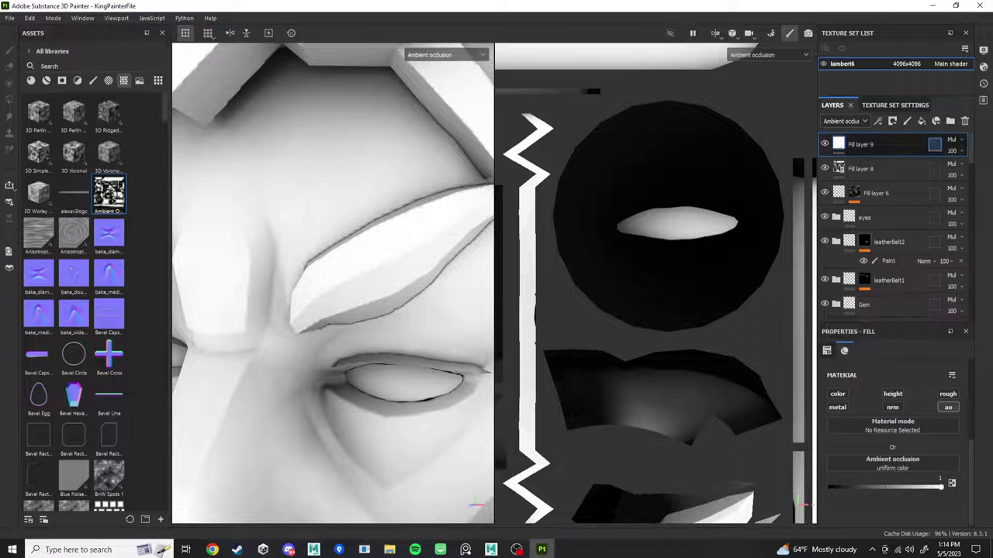
Try Fill layer 9's ambient occlusion value at 0 in the current blend mode, and restore it to 1.
left_click(951, 140)
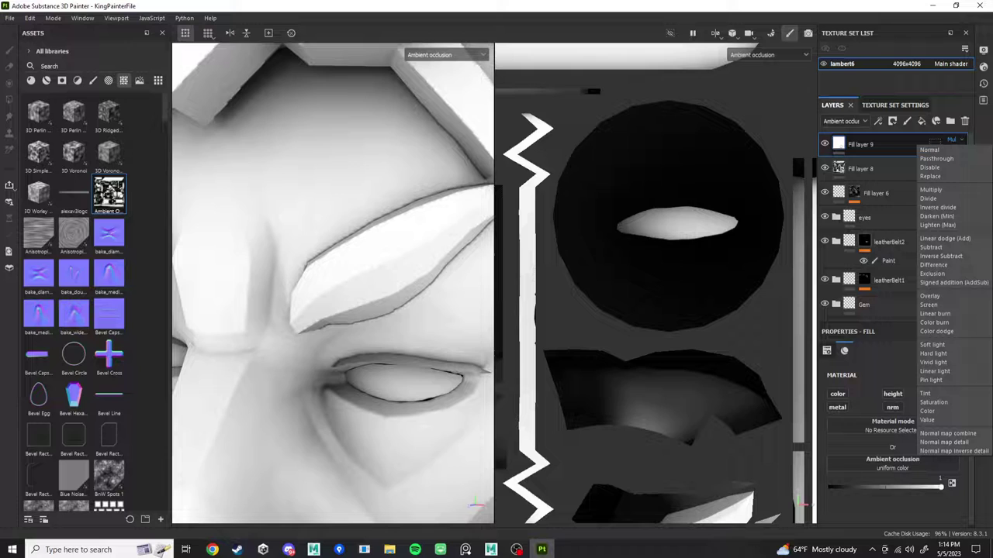
left_click(951, 140)
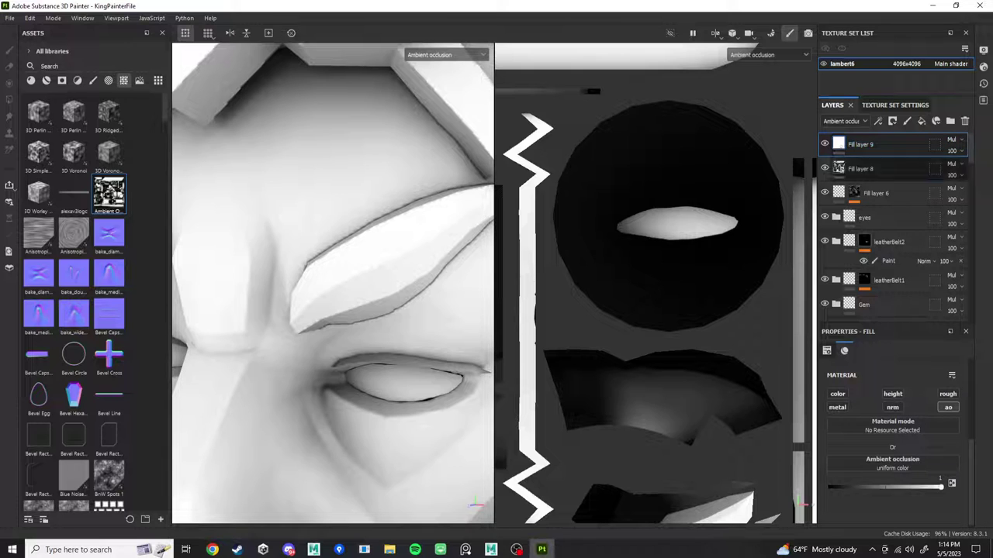
left_click(446, 55)
left_click(436, 151)
scroll(751, 381, "down", 6)
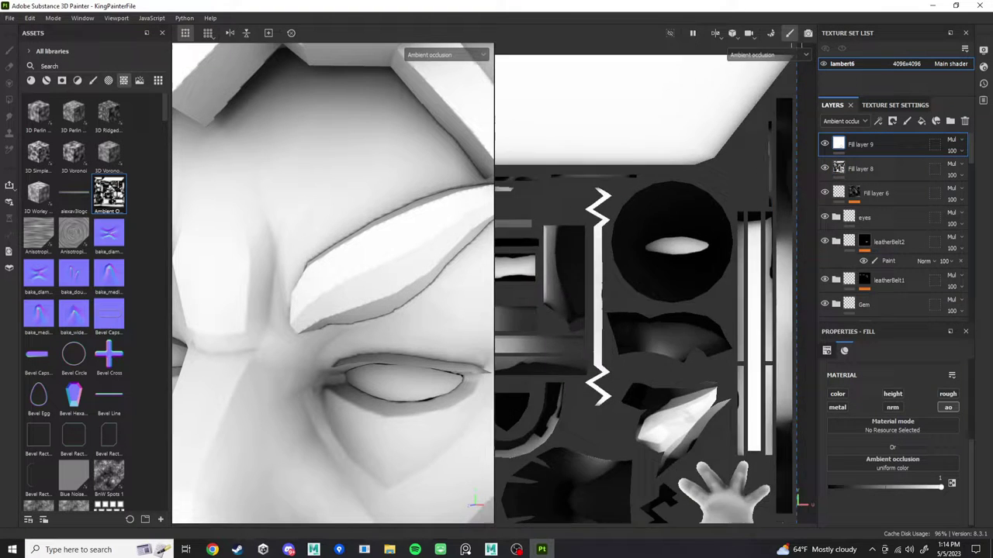
scroll(751, 382, "up", 3)
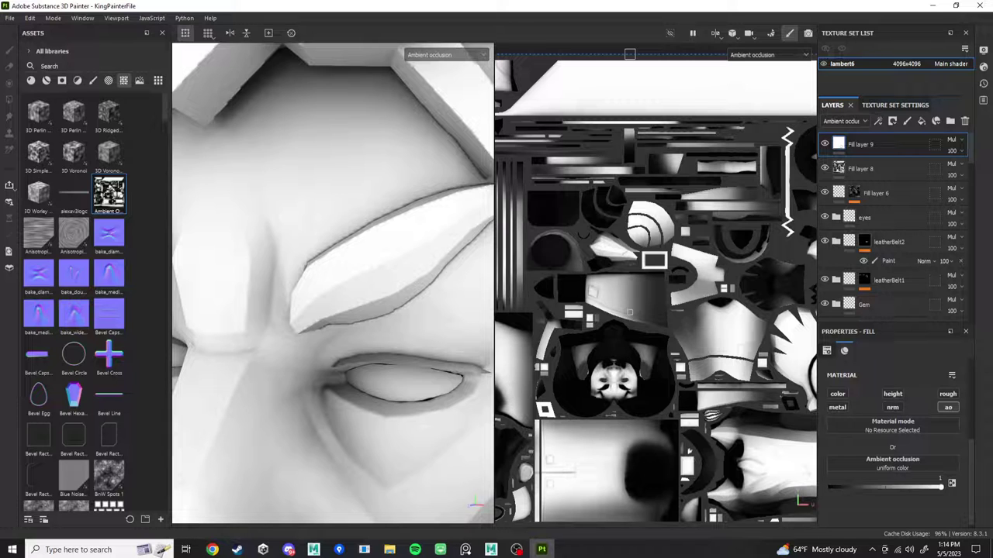
scroll(656, 355, "up", 10)
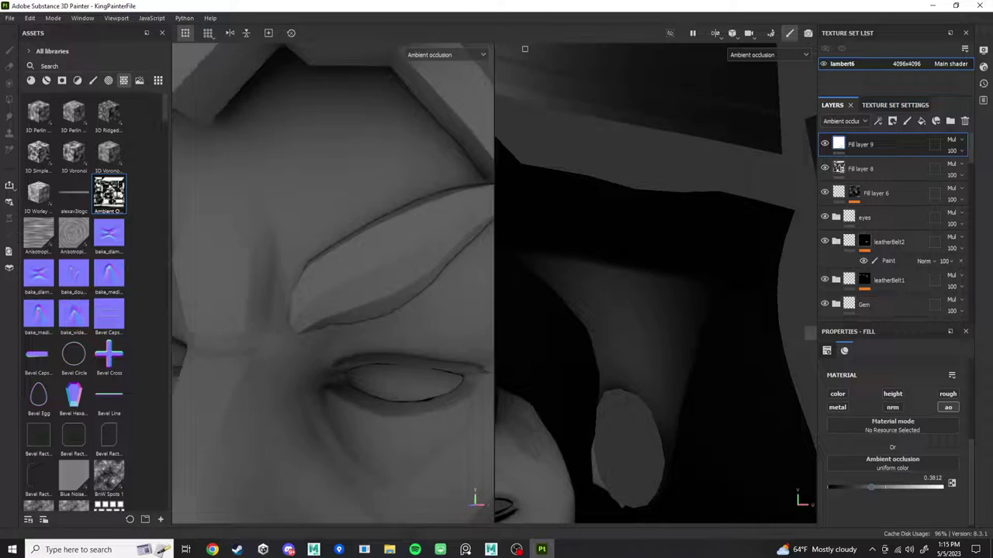
left_click_drag(871, 487, 829, 487)
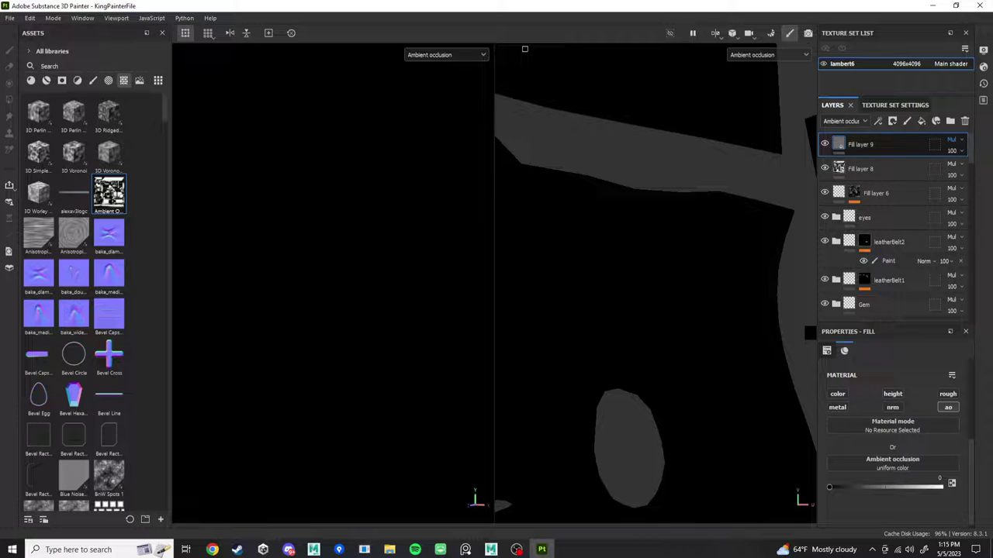
left_click_drag(829, 487, 941, 487)
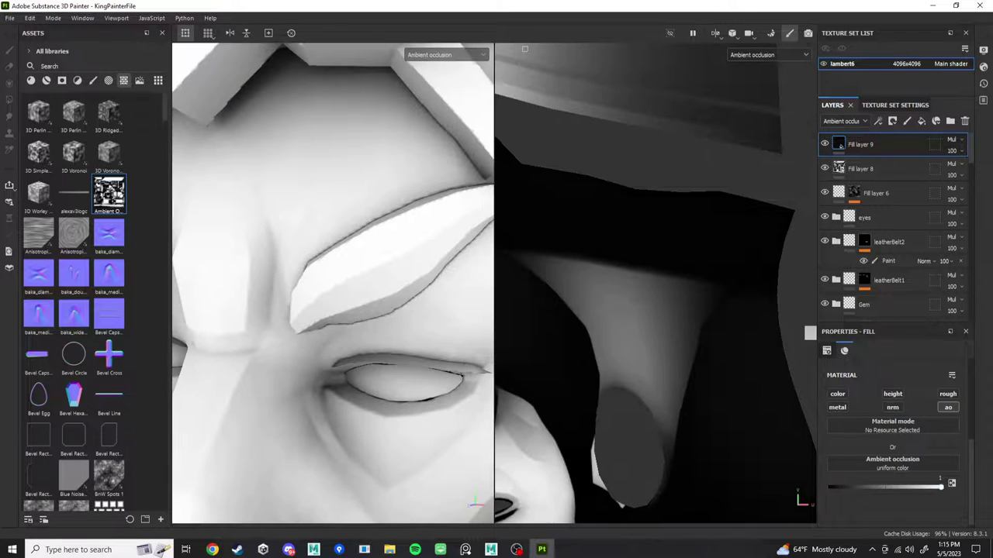
Set the ambient occlusion blend mode of Fill layer 9 to Normal.
left_click(951, 140)
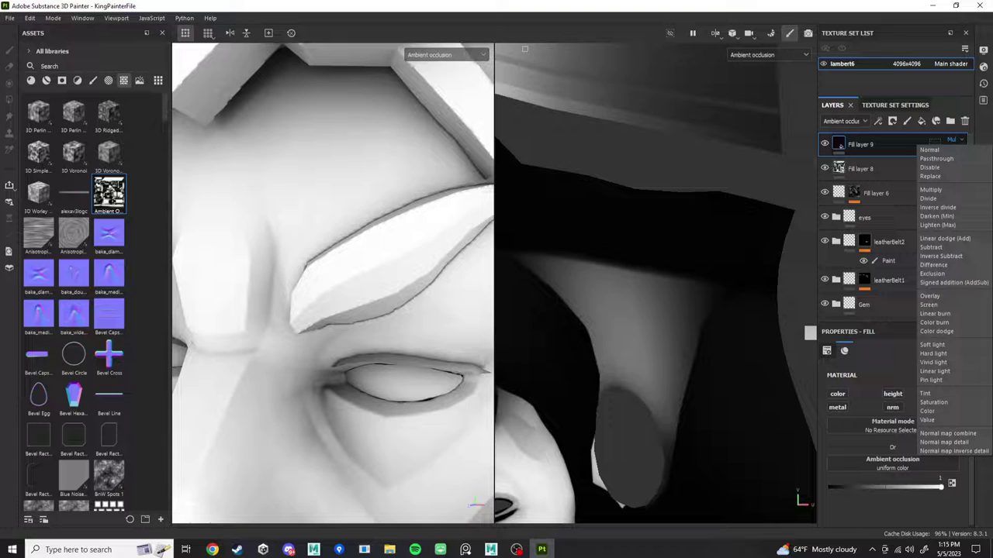
left_click(929, 149)
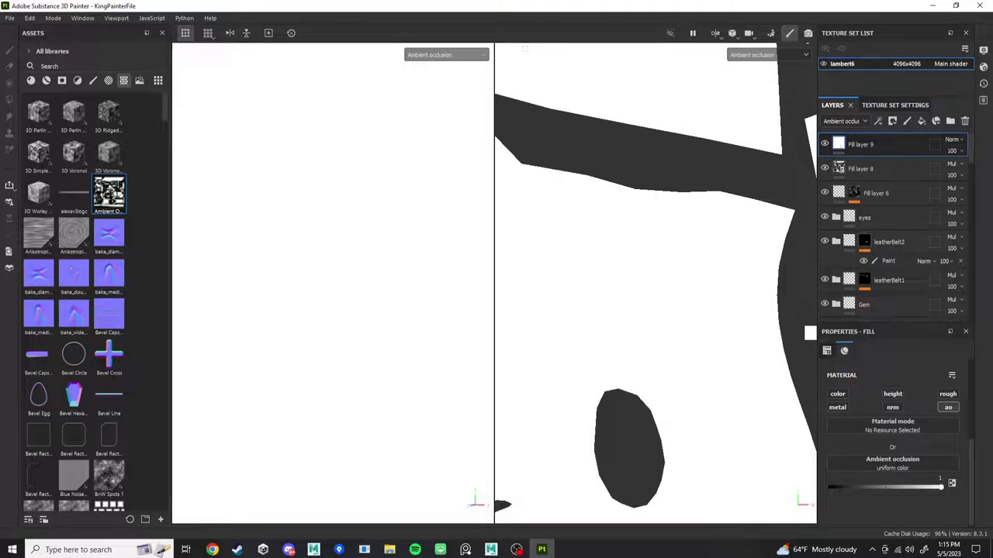
scroll(618, 209, "down", 10)
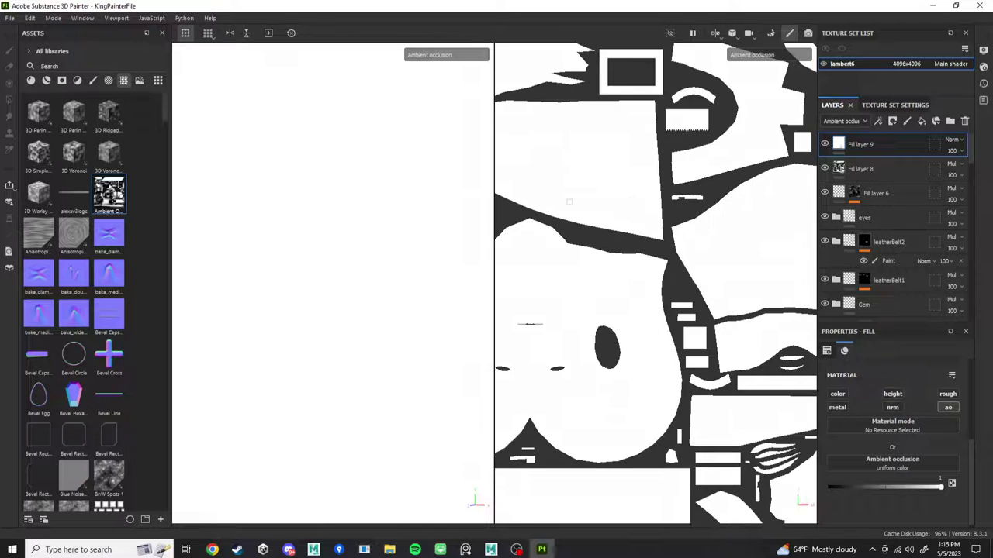
scroll(599, 277, "down", 4)
scroll(614, 132, "up", 4)
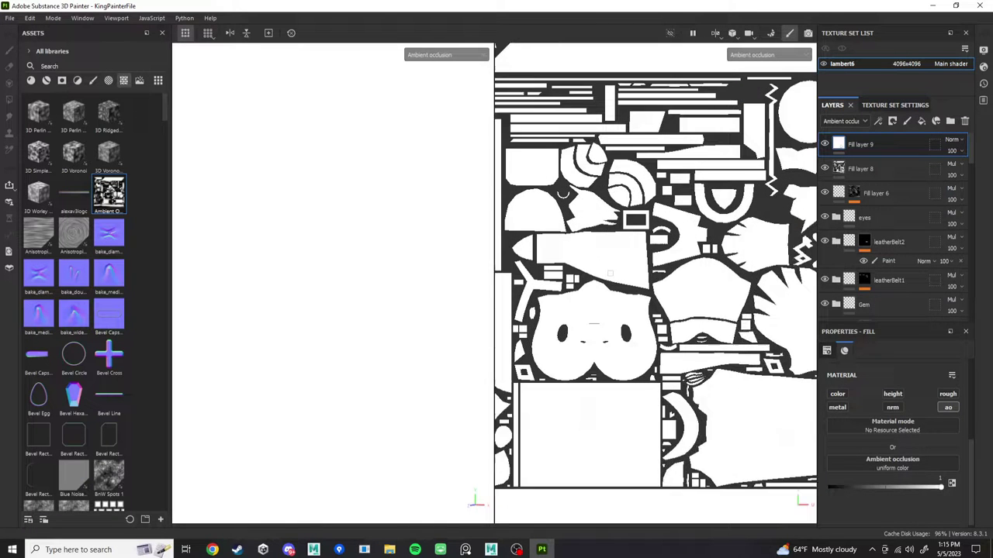
Add a black mask to Fill layer 9 and add a paint effect to that mask.
right_click(838, 144)
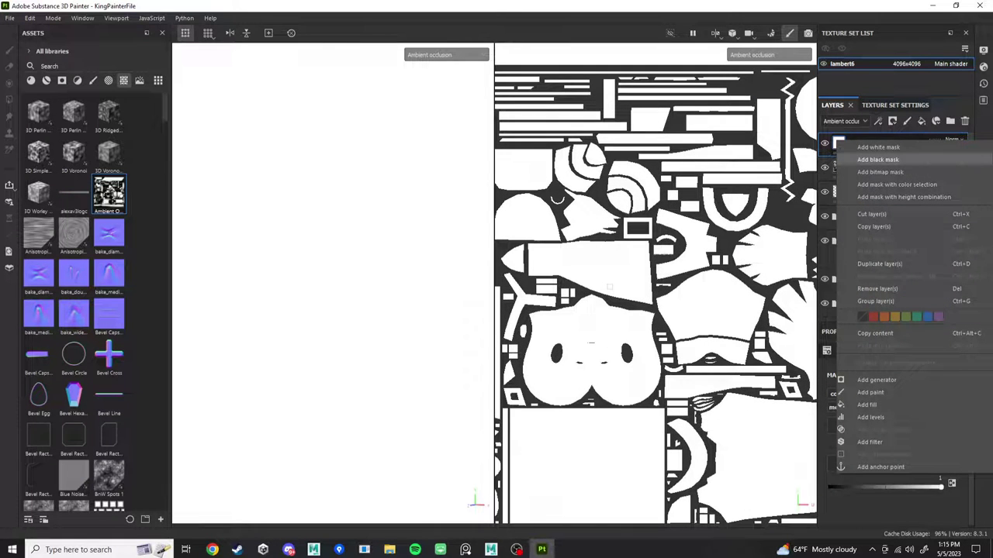
left_click(877, 159)
key("1")
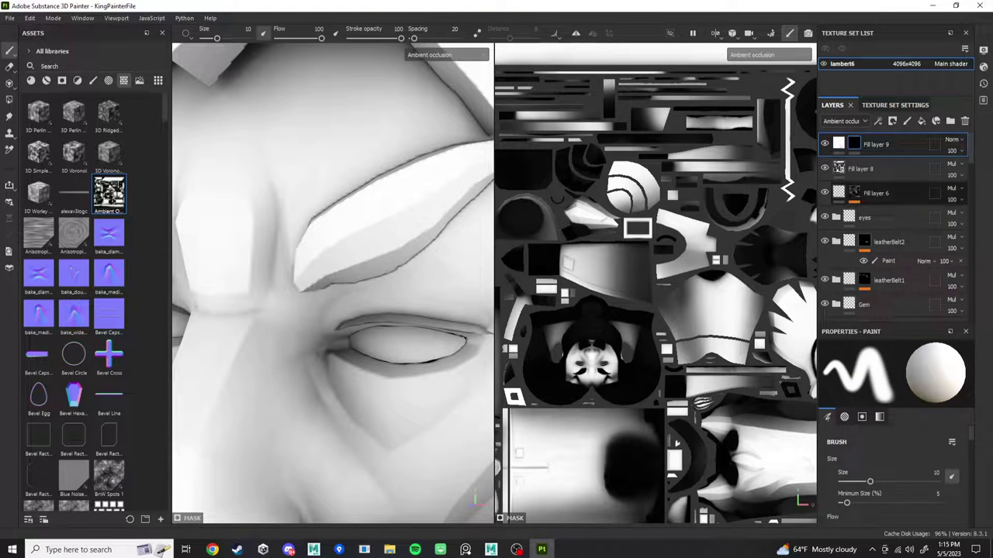
right_click(838, 144)
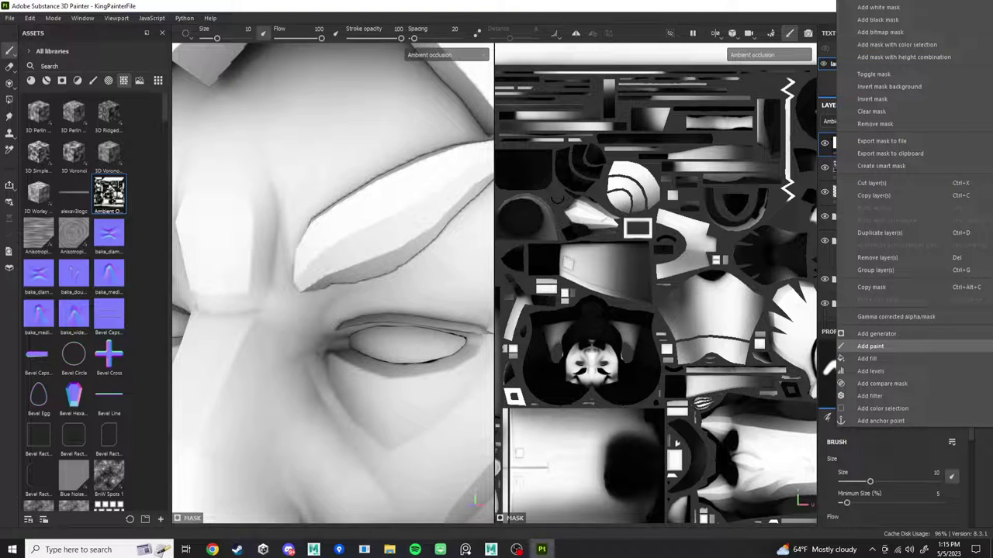
left_click(861, 351)
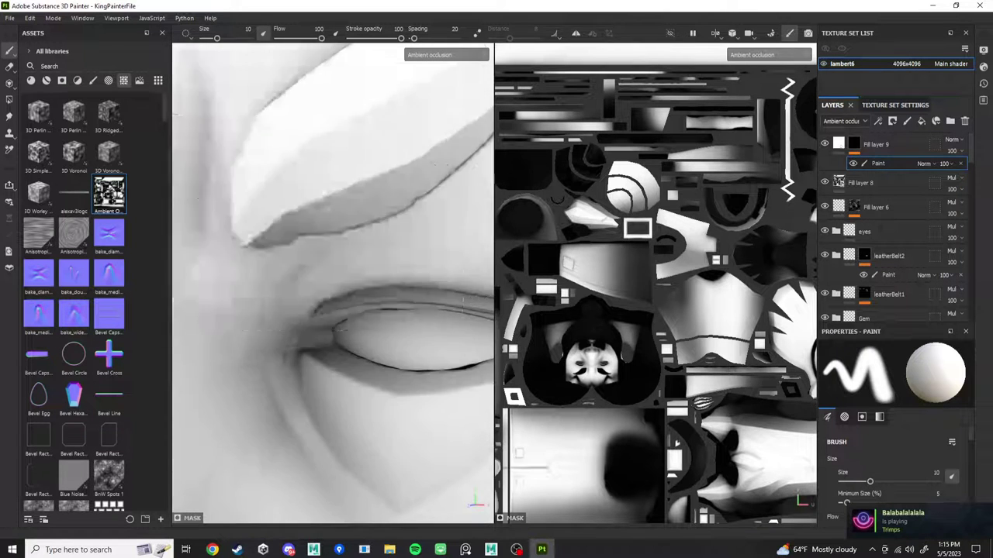
Set the mask paint brush's alignment to UV.
scroll(240, 236, "down", 3)
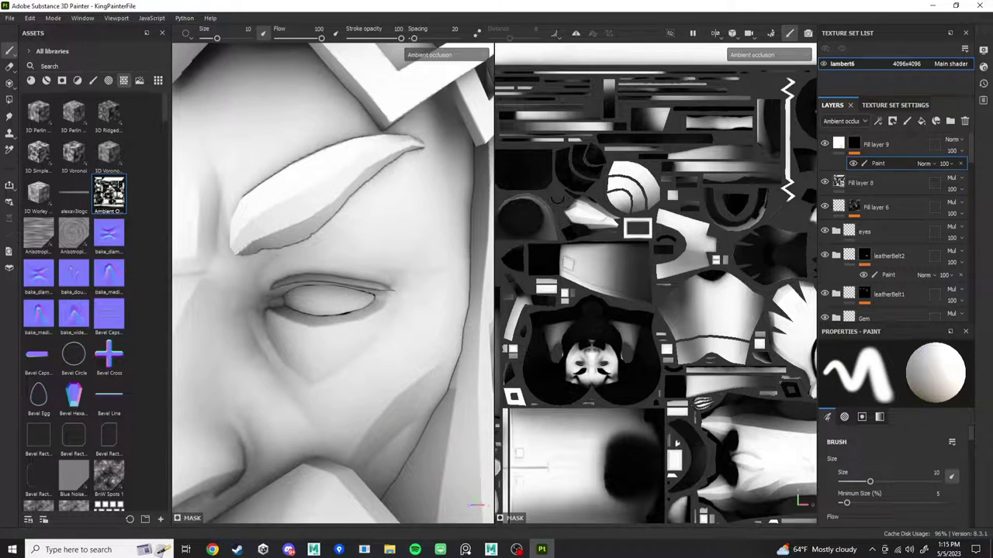
scroll(891, 473, "down", 5)
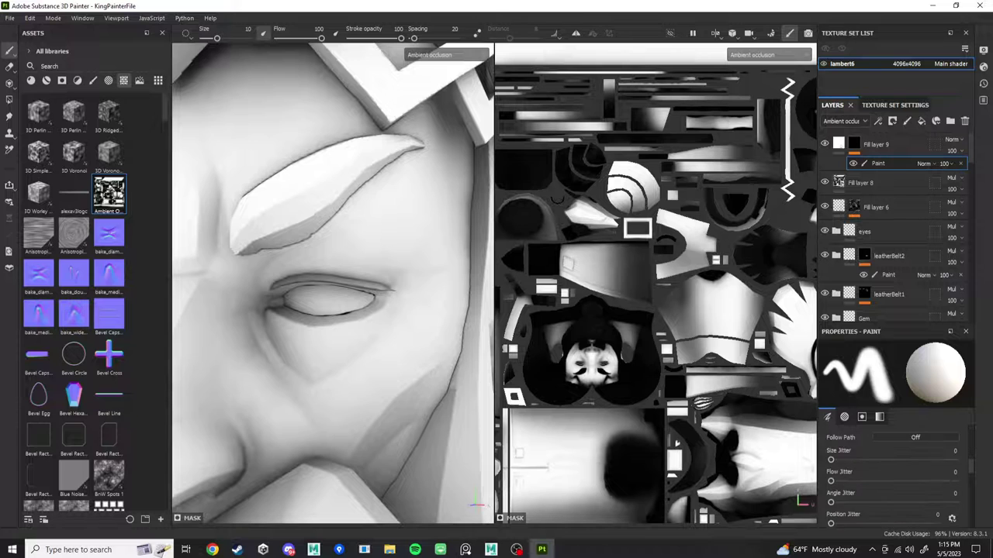
left_click(915, 477)
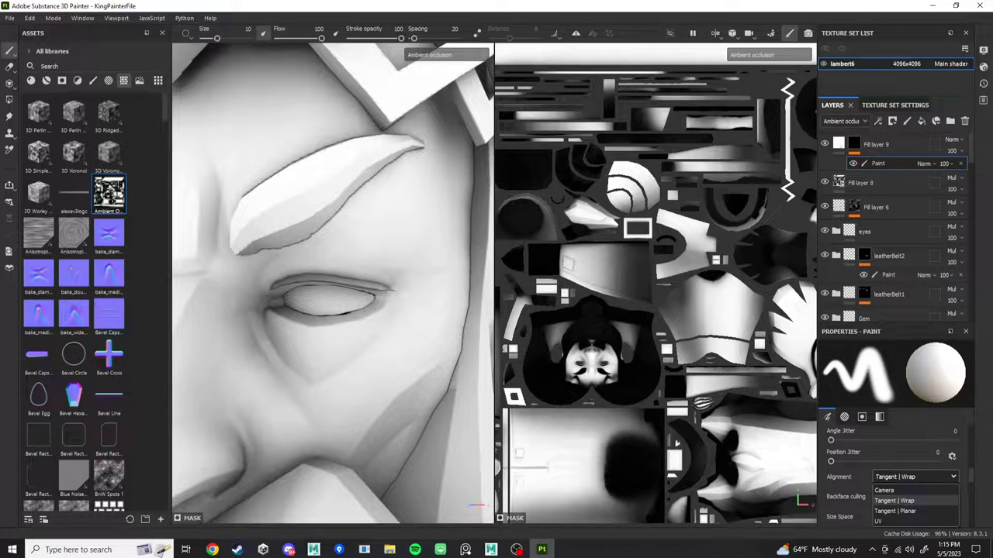
left_click(912, 522)
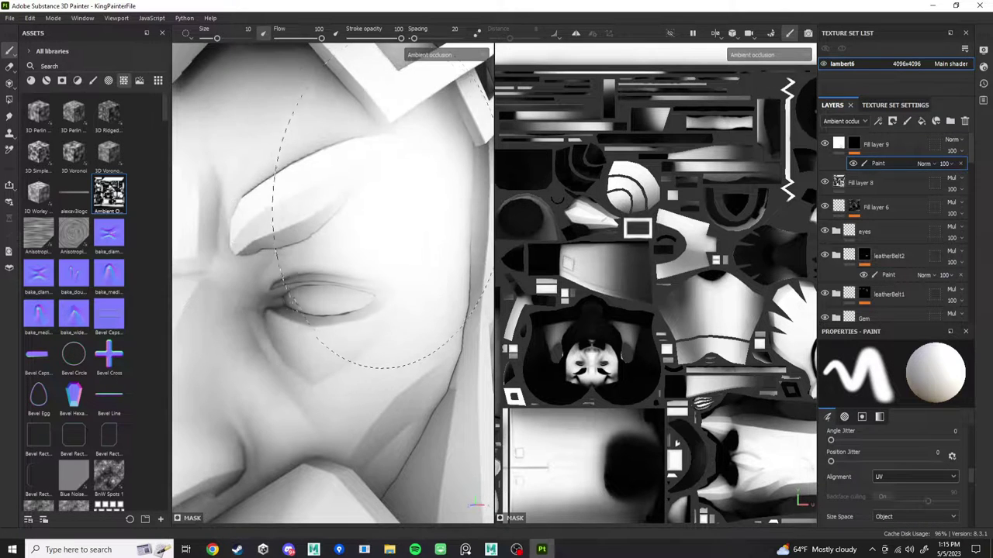
Try a UV-aligned brush dab between the eyebrow and the outer eye corner, and undo it.
left_click(385, 207)
left_click(384, 206)
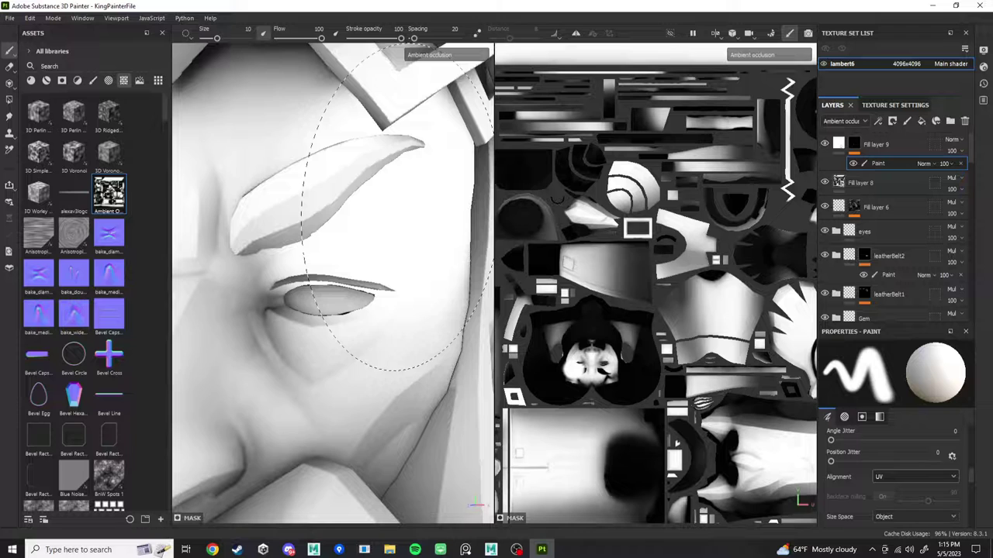
key("ctrl+z")
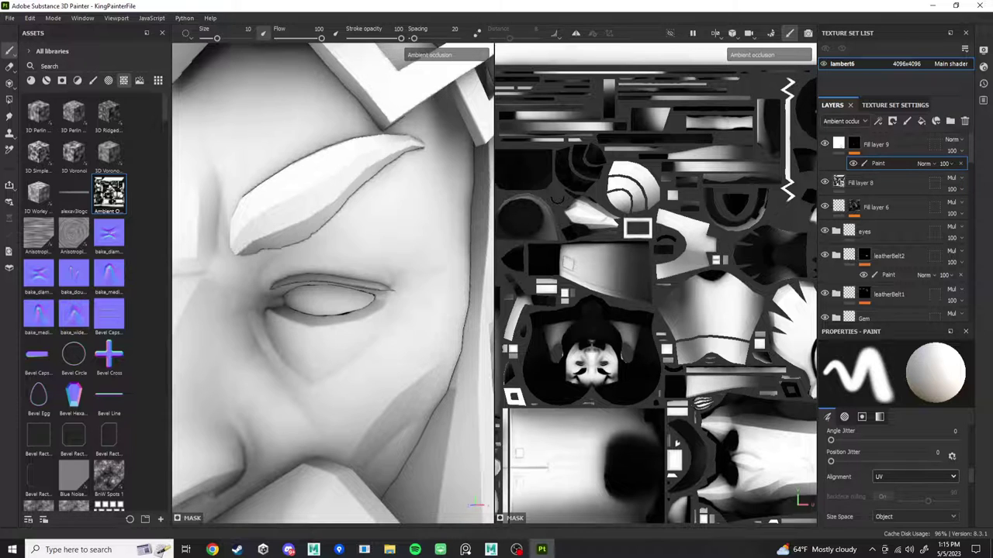
Try a Tangent | Wrap stroke from the brow down to the cheek, undo it, and restore the brush alignment to UV.
left_click(914, 476)
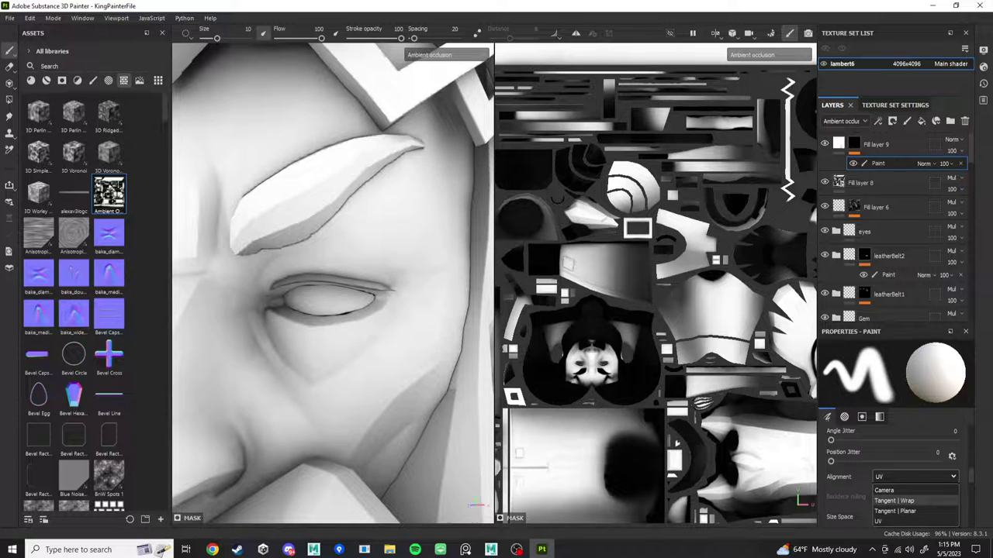
left_click(893, 500)
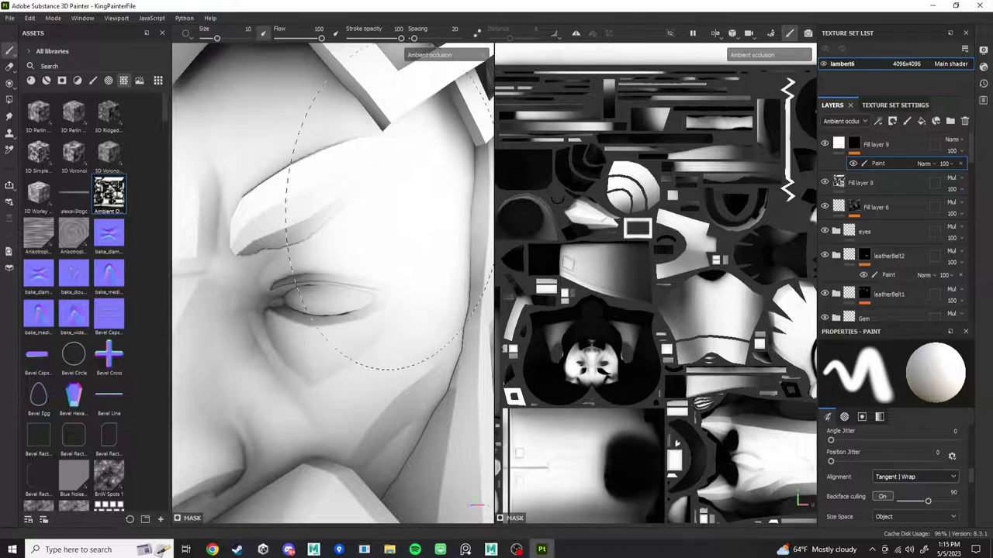
mouse_move(389, 225)
left_mouse_down()
mouse_move(404, 225)
mouse_move(415, 244)
mouse_move(410, 353)
left_mouse_up()
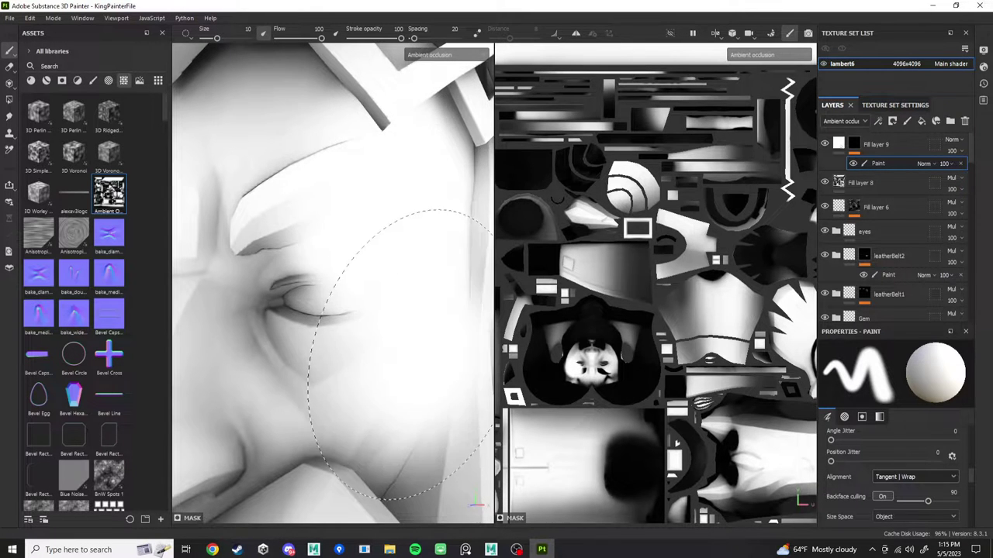
key("ctrl+z")
left_click(913, 477)
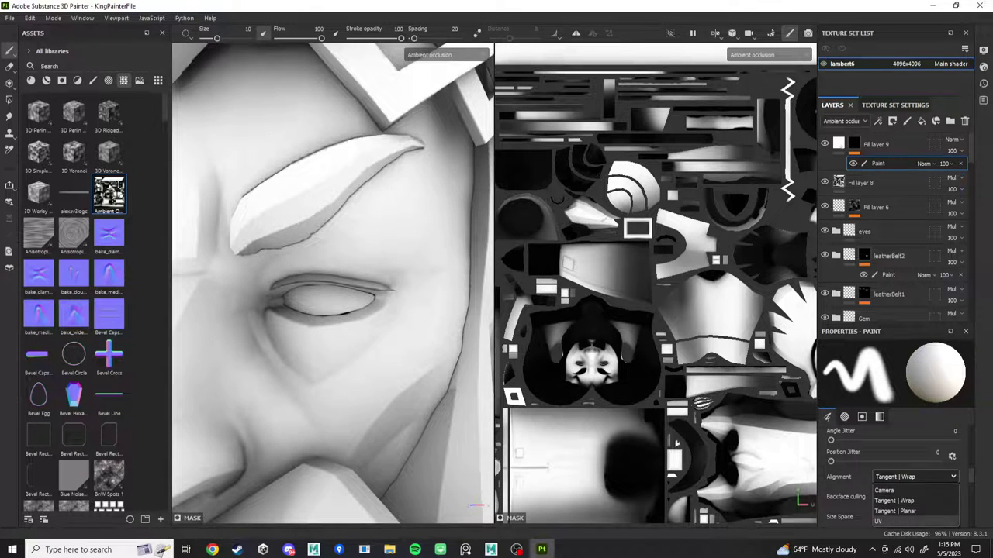
left_click(879, 521)
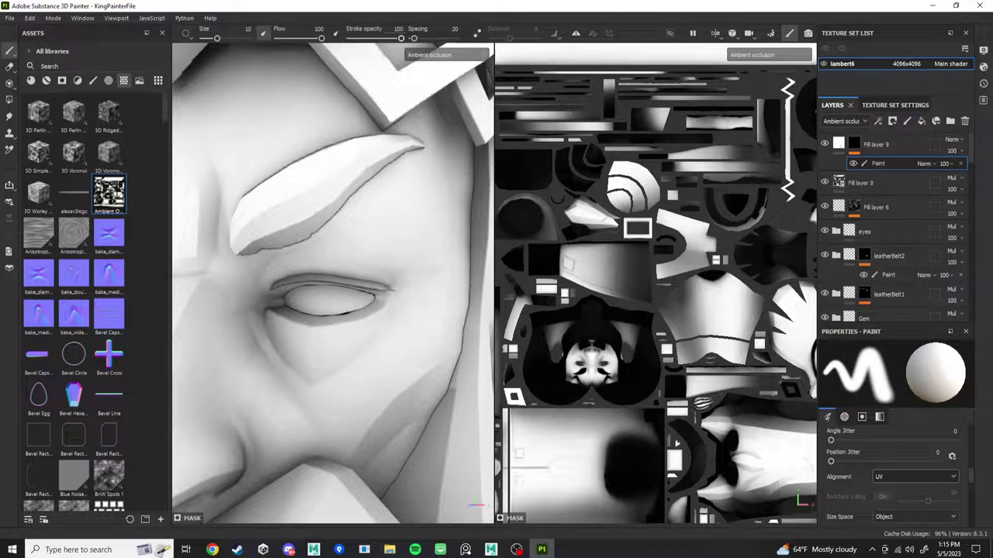
Reduce the brush's stroke opacity to 11 and its size to 2.44.
left_click_drag(401, 38, 357, 38)
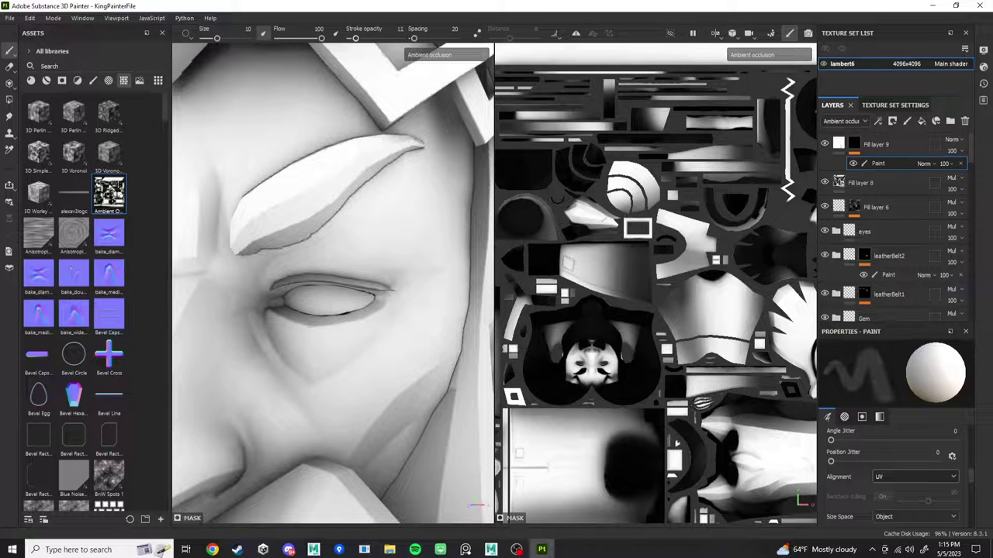
scroll(411, 205, "up", 5)
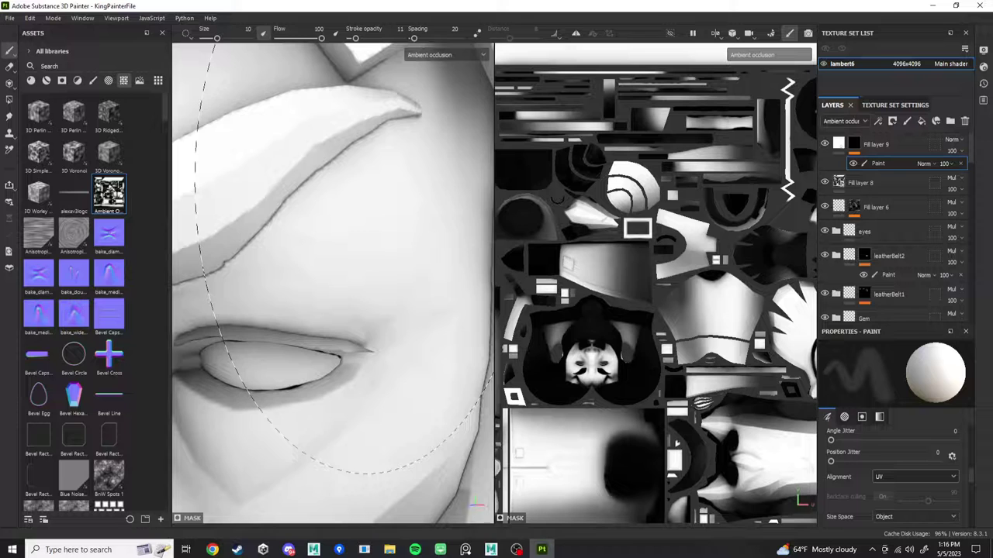
key("bracketleft")
key("bracketleft")
key("bracketleft")
key("bracketleft")
key("bracketleft")
key("bracketleft")
key("bracketleft")
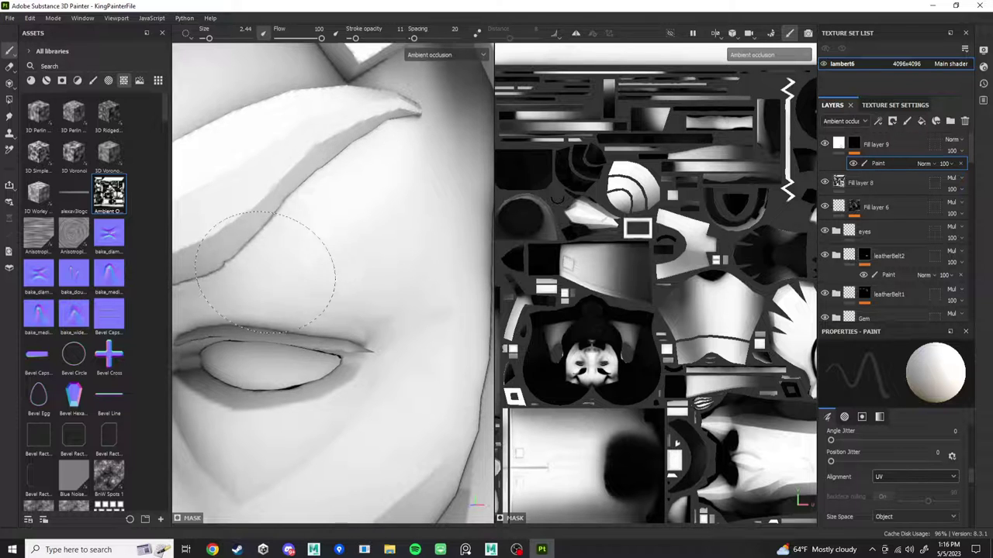
scroll(425, 273, "down", 6)
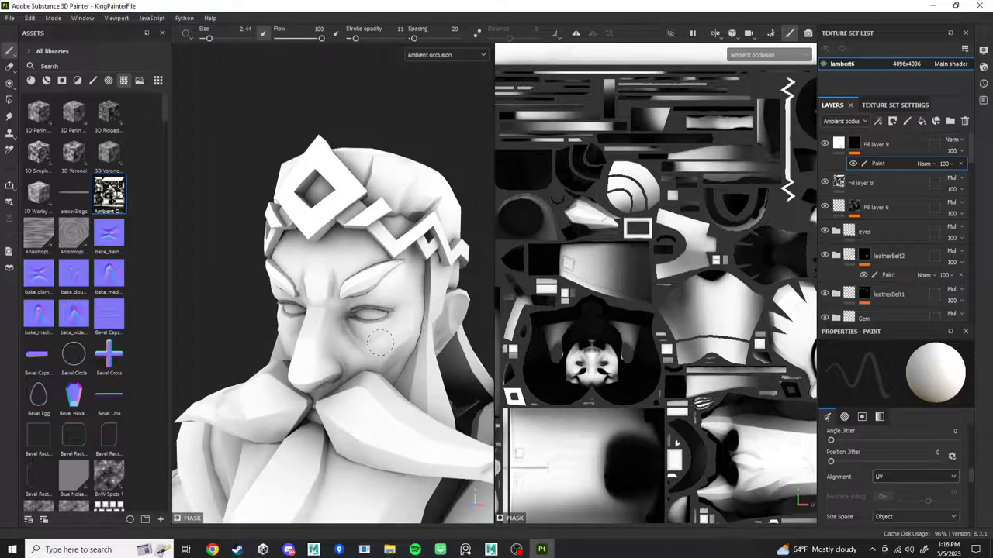
scroll(436, 225, "up", 2)
scroll(436, 226, "up", 3)
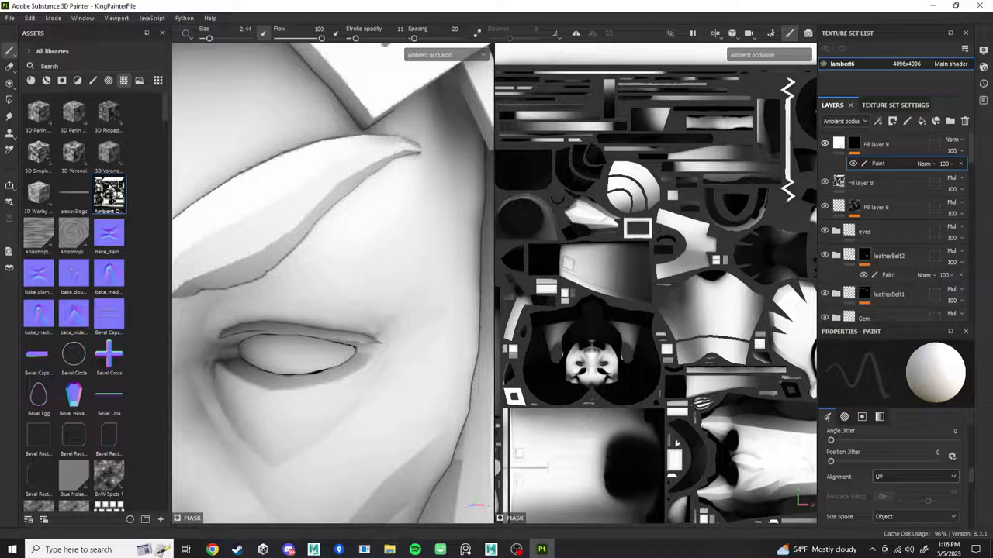
scroll(392, 219, "down", 4)
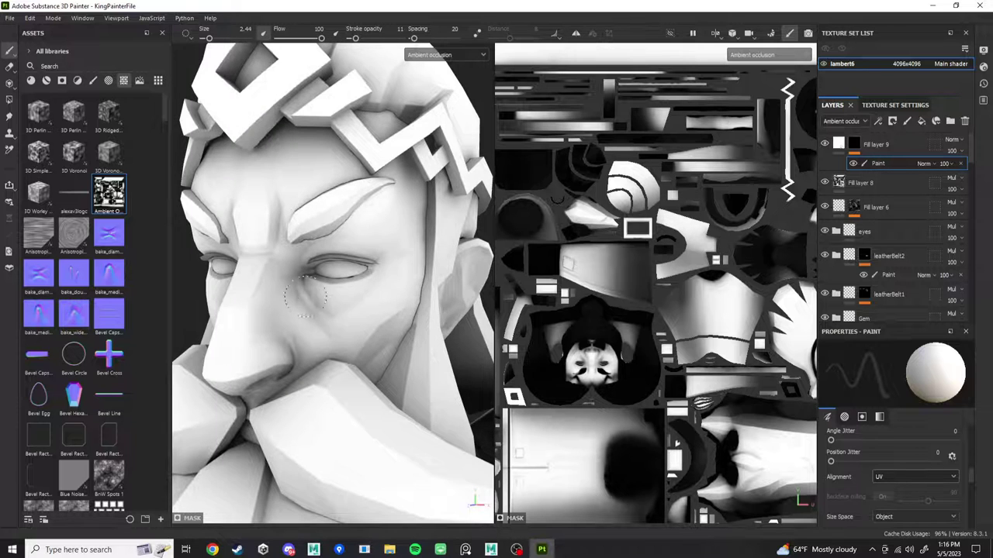
Reduce the mask brush's size to 0.58, try a stroke along the edge of the king's lower eyelid, and undo it.
scroll(305, 293, "up", 5)
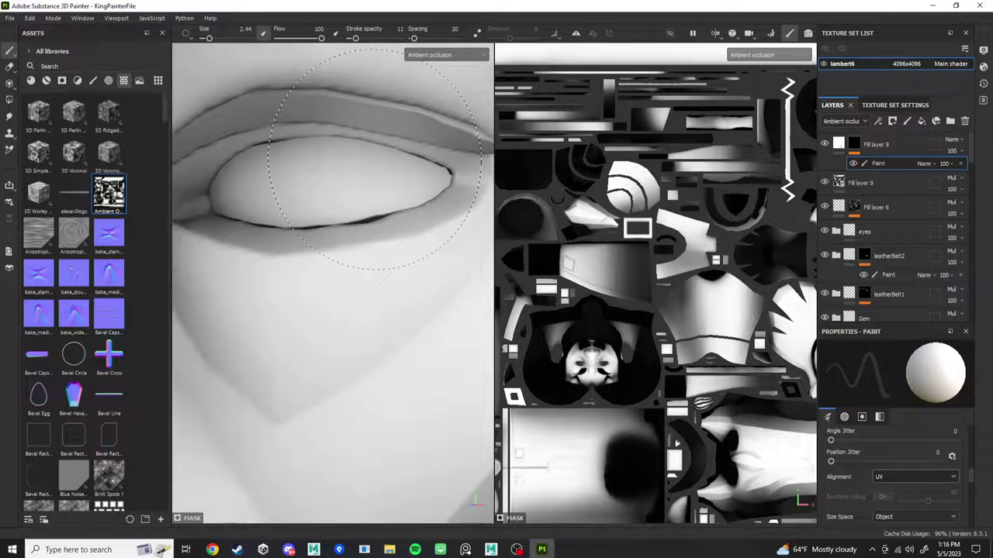
scroll(375, 160, "up", 1)
mouse_move(375, 159)
left_mouse_down("alt")
mouse_move(353, 294)
mouse_move(347, 272)
left_mouse_up("alt")
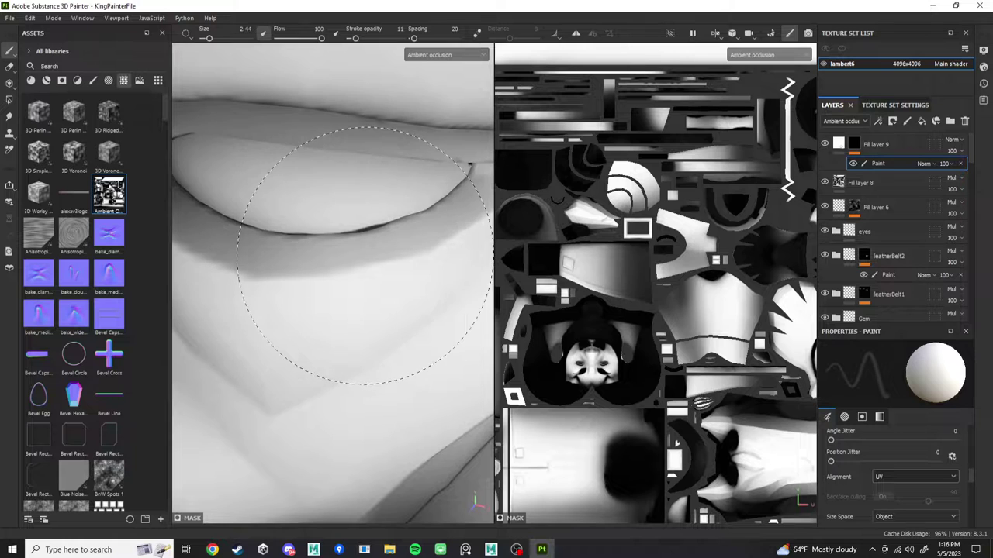
right_click_drag(365, 255, 310, 256, "ctrl")
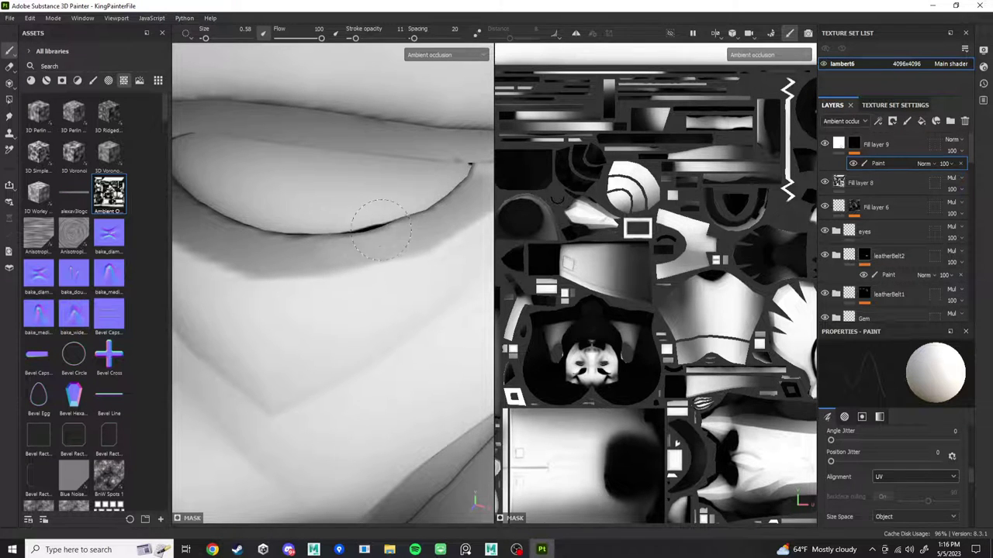
mouse_move(366, 233)
left_mouse_down()
mouse_move(341, 234)
mouse_move(456, 225)
left_mouse_up()
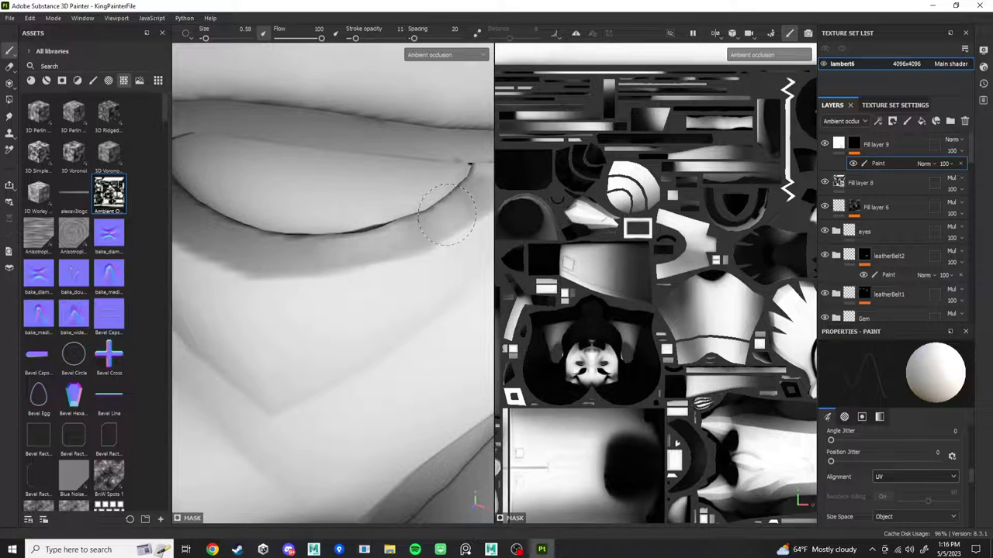
key("ctrl+z")
Set the mask brush's grayscale to 0.3991 and its stroke opacity to 100, and test it with a stroke across the lower eyeball.
scroll(892, 477, "down", 5)
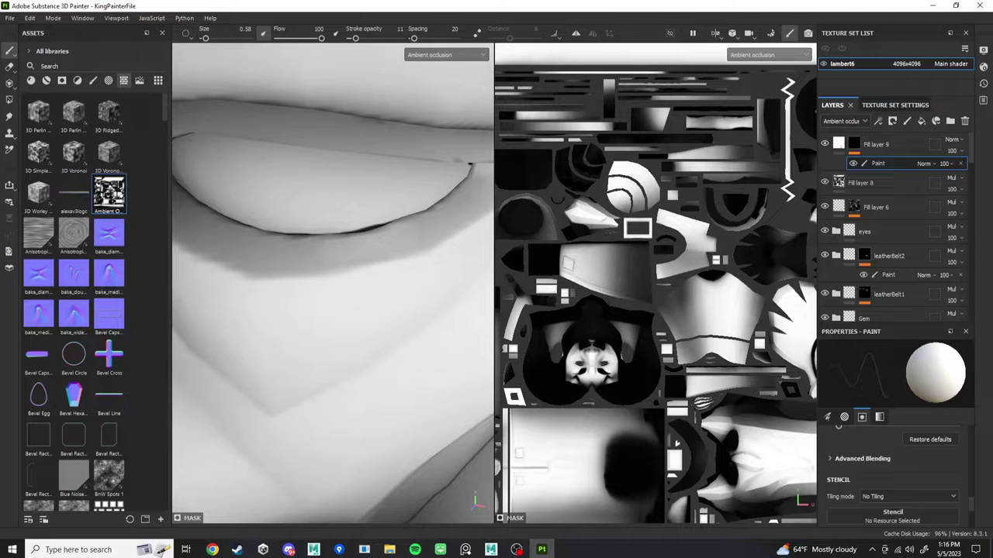
left_click(879, 416)
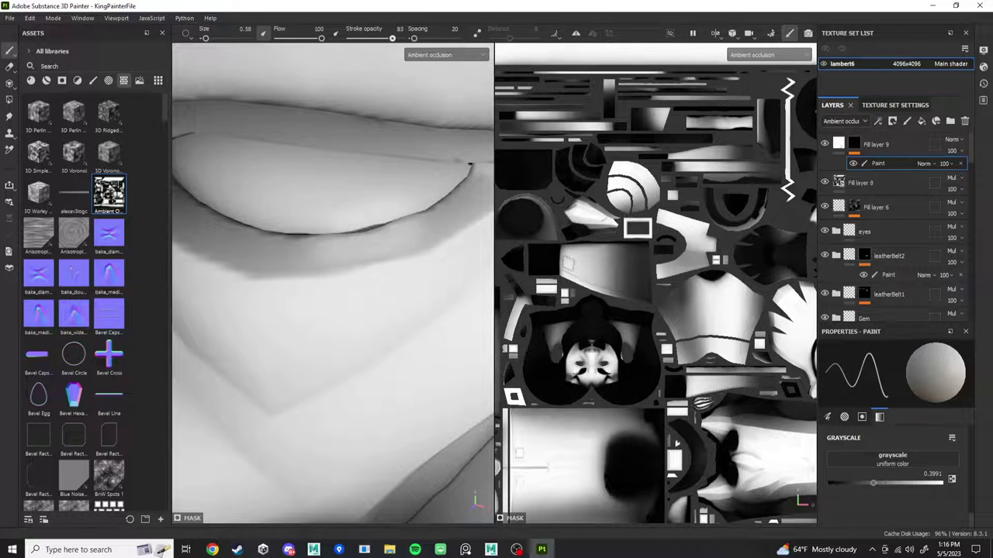
left_click_drag(392, 38, 401, 38)
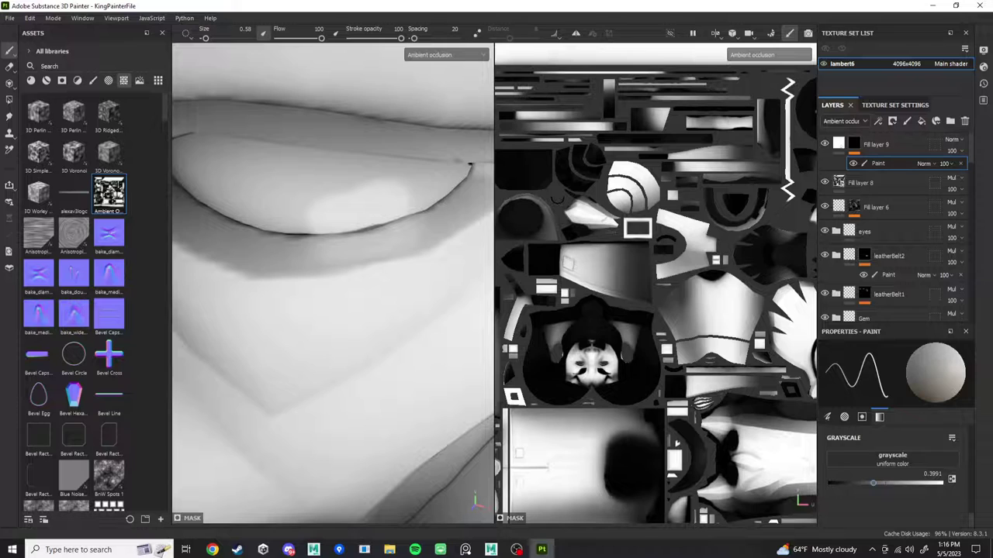
Add a paint layer above Fill layer 9 and hide Fill layer 9.
left_click(854, 144)
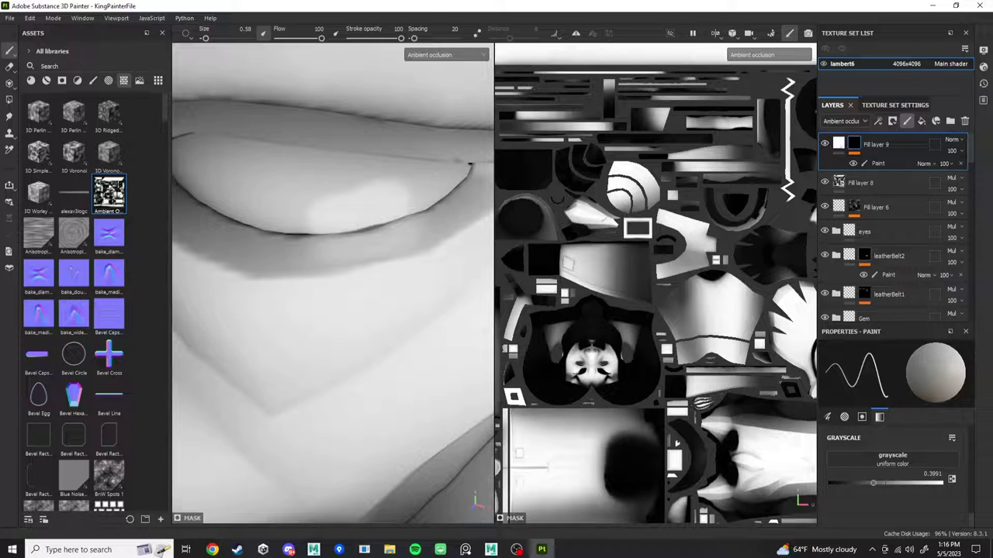
left_click(907, 121)
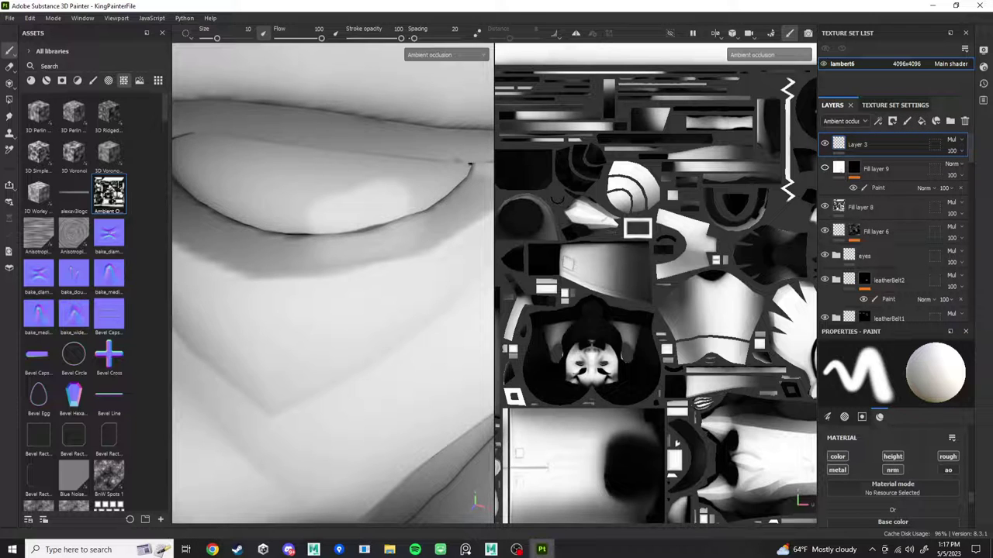
left_click(824, 168)
Restrict the new layer's brush material to the ambient occlusion channel only, with a value of 1.
scroll(892, 489, "down", 3)
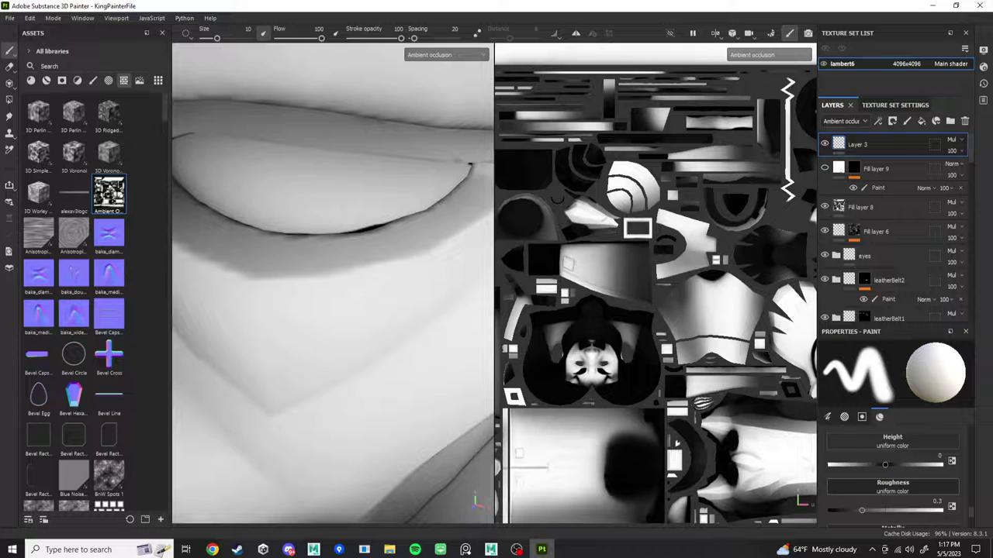
scroll(892, 473, "down", 2)
scroll(892, 473, "up", 5)
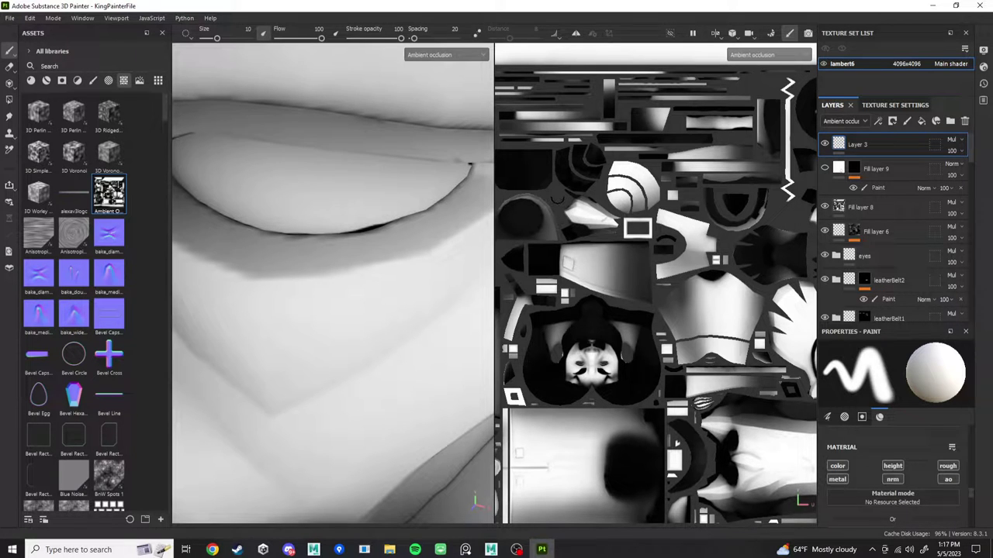
left_click(948, 479, "alt")
scroll(892, 473, "down", 1)
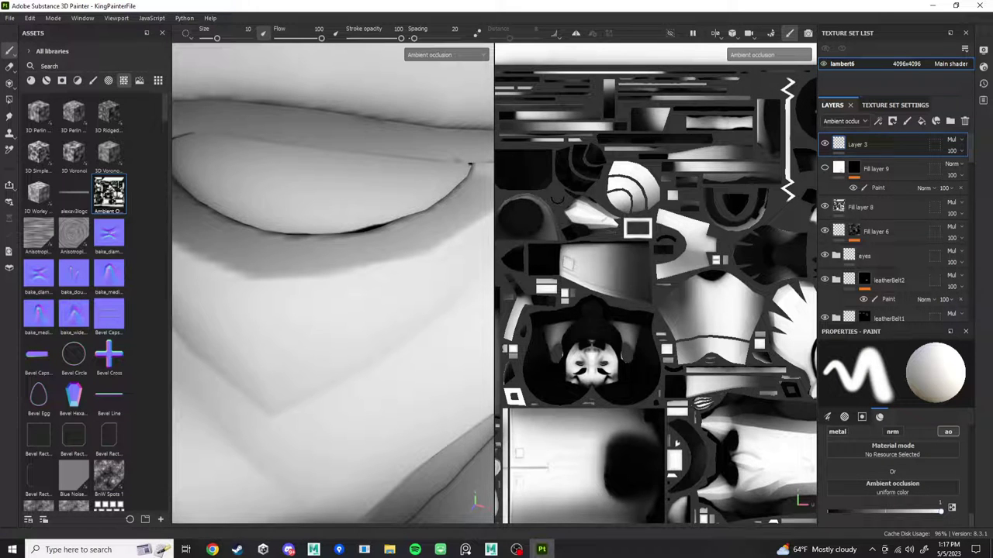
mouse_move(940, 511)
left_mouse_down()
mouse_move(864, 512)
mouse_move(941, 511)
left_mouse_up()
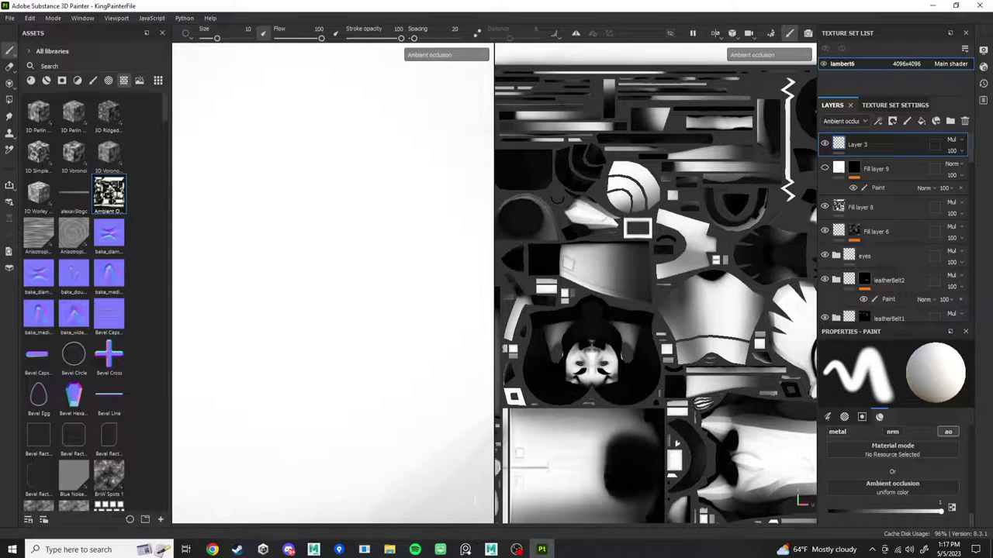
Reduce the paint brush's size to 0.32.
right_click_drag(324, 178, 233, 178, "ctrl")
key("bracketleft")
key("bracketleft")
key("bracketleft")
key("bracketleft")
key("bracketleft")
key("bracketleft")
key("bracketleft")
key("bracketleft")
key("bracketleft")
key("bracketleft")
key("bracketleft")
key("bracketleft")
key("bracketleft")
key("bracketleft")
key("bracketleft")
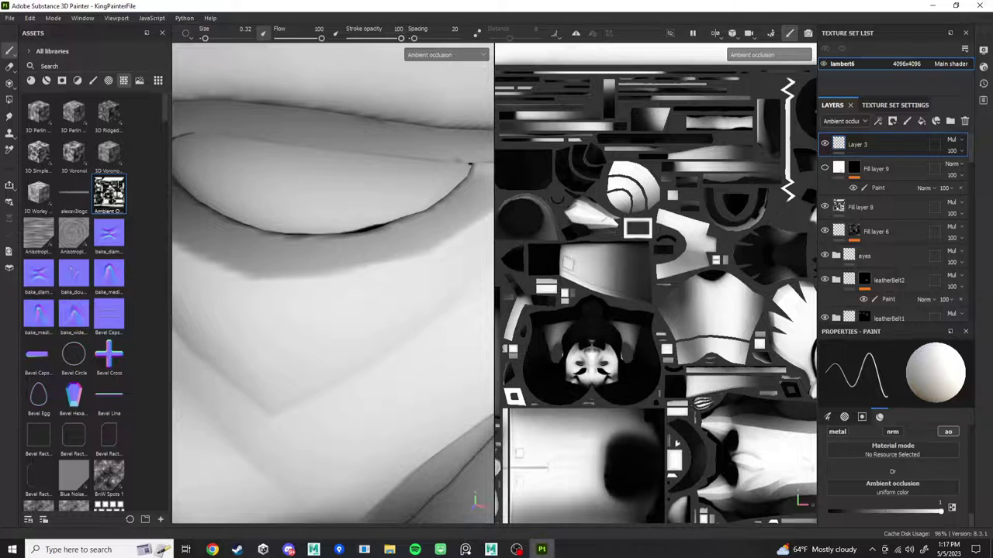
Try white strokes on the lower eyelid edge with Layer 3 in Normal blending, and undo the strokes and the blend mode.
left_click(951, 139)
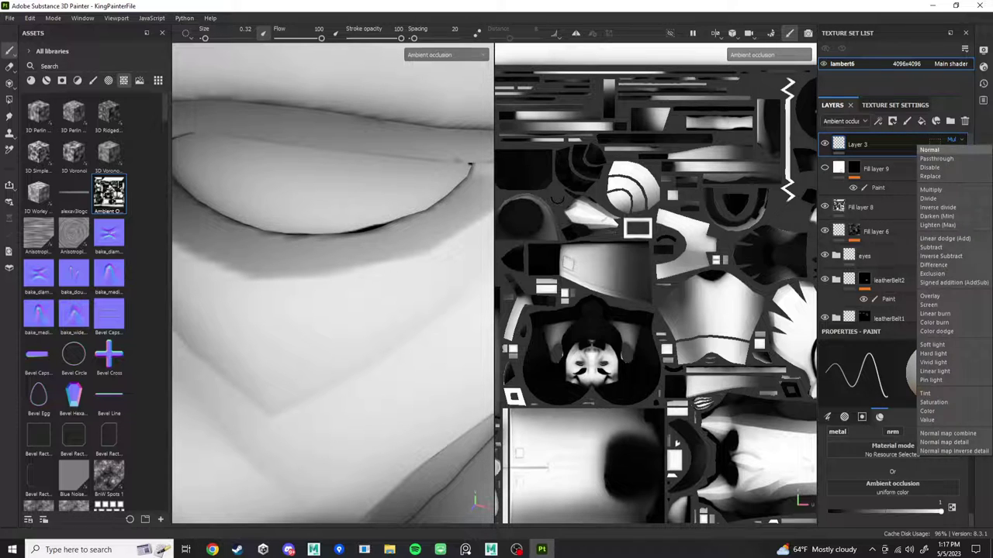
left_click(950, 152)
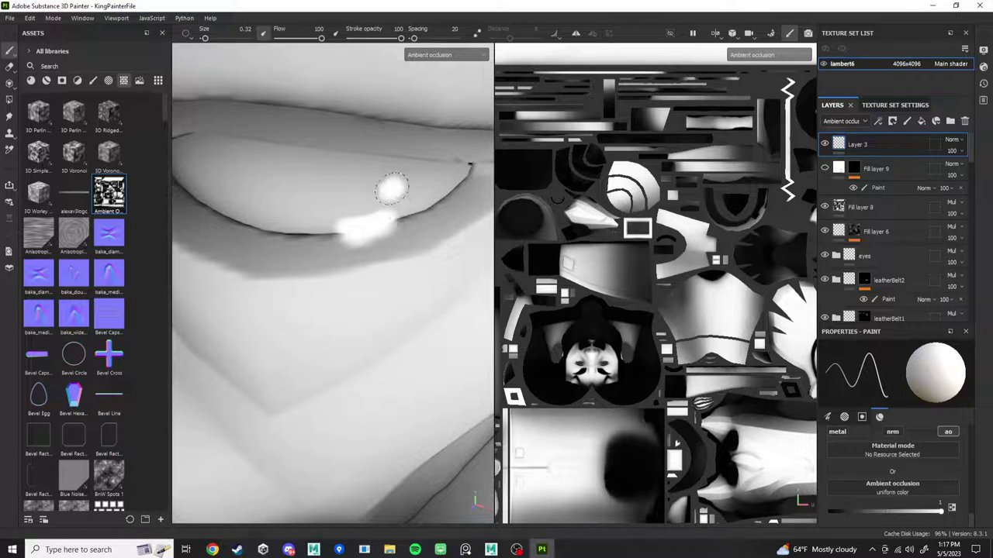
key("ctrl+z")
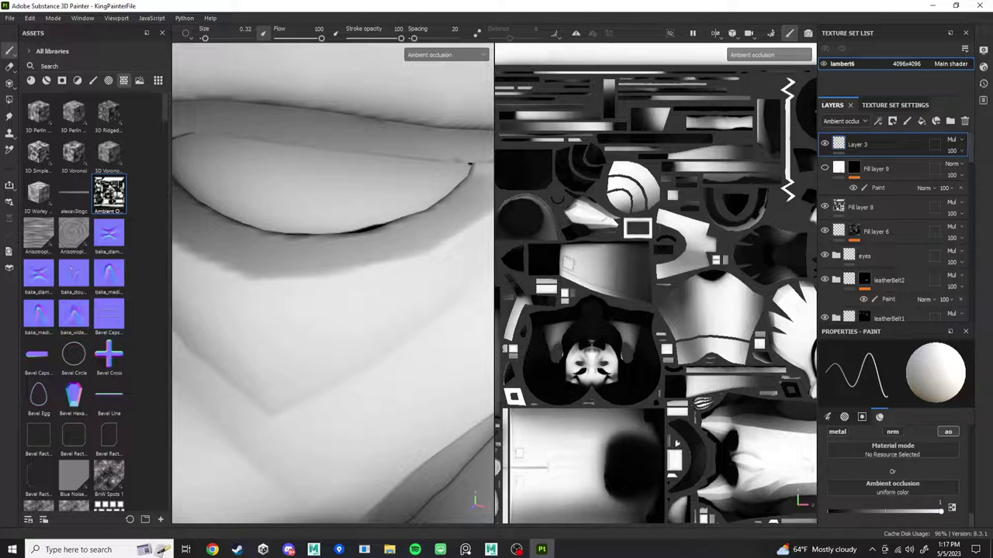
Try a stroke over the lower eyelid edge with an ambient occlusion value of 0.5874, and undo it.
mouse_move(939, 511)
left_mouse_down()
mouse_move(856, 511)
mouse_move(895, 512)
left_mouse_up()
mouse_move(405, 236)
left_mouse_down()
mouse_move(378, 221)
mouse_move(341, 225)
mouse_move(387, 233)
mouse_move(345, 248)
mouse_move(290, 245)
mouse_move(396, 246)
mouse_move(344, 227)
mouse_move(403, 229)
mouse_move(366, 239)
left_mouse_up()
key("ctrl+z")
key("ctrl+z")
key("ctrl+z")
key("ctrl+z")
key("ctrl+z")
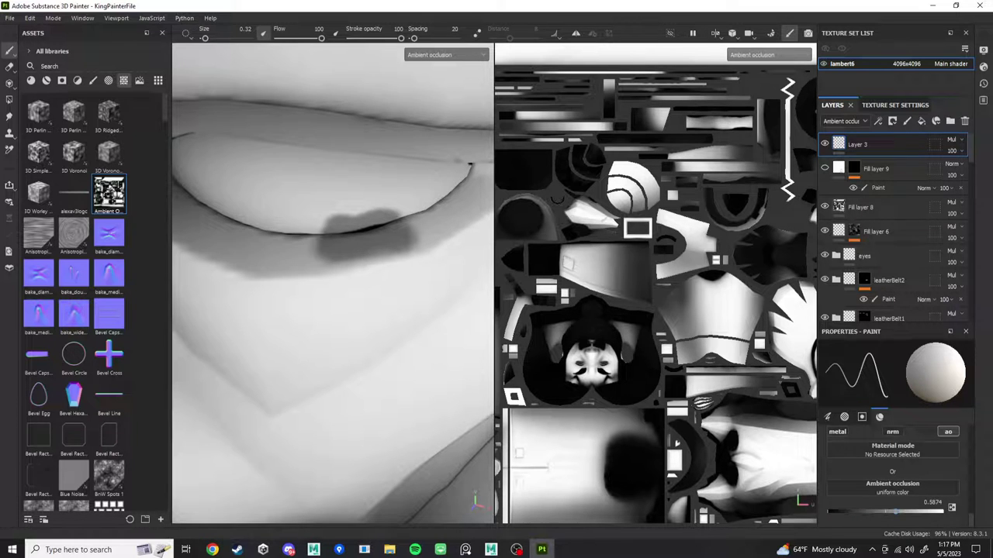
key("ctrl+z")
key("ctrl+z")
key("ctrl+z")
key("ctrl+z")
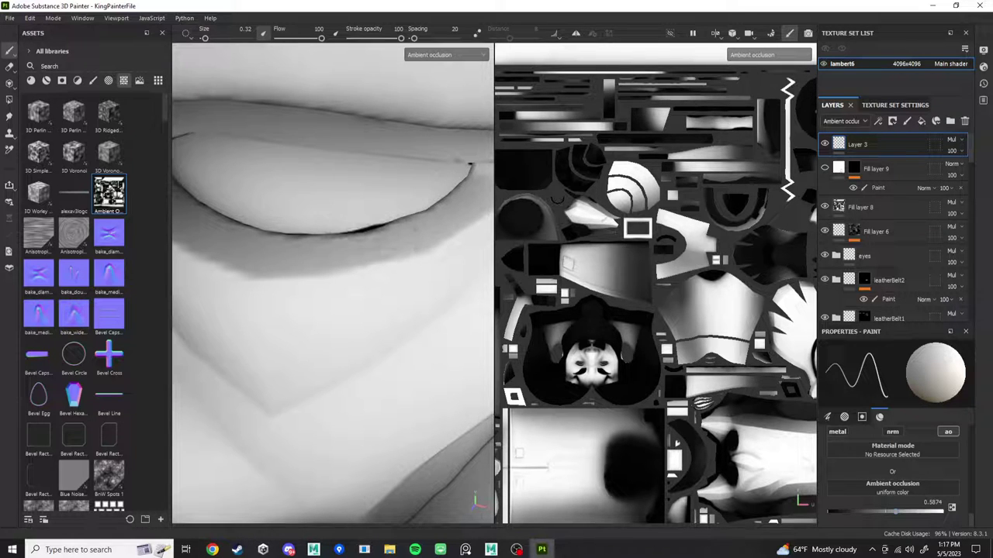
Try a lower eyelid stroke with an ambient occlusion value of 0.8386, and undo it.
left_click_drag(895, 512, 924, 512)
mouse_move(389, 233)
left_mouse_down()
mouse_move(345, 234)
mouse_move(380, 222)
left_mouse_up()
key("ctrl+z")
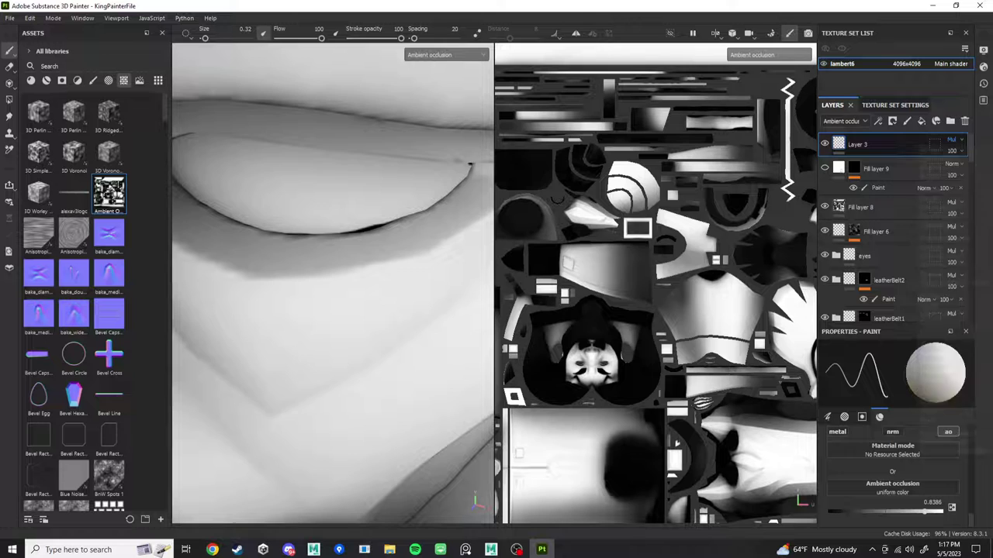
Set Layer 3's blending to Normal and paint over the dark lower eyelid line with an ambient occlusion value of 0.3294.
left_click(952, 139)
left_click(929, 150)
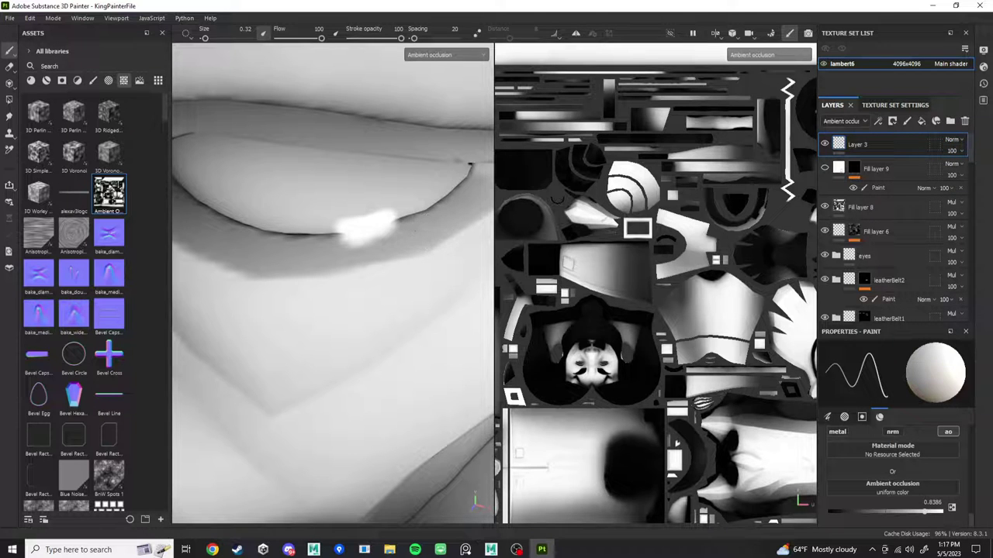
left_click_drag(870, 511, 864, 512)
mouse_move(397, 209)
left_mouse_down()
mouse_move(330, 231)
mouse_move(411, 221)
mouse_move(413, 242)
mouse_move(426, 237)
left_mouse_up()
Sample the eyelid's shade (0.6431), paint it over the lower part of the dark stroke, and dab it at both stroke ends.
key("p")
left_click(397, 222)
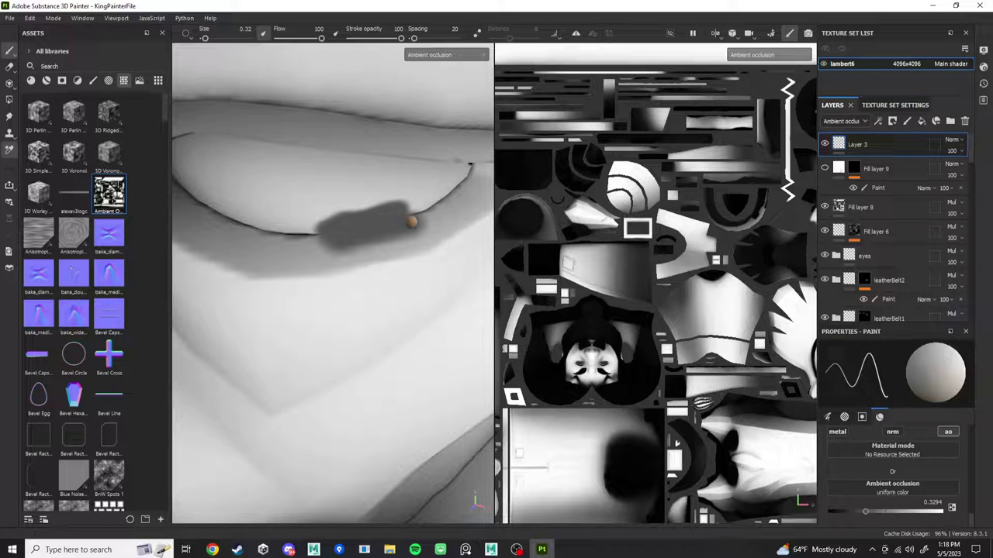
left_click(437, 207)
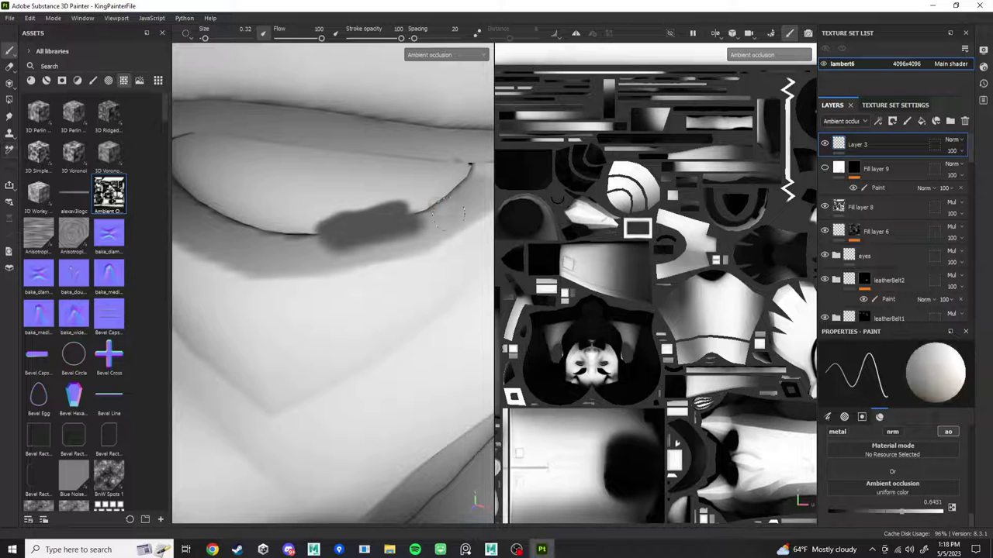
left_click_drag(427, 234, 373, 244)
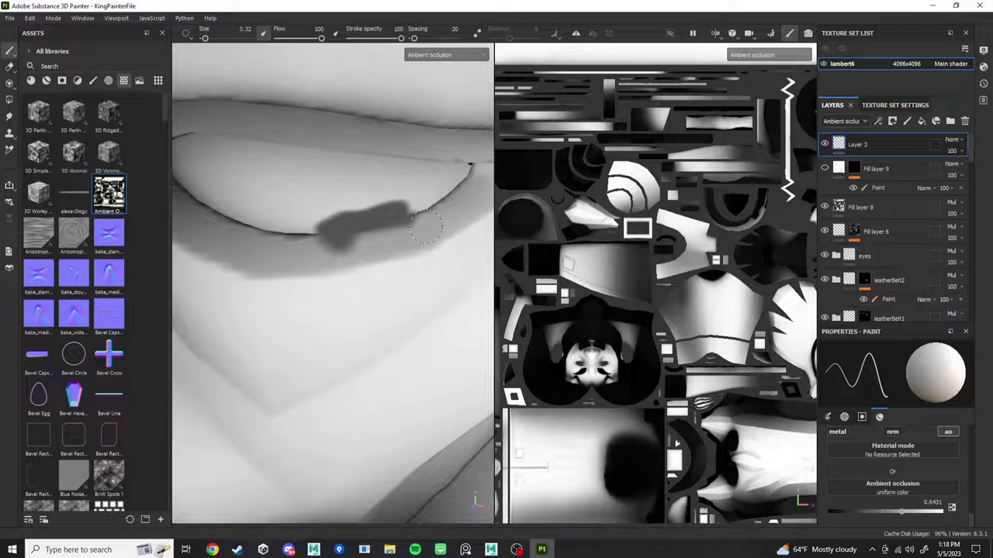
left_click_drag(425, 227, 342, 248)
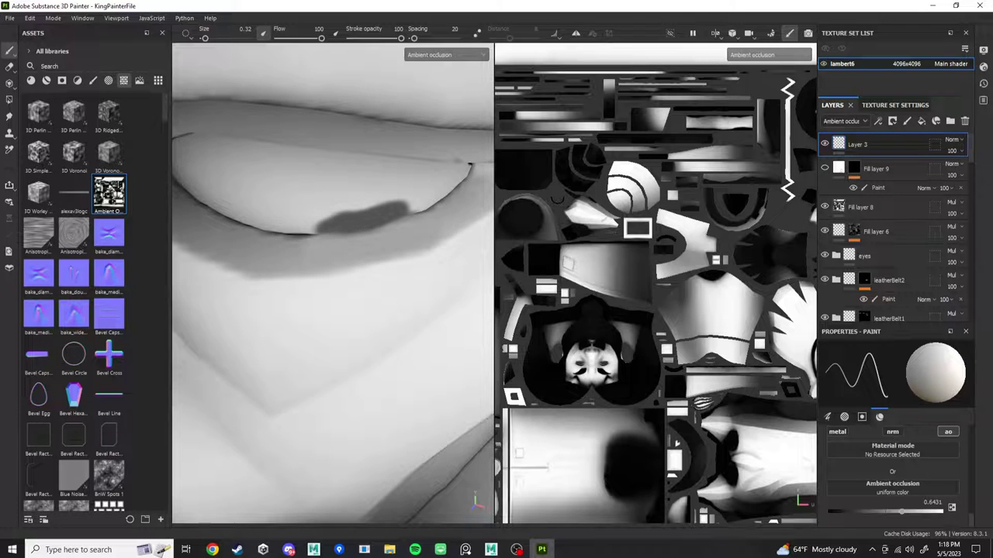
left_click(419, 200)
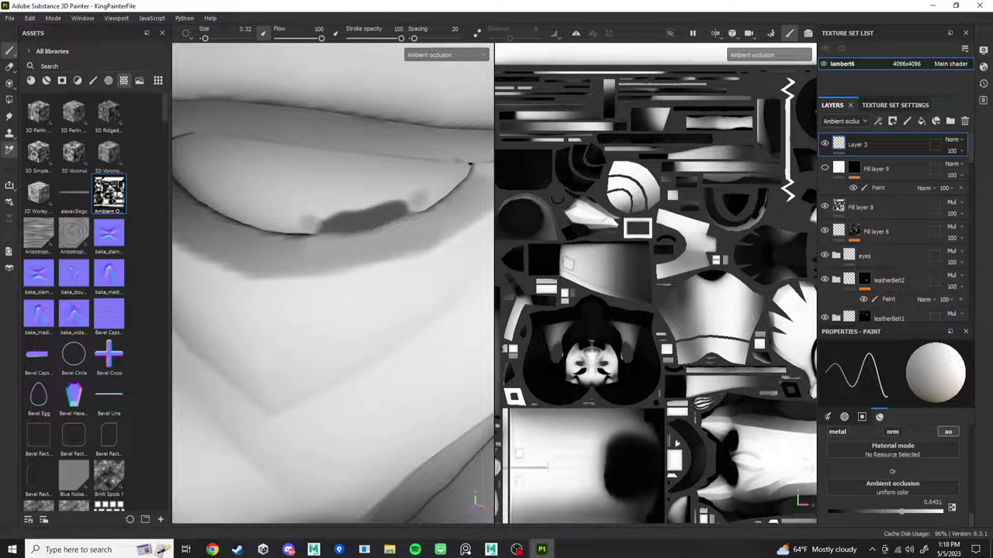
left_click(314, 219)
Sample the eyeball's shade (0.8196) and paint it over the rest of the dark stroke along the eyeball's lower edge.
key("p")
left_click(317, 207)
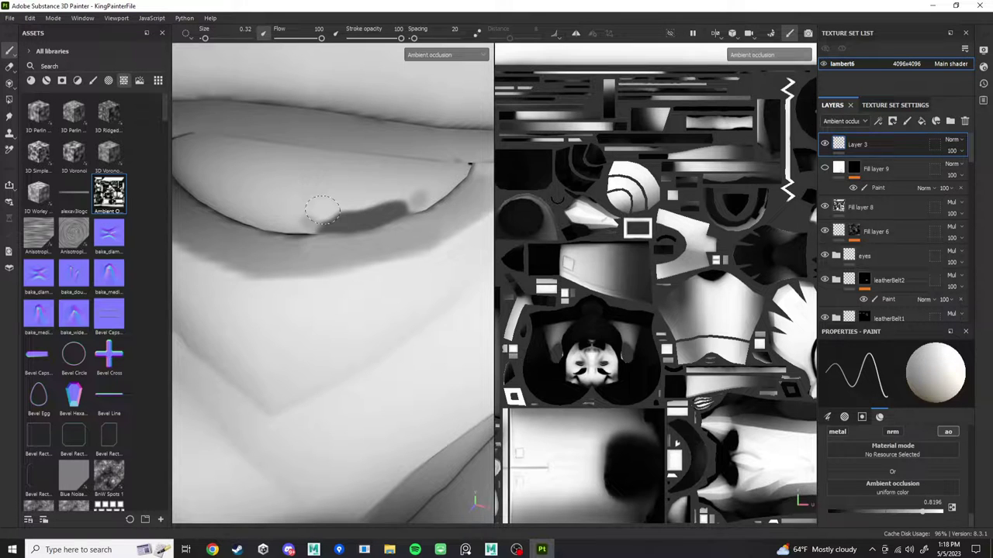
mouse_move(320, 211)
left_mouse_down()
mouse_move(310, 224)
mouse_move(391, 208)
mouse_move(295, 225)
left_mouse_up()
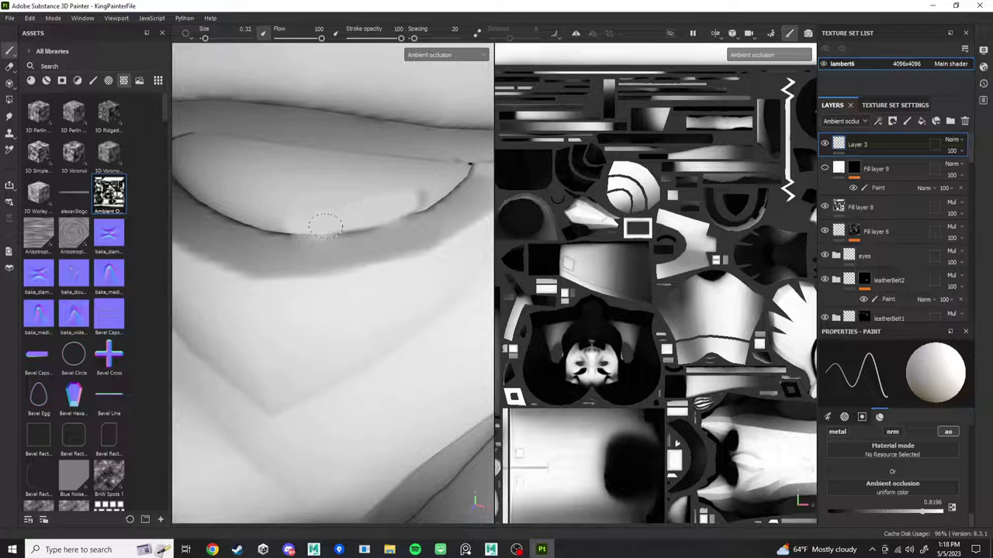
mouse_move(324, 226)
left_mouse_down()
mouse_move(378, 228)
mouse_move(410, 194)
mouse_move(416, 203)
mouse_move(392, 215)
left_mouse_up()
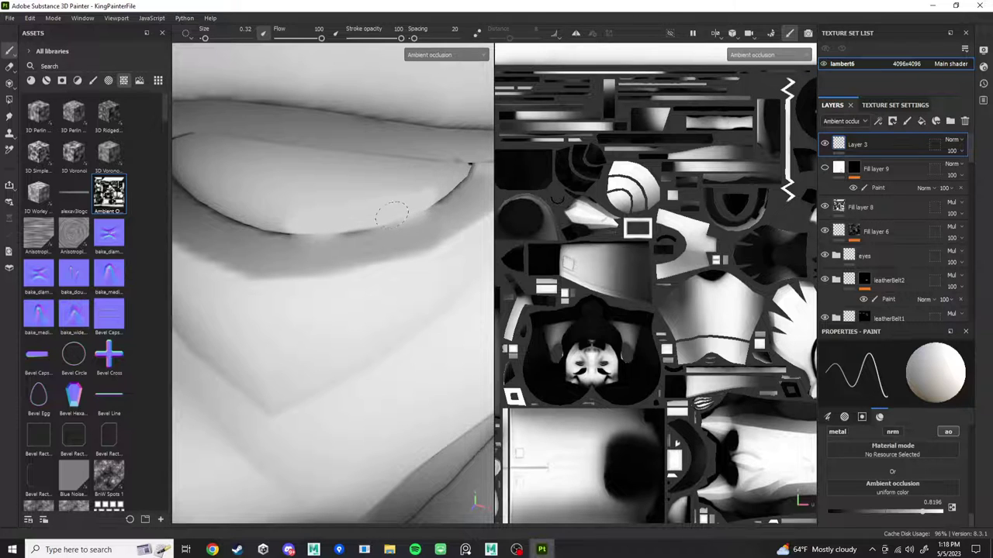
Set the paint brush's alignment on Layer 3 to UV.
left_click(860, 416)
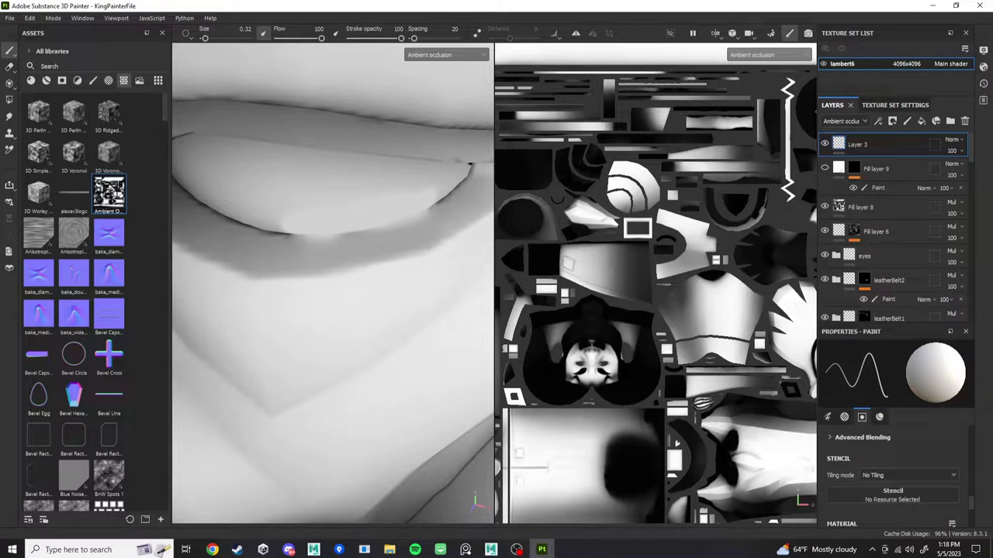
scroll(892, 475, "up", 1)
scroll(892, 475, "up", 3)
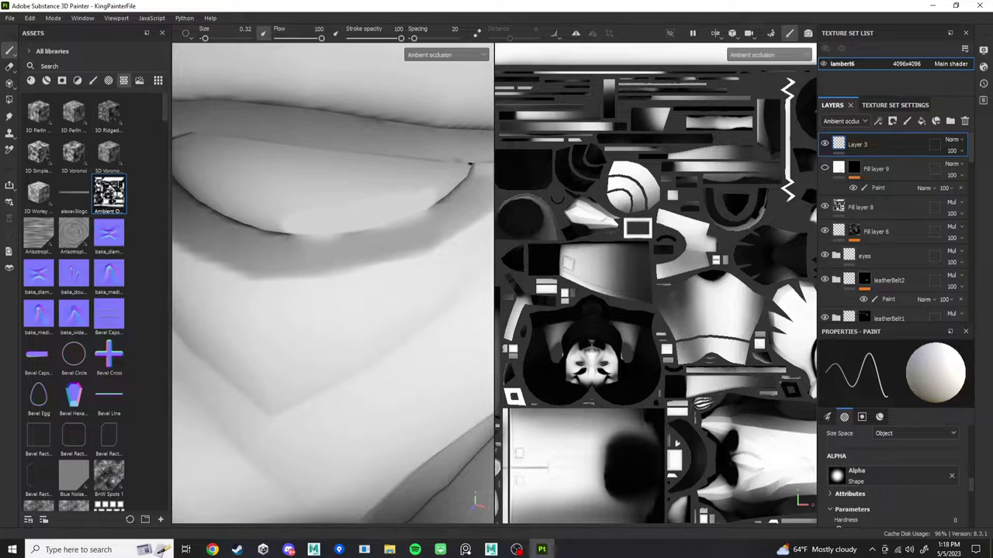
scroll(892, 465, "up", 2)
left_click(915, 455)
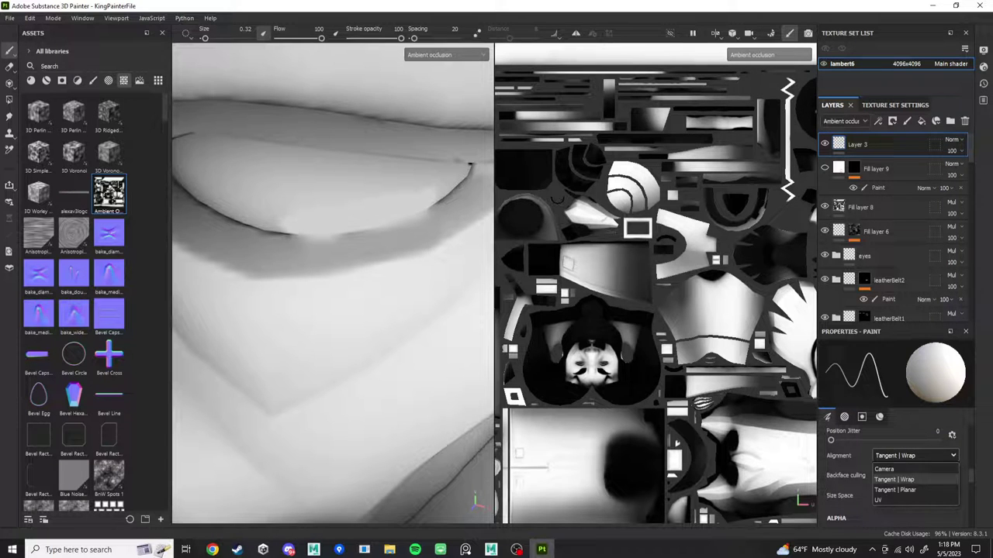
left_click(892, 499)
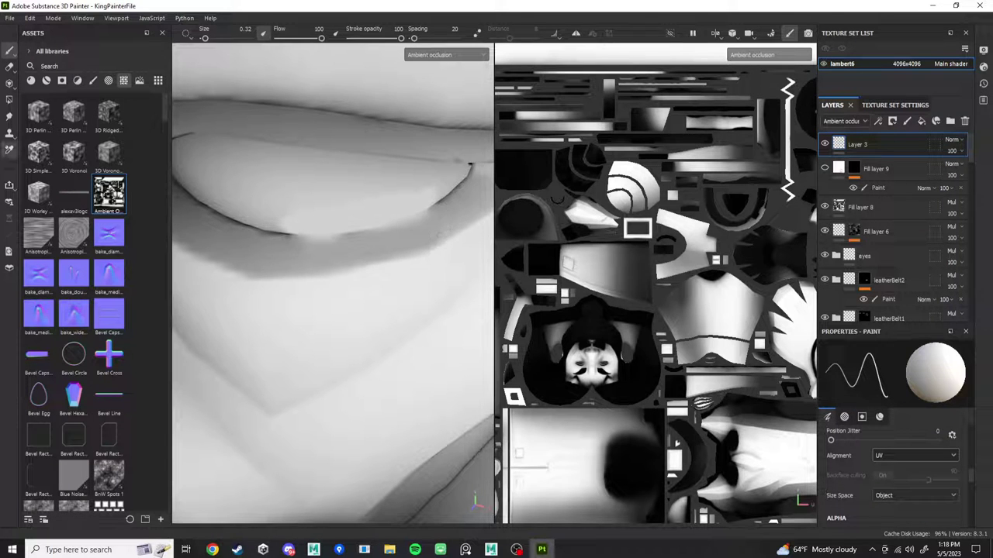
Sample the lower eyelid's shade and paint it along the lid from the outer corner towards the inner corner.
left_click(435, 202, "shift")
mouse_move(434, 217)
left_mouse_down()
mouse_move(290, 245)
mouse_move(227, 235)
left_mouse_up()
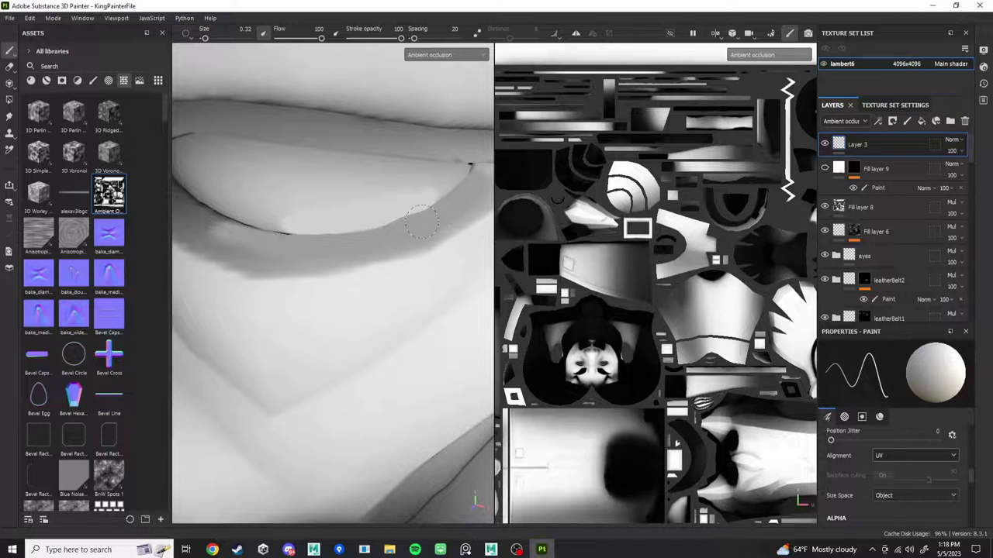
mouse_move(244, 241)
left_mouse_down()
mouse_move(211, 226)
mouse_move(239, 235)
left_mouse_up()
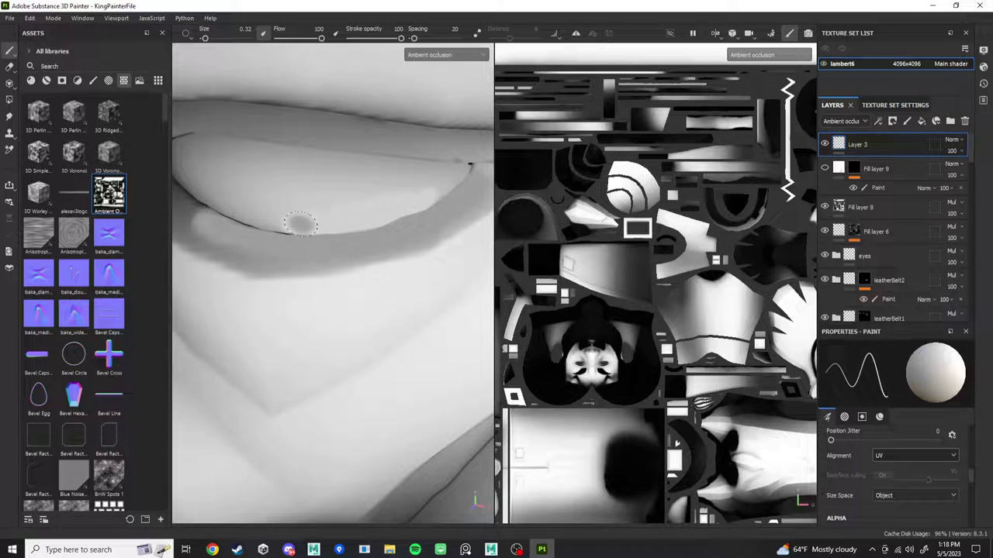
Paint the light eyeball shade along the eyeball's lower edge towards the eye's inner corner.
mouse_move(316, 225)
left_mouse_down()
mouse_move(263, 222)
mouse_move(324, 219)
left_mouse_up()
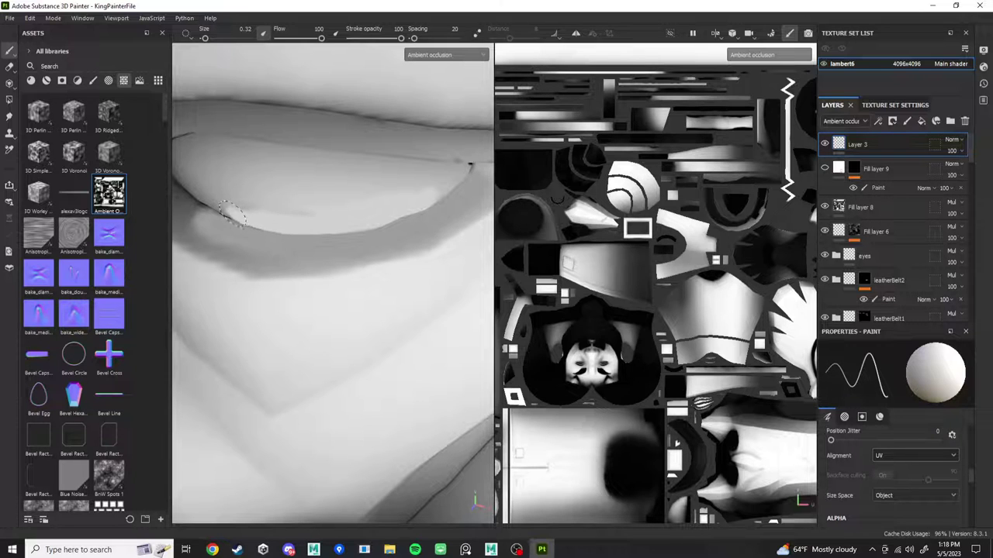
mouse_move(252, 213)
left_mouse_down()
mouse_move(214, 204)
mouse_move(229, 203)
left_mouse_up()
mouse_move(193, 152)
left_mouse_down("alt")
mouse_move(184, 153)
mouse_move(310, 122)
mouse_move(357, 196)
mouse_move(292, 213)
left_mouse_up("alt")
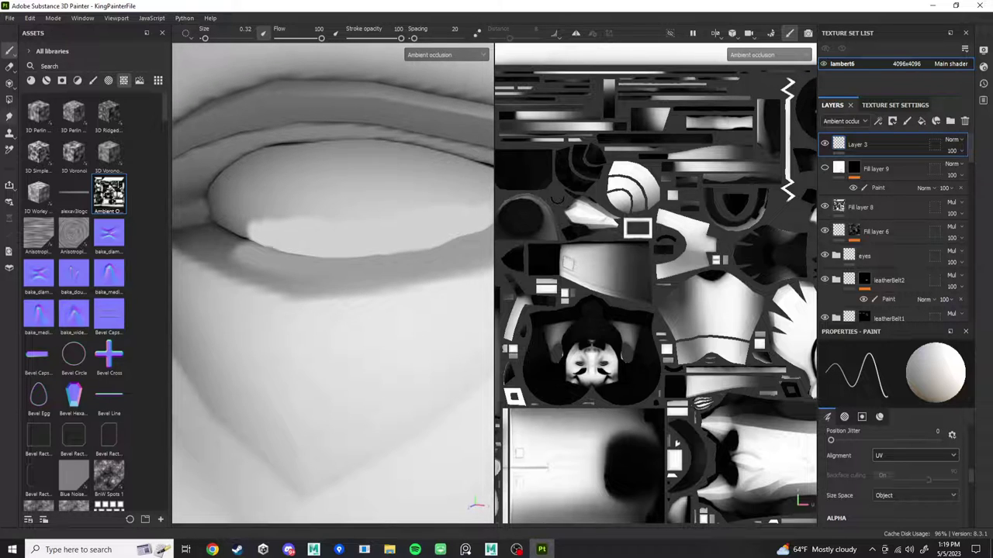
left_click(10, 99)
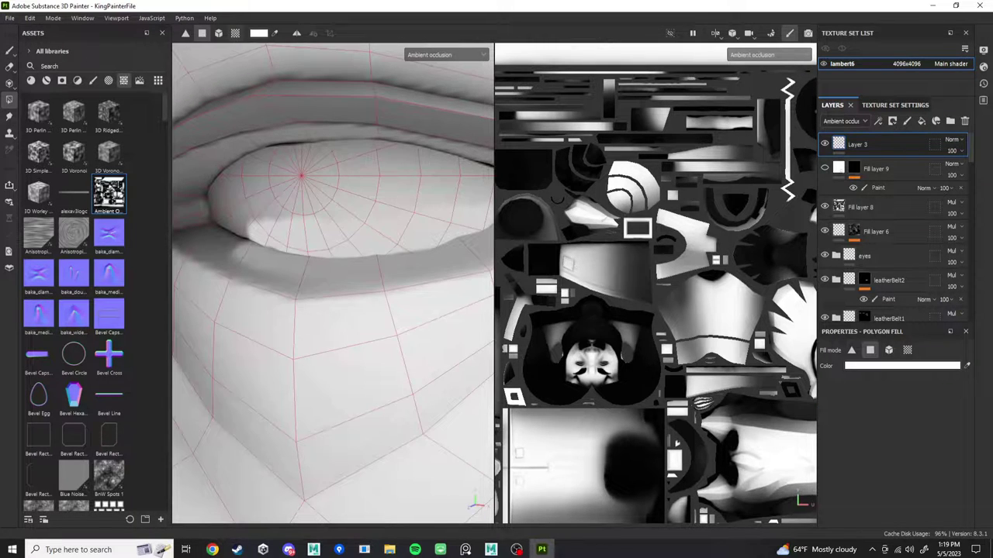
left_click(235, 33)
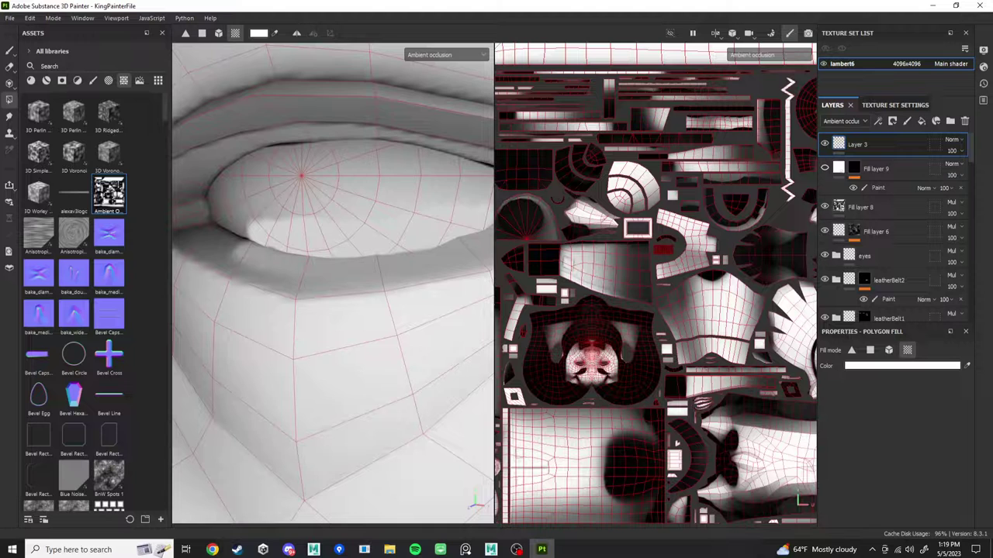
left_click(877, 188)
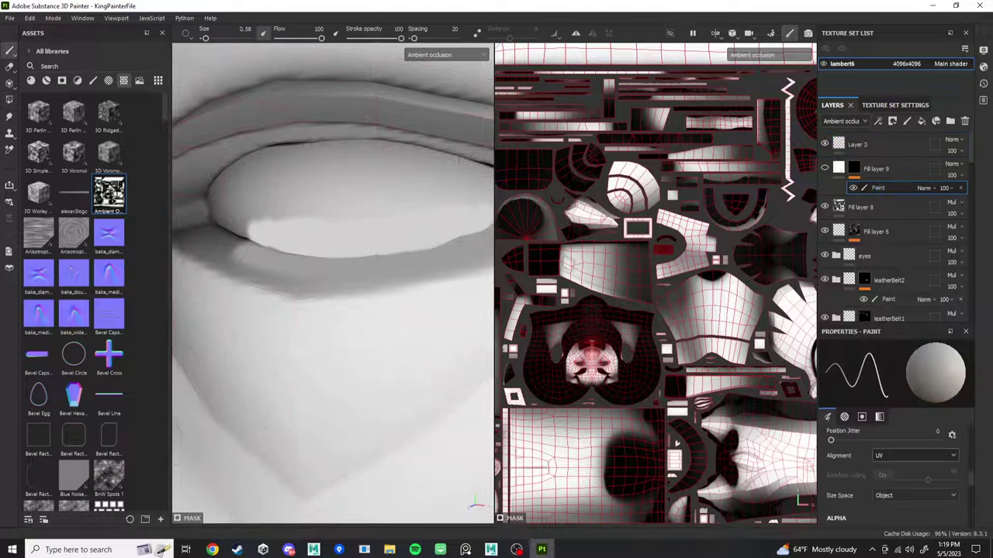
left_click(857, 144)
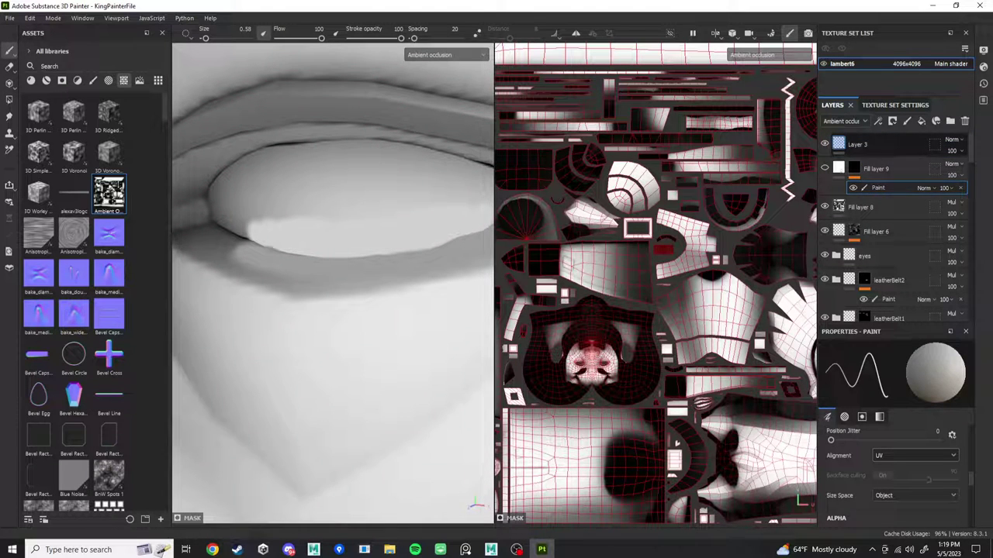
key("4")
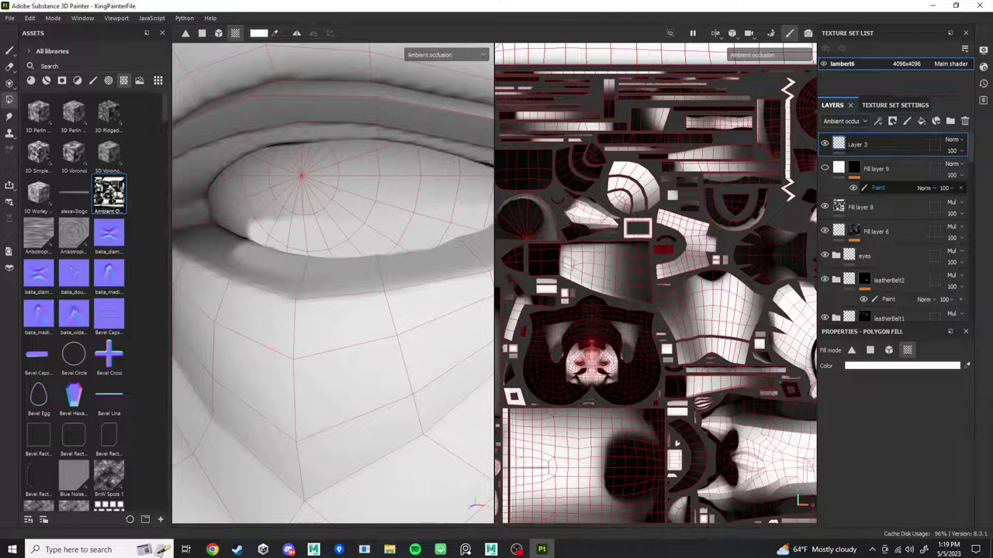
Enable Fill layer 9 and fill the whole eyeball white in its mask with Polygon Fill in UV chunk mode.
left_click(878, 187)
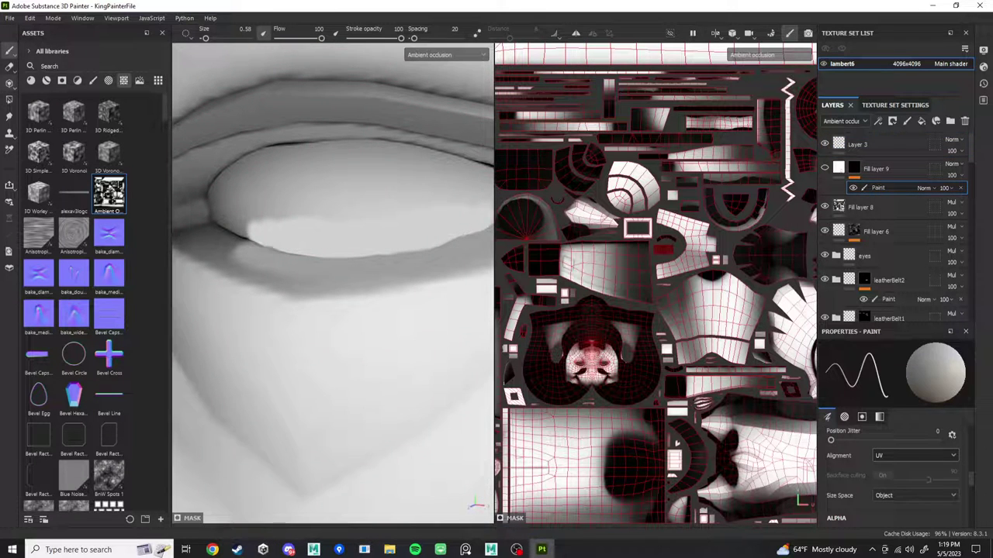
left_click(9, 99)
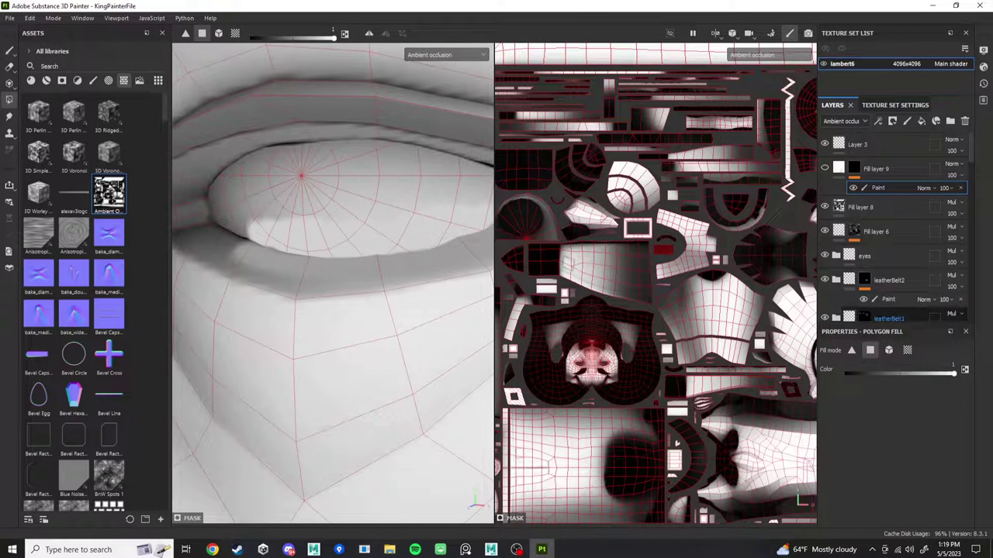
left_click(235, 33)
left_click(333, 194)
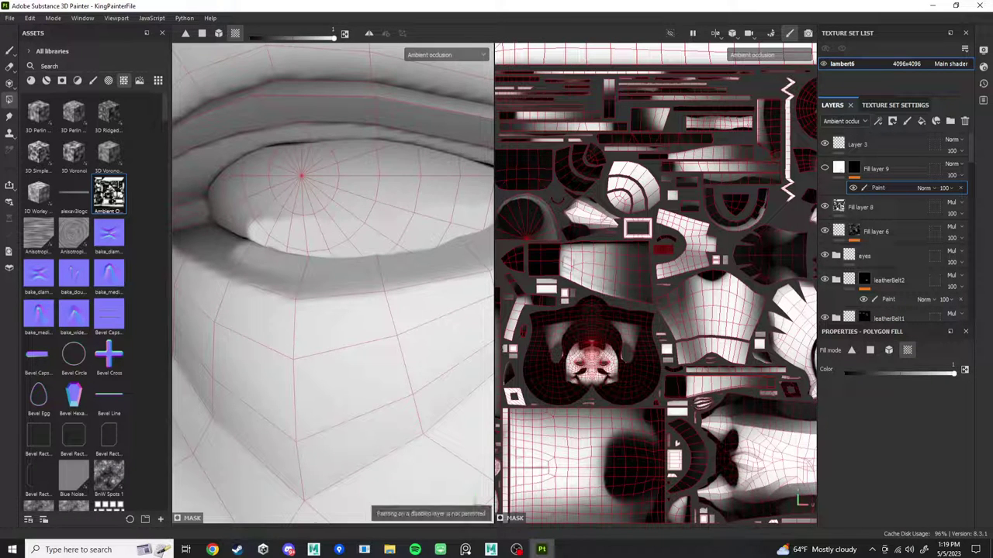
left_click(676, 444)
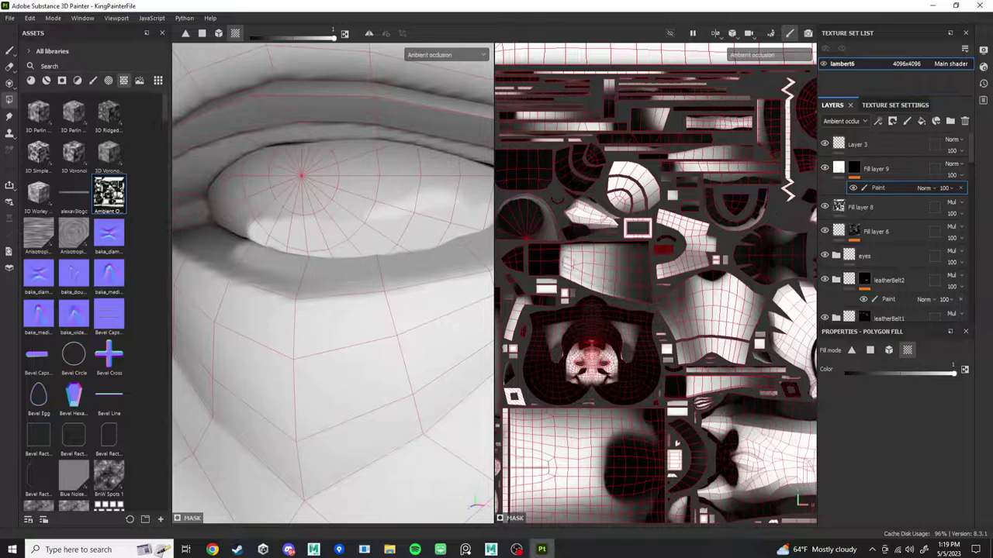
left_click(334, 194)
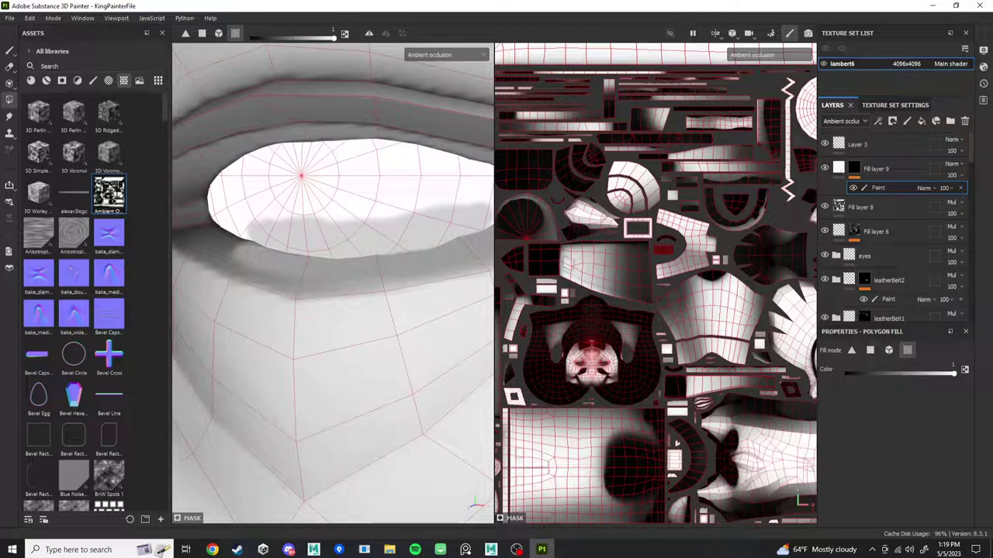
scroll(334, 283, "down", 8)
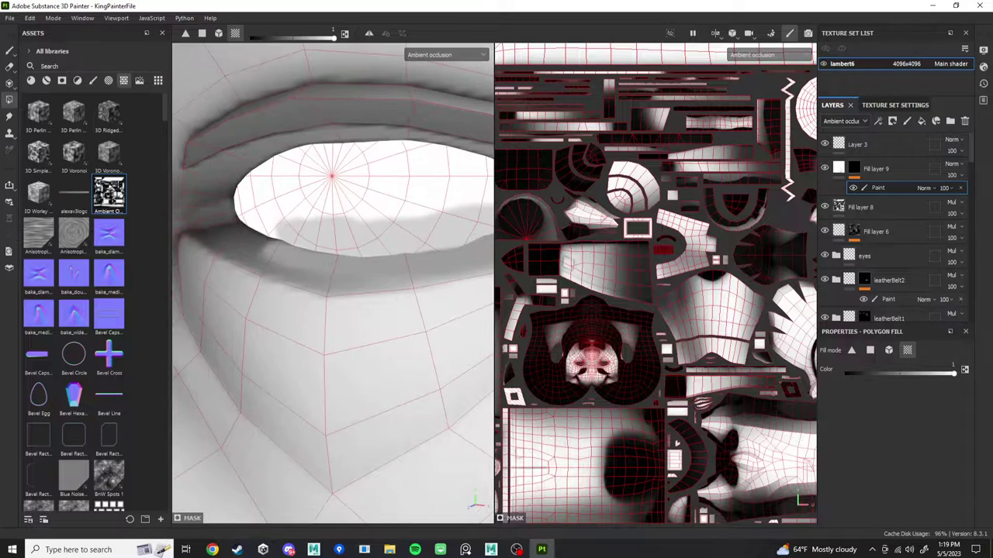
Set the uniform ambient occlusion value of Fill layer 9 to 0.8161.
left_click(838, 168)
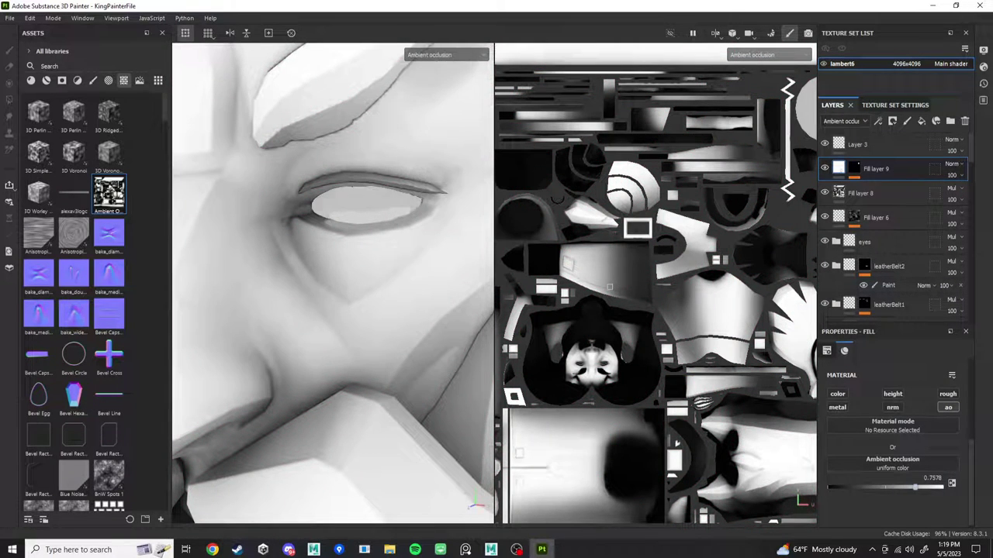
left_click_drag(941, 486, 921, 487)
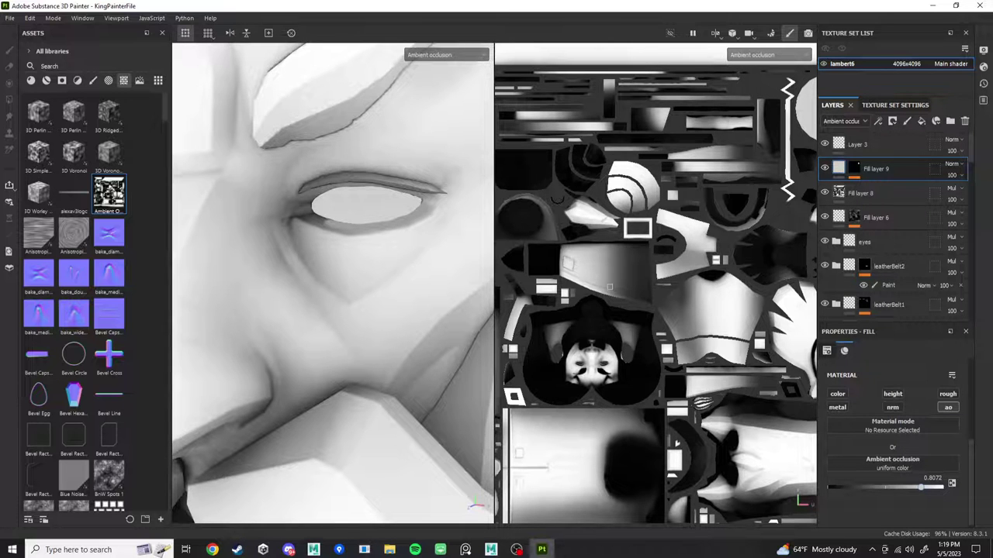
scroll(627, 290, "down", 4)
scroll(735, 208, "up", 9)
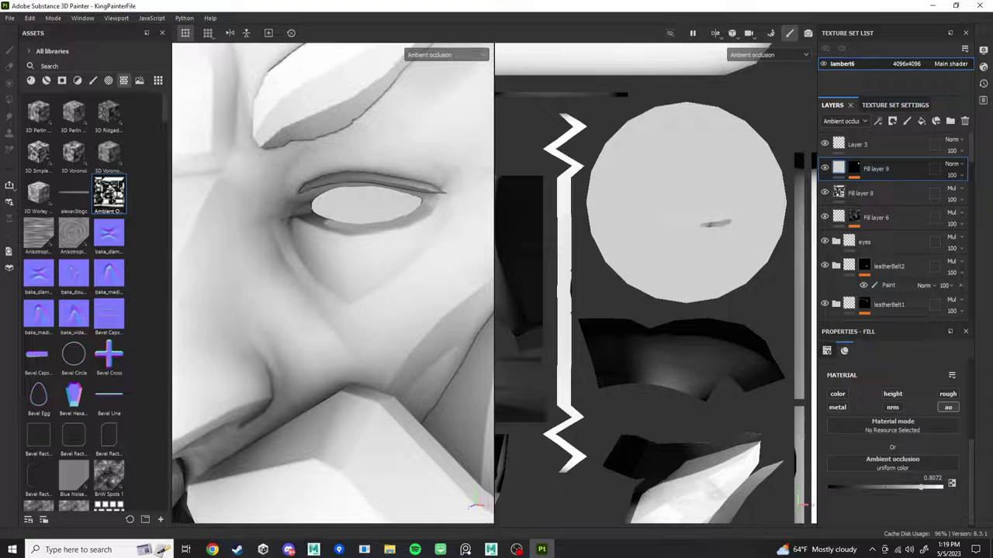
scroll(372, 205, "up", 6)
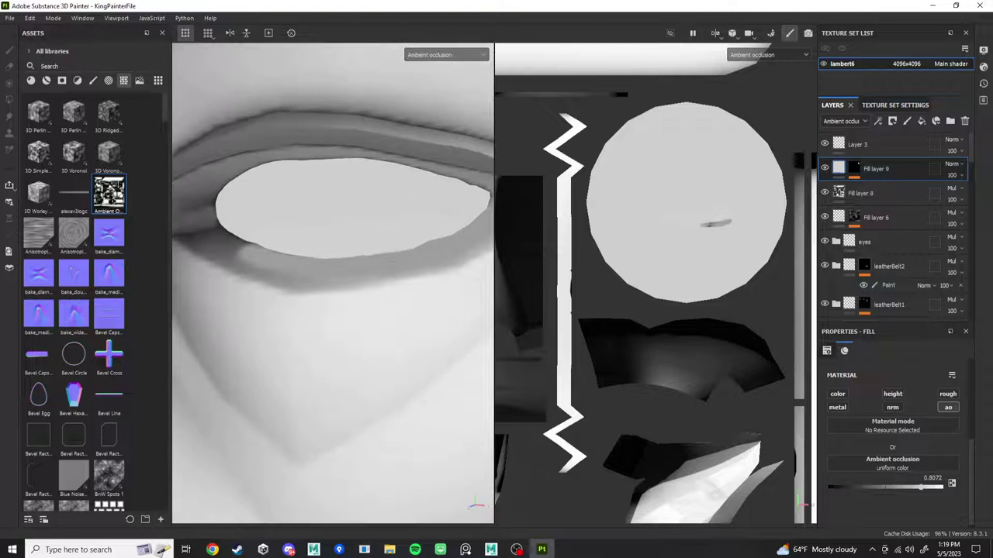
mouse_move(372, 232)
left_mouse_down("alt")
mouse_move(264, 225)
mouse_move(377, 231)
left_mouse_up("alt")
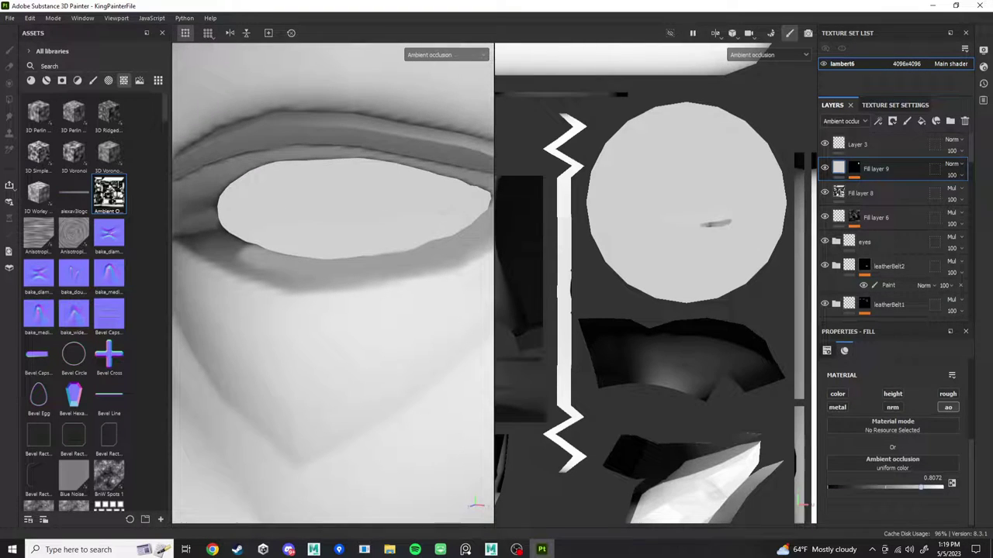
left_click_drag(920, 487, 922, 486)
scroll(333, 283, "down", 3)
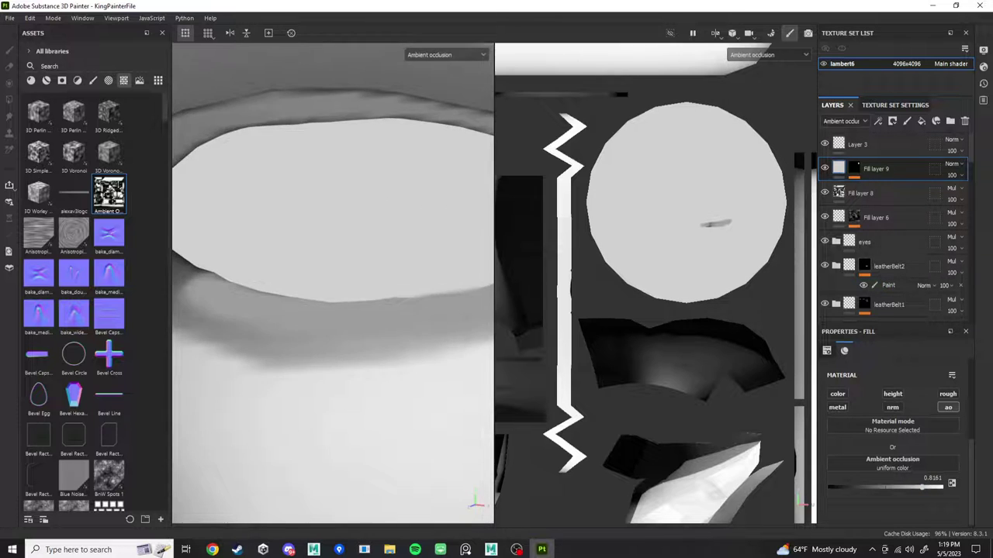
Examine the eyes and the ambient occlusion shading on the king's head and face from several angles.
scroll(334, 283, "down", 8)
scroll(333, 284, "up", 3)
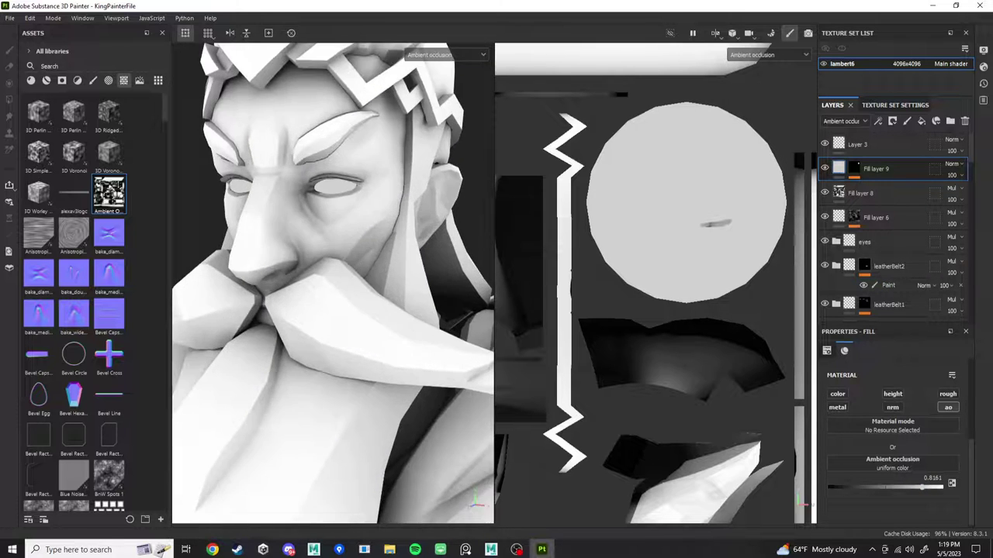
left_click_drag(349, 256, 364, 272, "alt")
scroll(334, 283, "up", 5)
scroll(333, 283, "down", 5)
left_click_drag(334, 303, 380, 299, "alt")
scroll(333, 284, "down", 6)
middle_click_drag(334, 194, 310, 314, "alt")
scroll(333, 283, "up", 7)
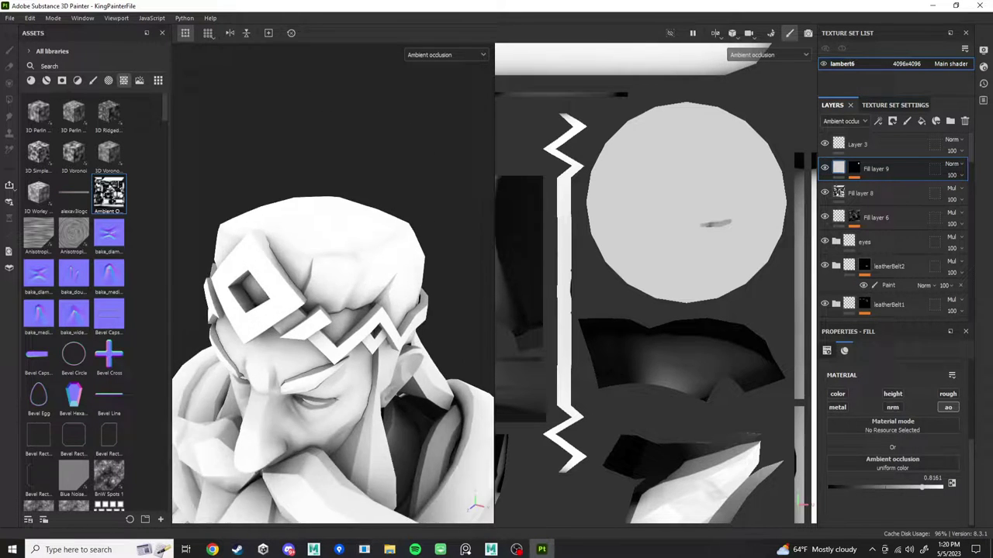
left_click_drag(364, 272, 298, 267, "alt")
middle_click_drag(326, 372, 330, 240, "alt")
left_click_drag(310, 271, 380, 279, "alt")
scroll(333, 283, "down", 4)
left_click_drag(310, 279, 364, 279, "alt")
scroll(333, 283, "up", 5)
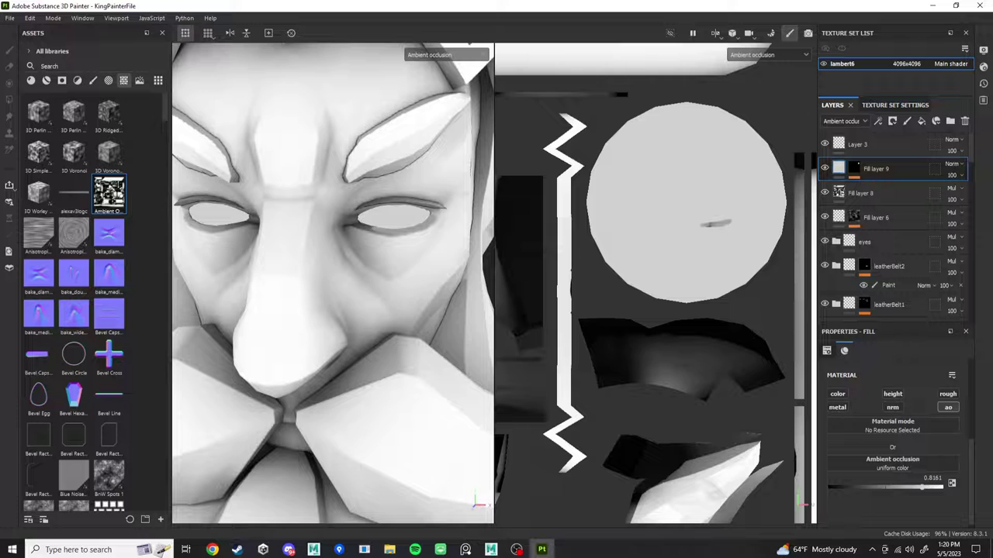
Review the mesh maps in the texture set settings and inspect the shading around the king's eye.
left_click(894, 106)
scroll(892, 229, "down", 7)
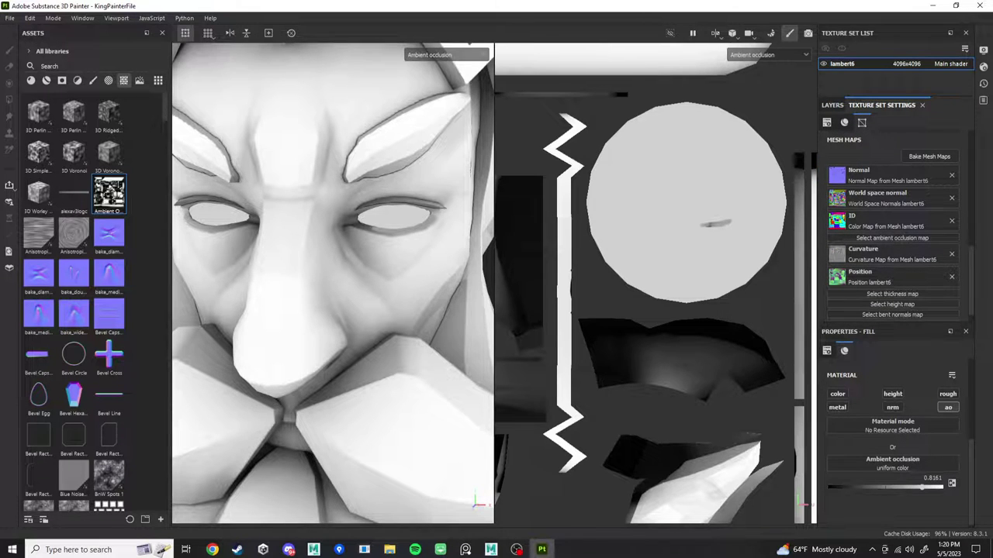
scroll(334, 283, "up", 3)
scroll(334, 283, "down", 5)
left_click_drag(349, 283, 392, 268, "alt")
scroll(334, 283, "up", 4)
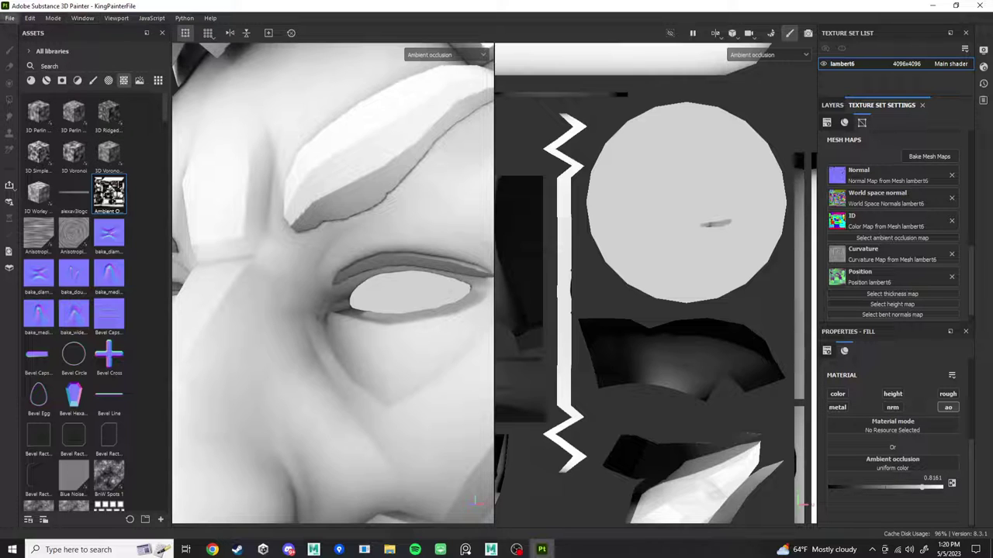
Open the output templates for texture export and duplicate the Unreal Engine 4 (Packed) preset.
left_click(10, 18)
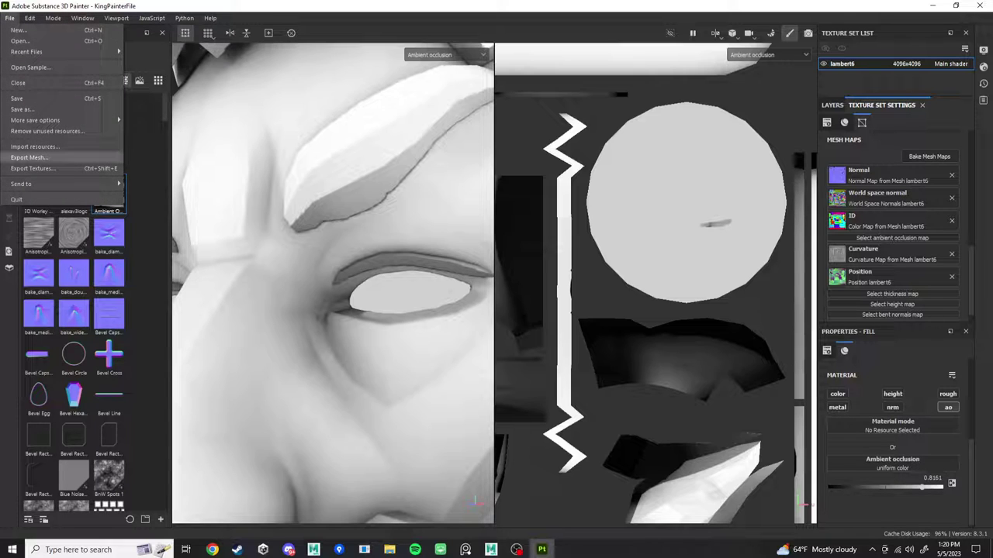
left_click(33, 168)
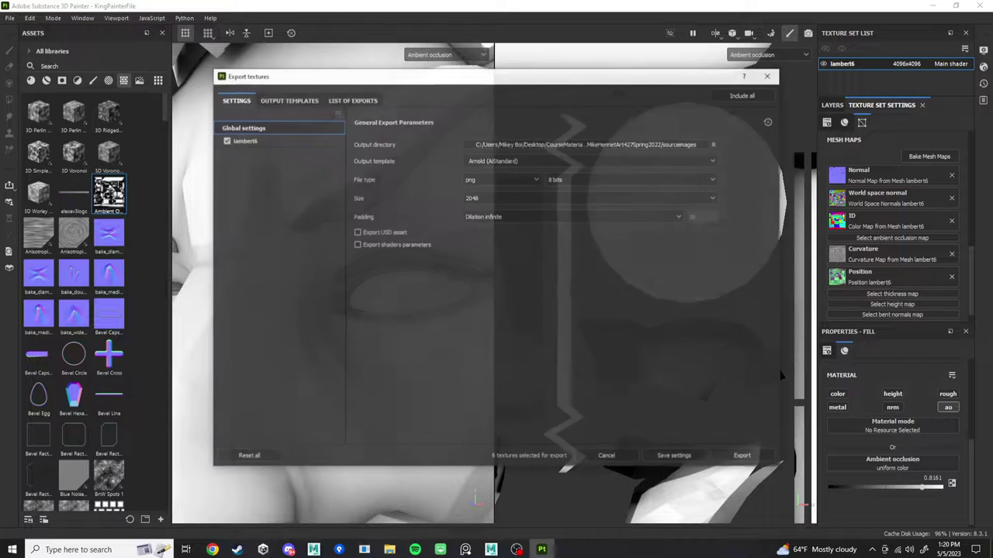
left_click(288, 99)
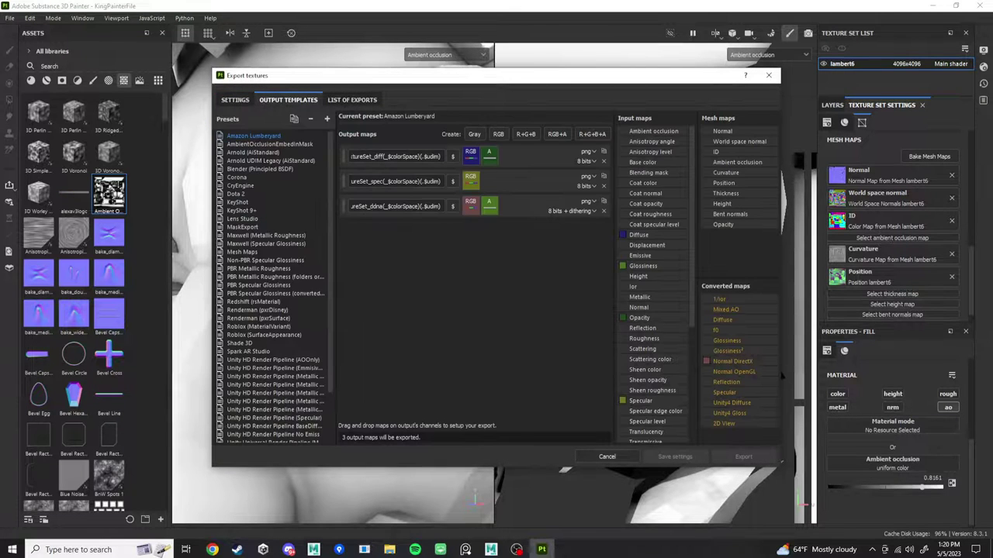
scroll(276, 287, "down", 3)
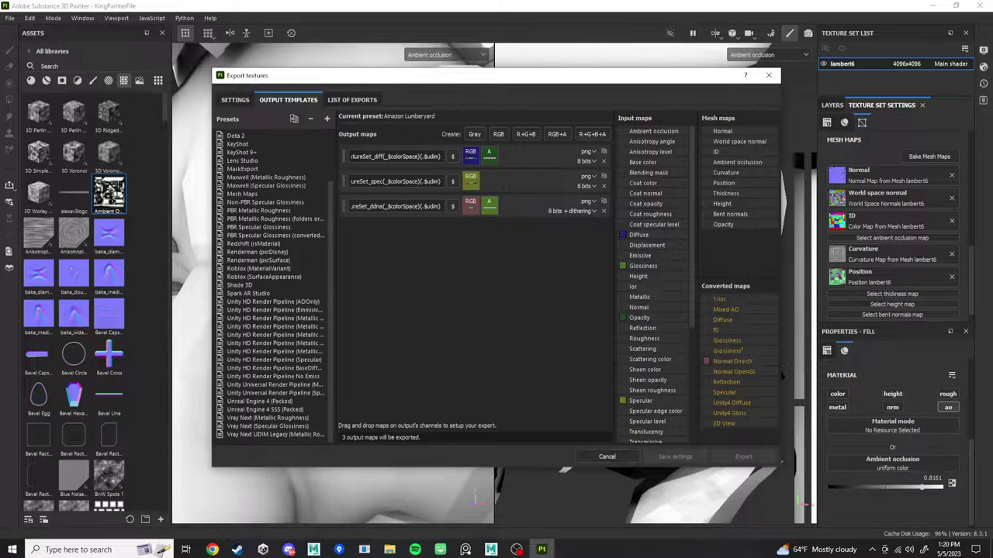
left_click(260, 401)
right_click(250, 402)
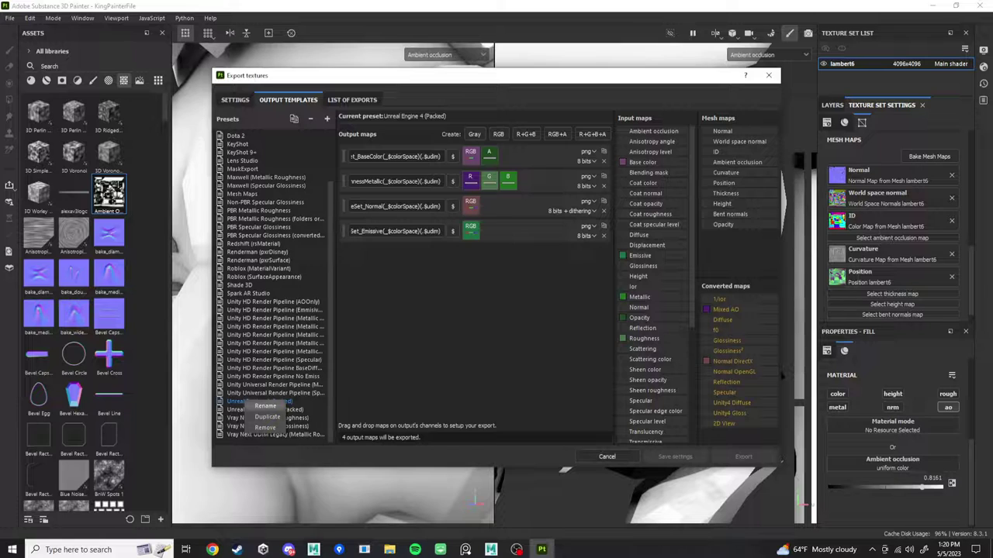
left_click(267, 417)
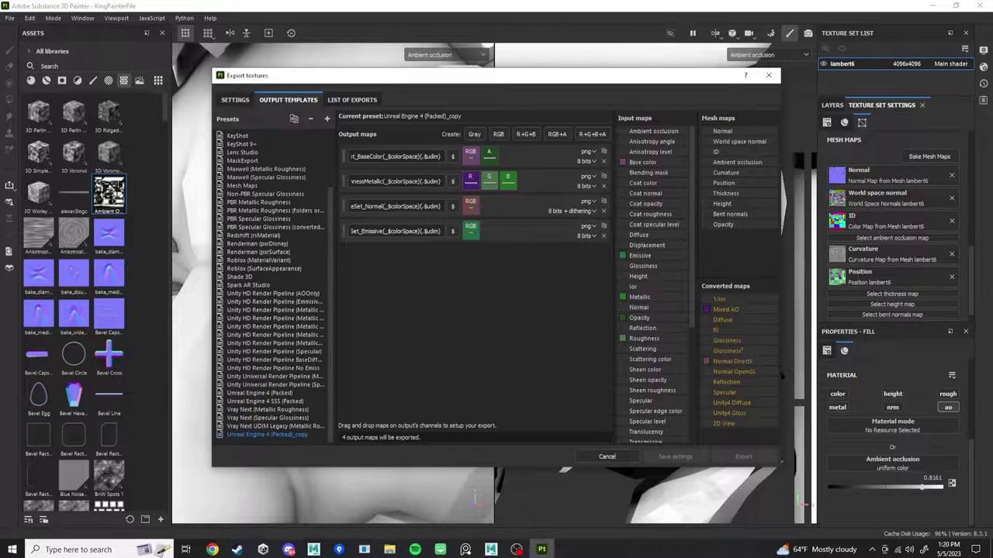
Rename the duplicated export preset as AmbientOcclusionOnly.
double_click(266, 434)
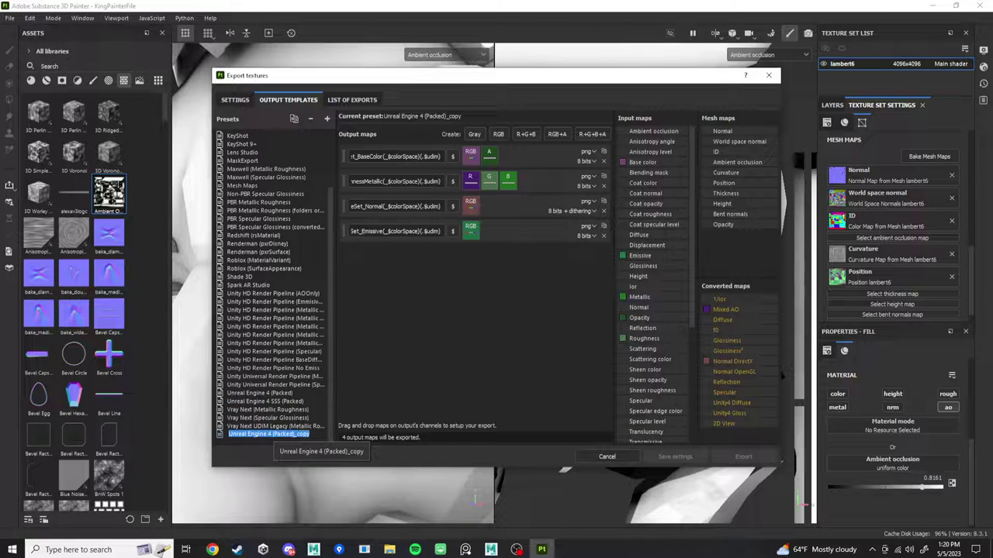
type("AmbientO")
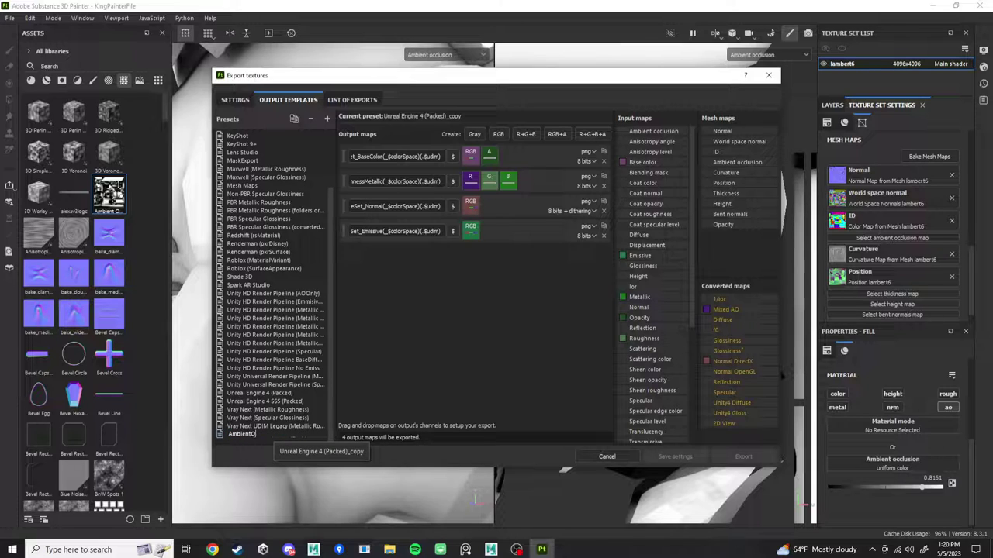
type("cclusionOnly")
key("Return")
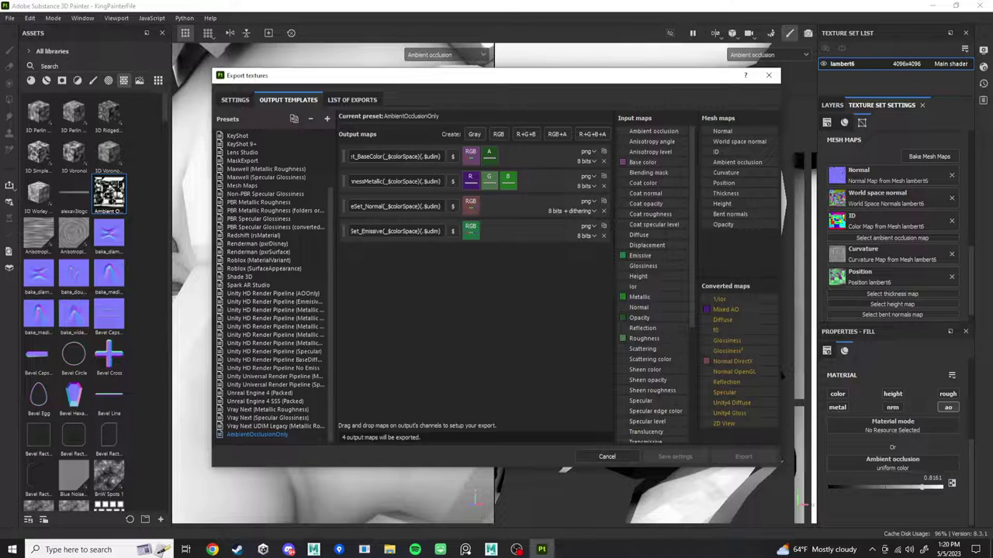
Remove the base color, packed, normal and emissive output maps from the AmbientOcclusionOnly preset.
left_click(273, 426)
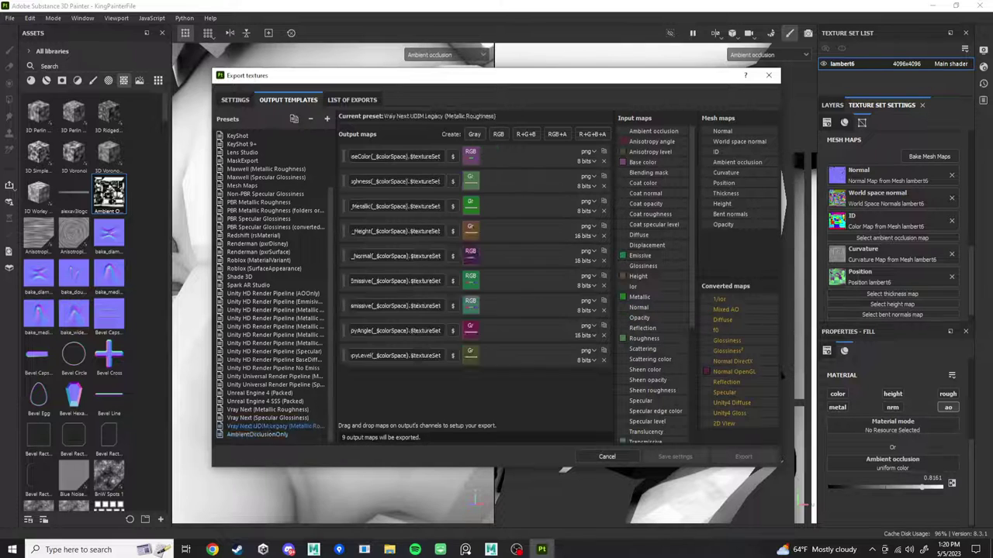
left_click(258, 435)
left_click(604, 161)
left_click(604, 161)
left_click(603, 161)
left_click(603, 161)
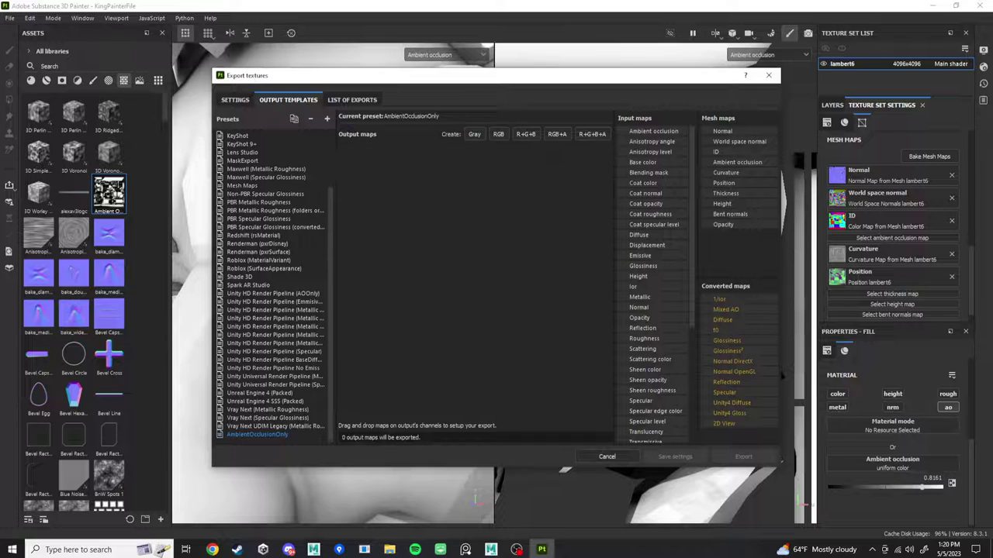
Add a grayscale output map to the AmbientOcclusionOnly preset and feed it the gray channel of the ambient occlusion input map.
left_click(473, 134)
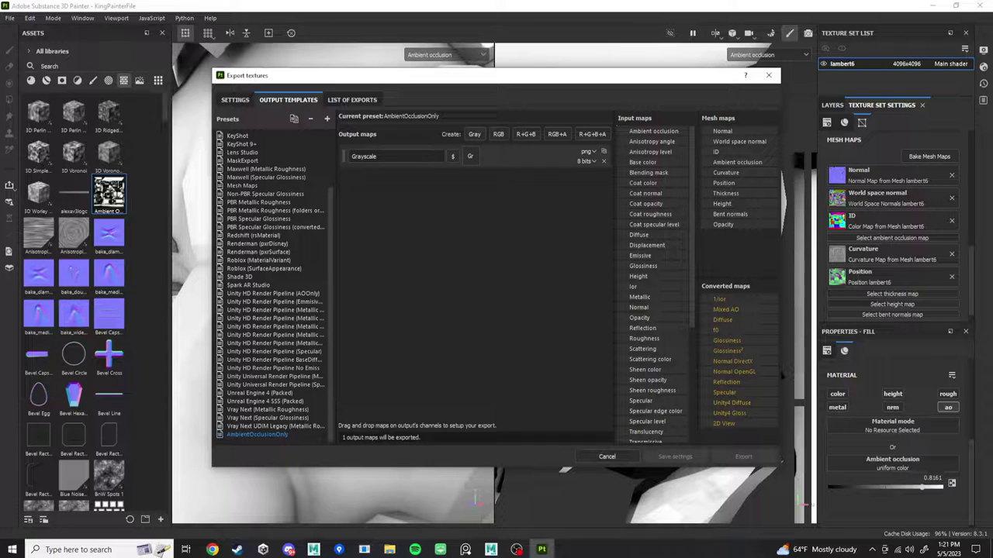
left_click_drag(653, 131, 470, 157)
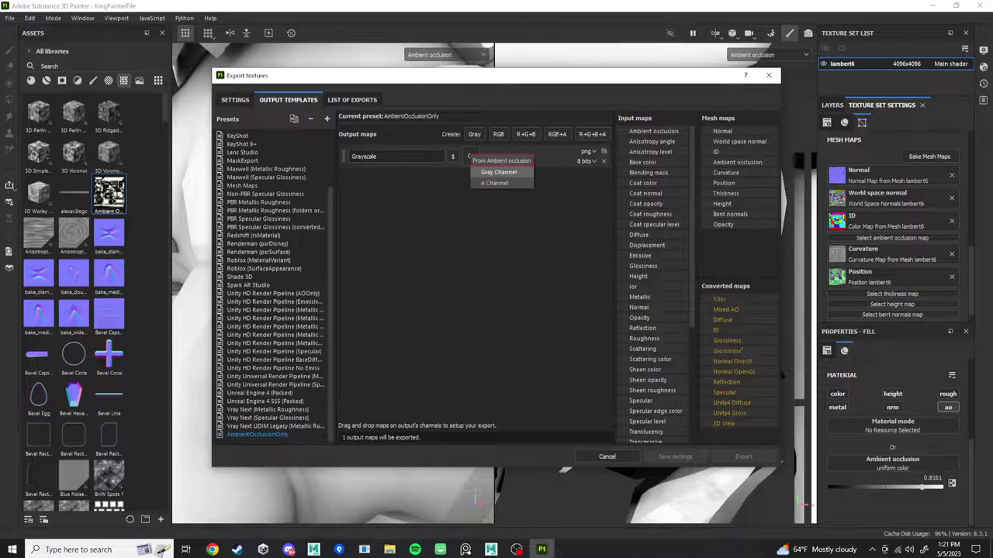
left_click(504, 173)
Rename the grayscale output map as AmbientOcclusionExtracted.
left_click_drag(381, 157, 349, 157)
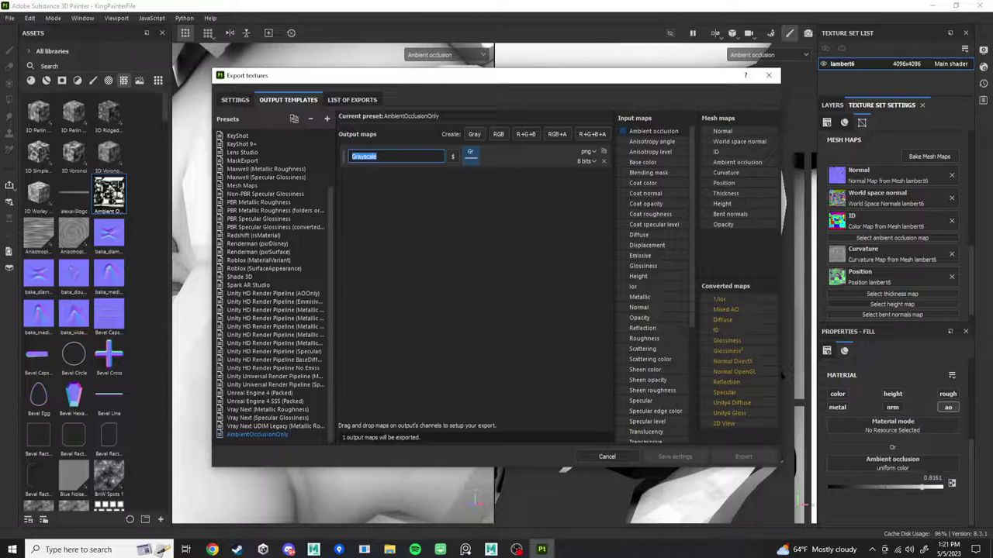
type("AmbientOcclusio")
key("BackSpace")
key("BackSpace")
key("Return")
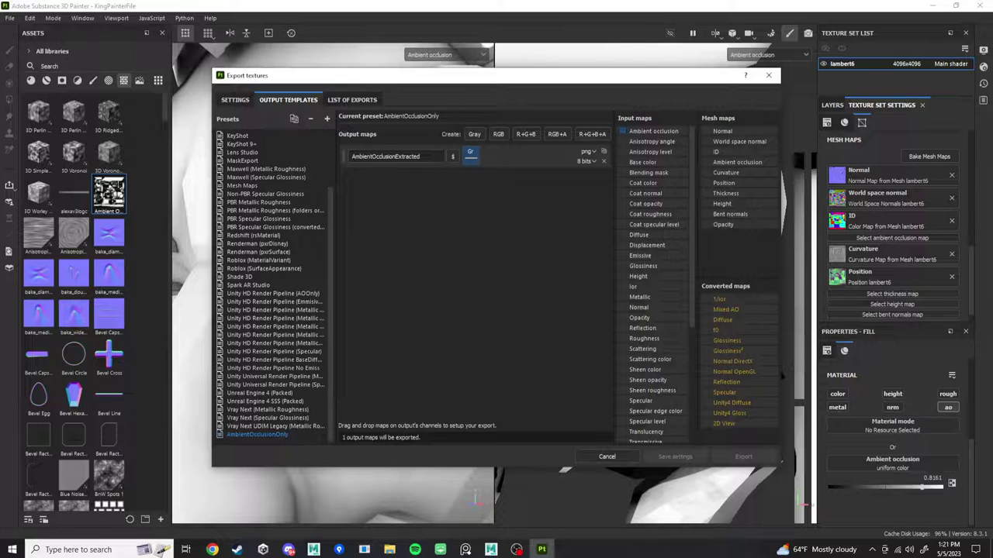
Open the general export settings and check the output directory and the available texture sizes.
left_click(235, 99)
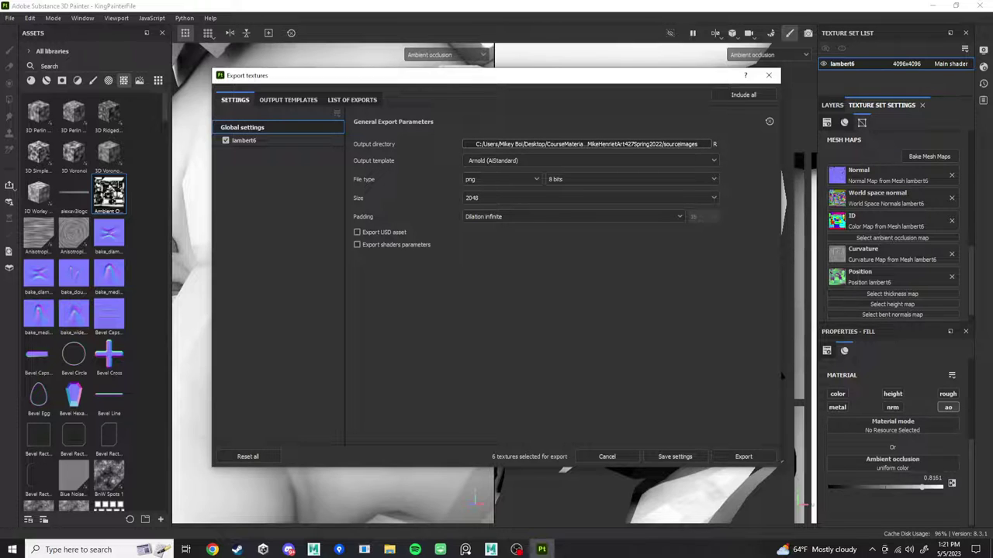
left_click(587, 145)
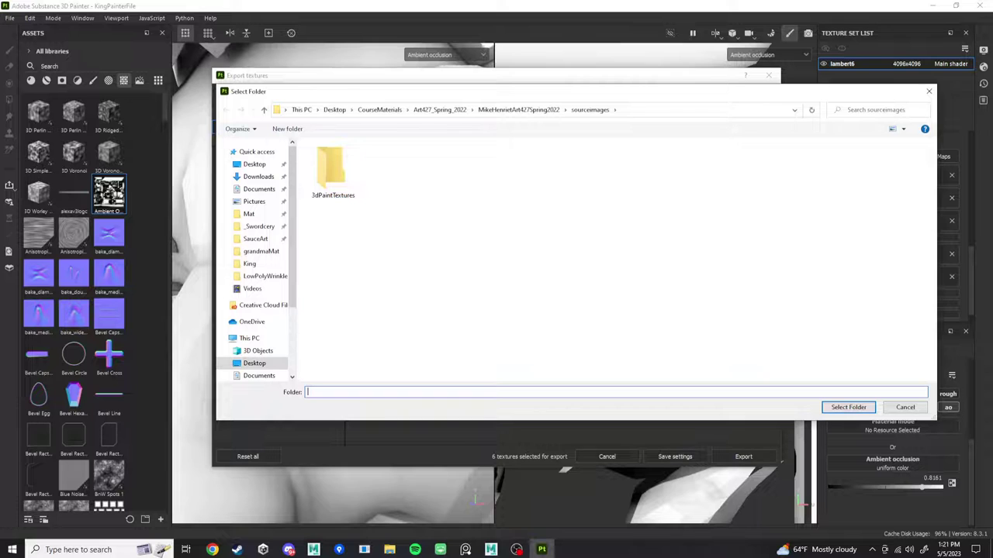
left_click(905, 407)
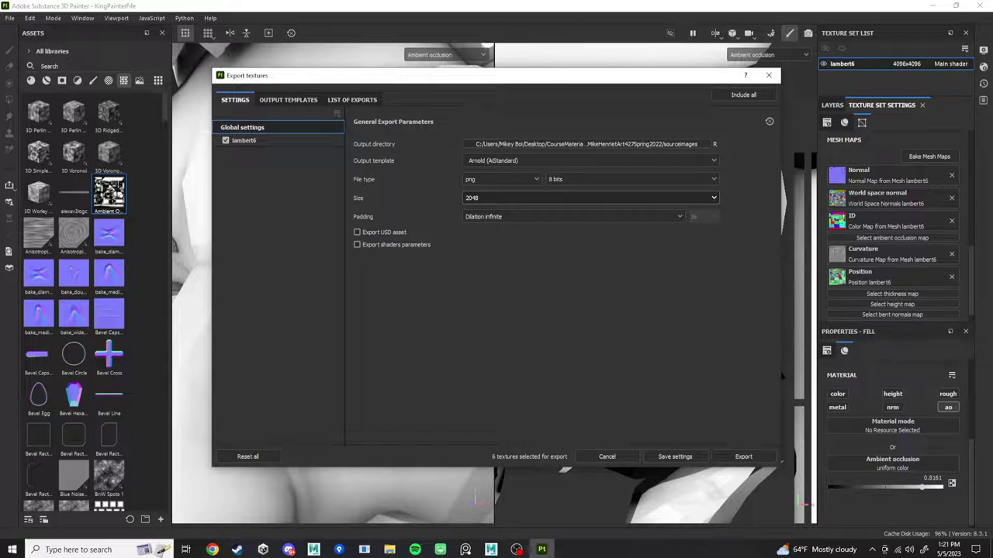
left_click(636, 198)
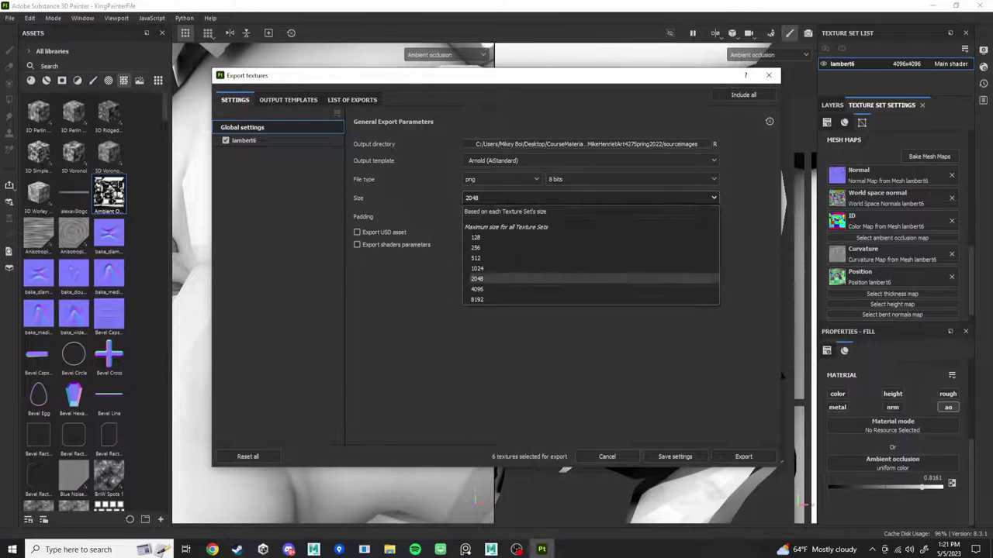
left_click(543, 321)
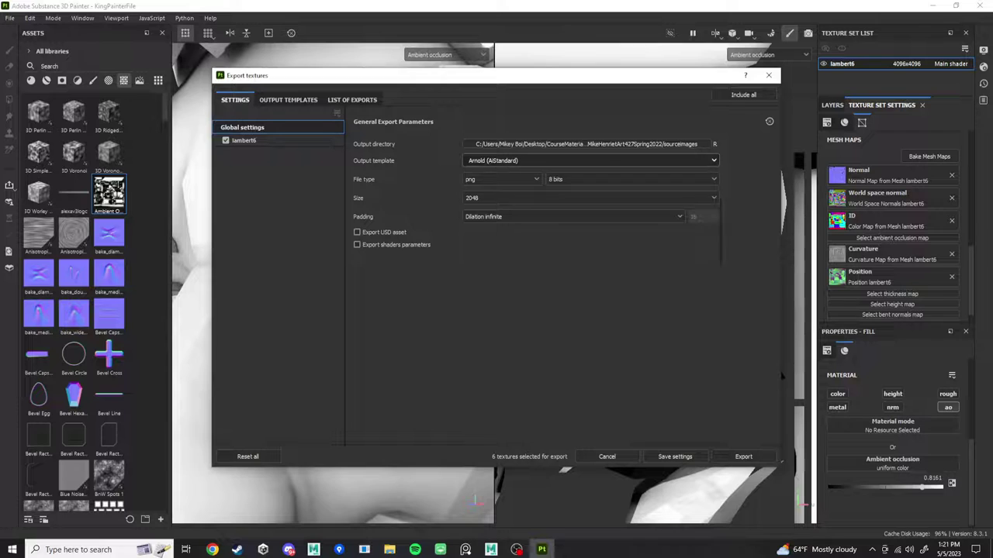
Set the output template for the texture export to AmbientOcclusionOnly.
left_click(591, 161)
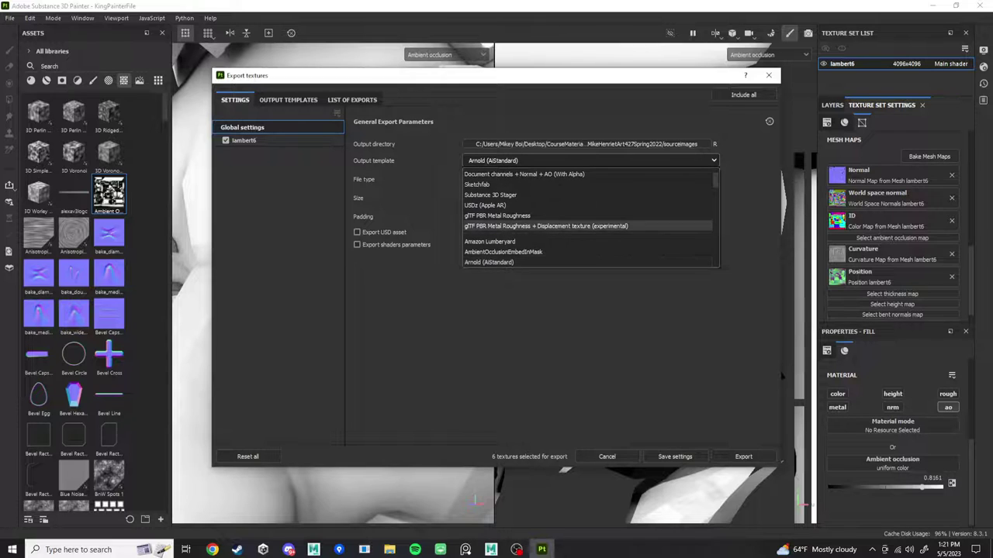
scroll(589, 228, "down", 3)
scroll(589, 230, "up", 2)
key("Up")
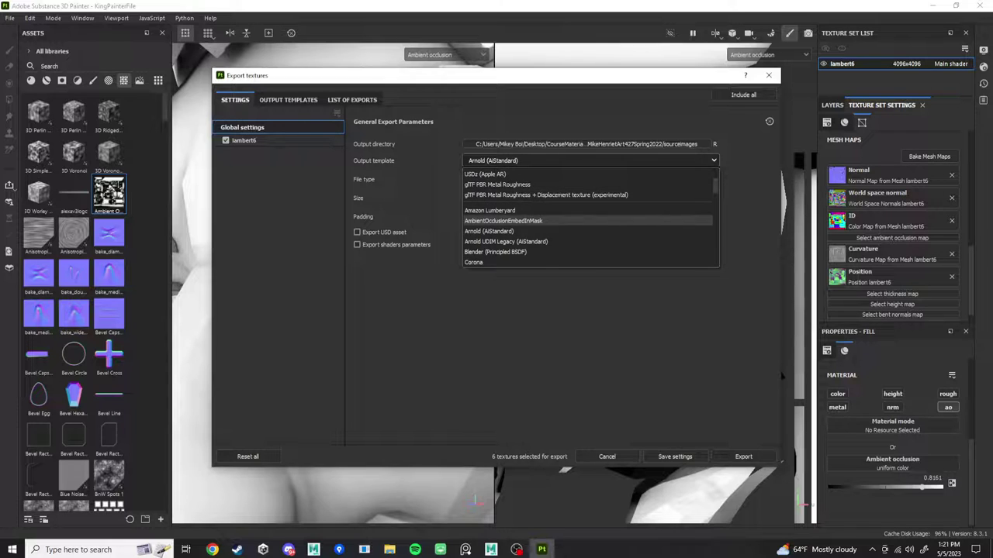
scroll(589, 237, "down", 12)
left_click(589, 257)
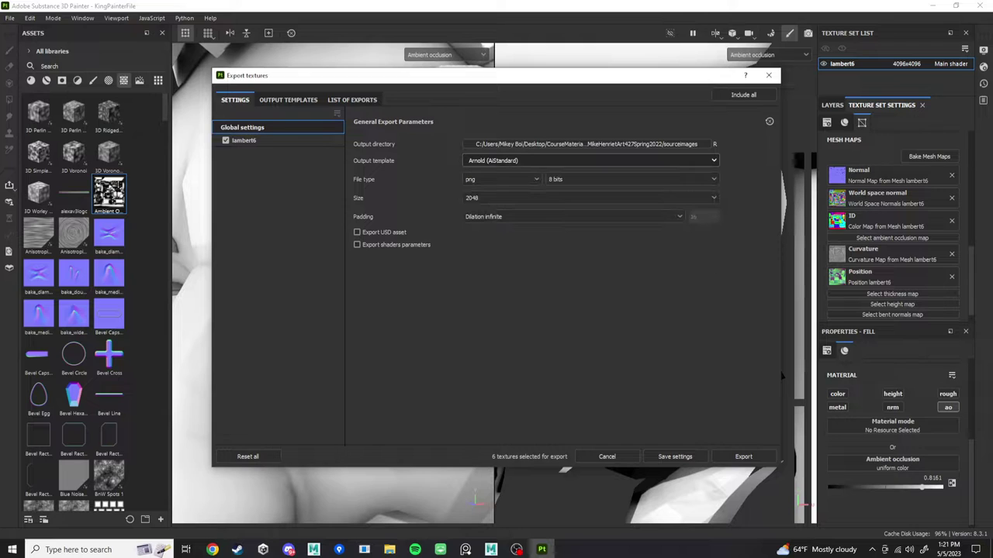
key("Up")
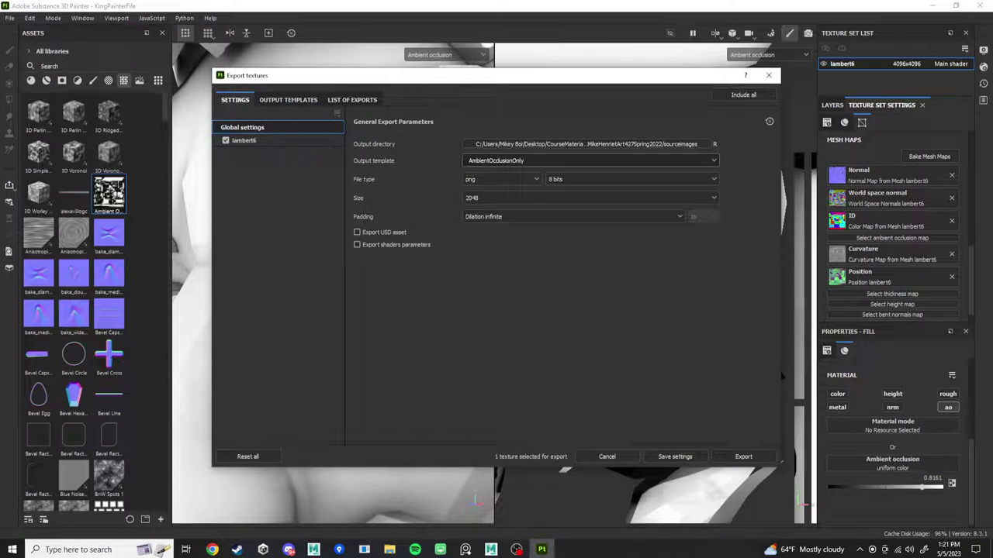
Export the ambient occlusion texture and close the export window.
key("Tab")
key("Tab")
left_click(730, 456)
left_click(743, 456)
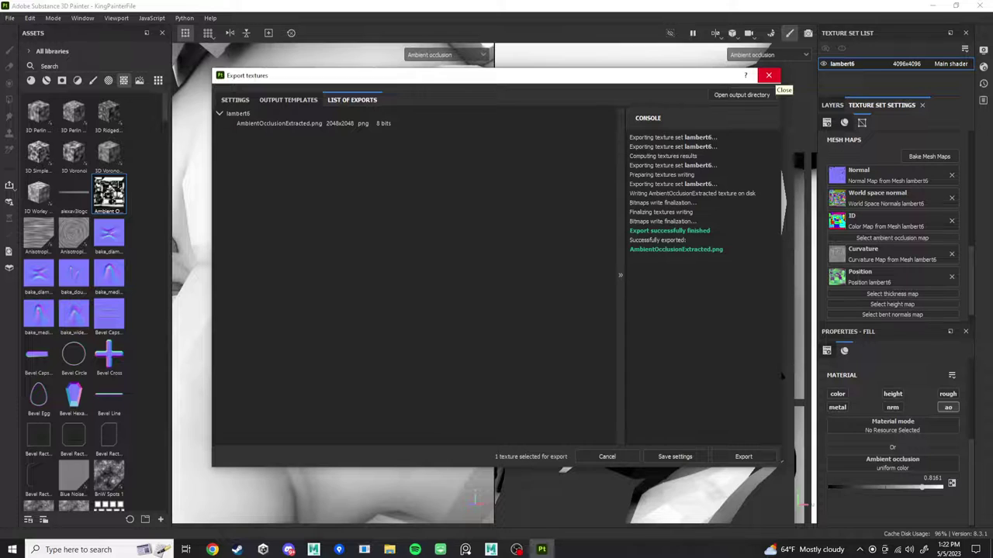
left_click(768, 75)
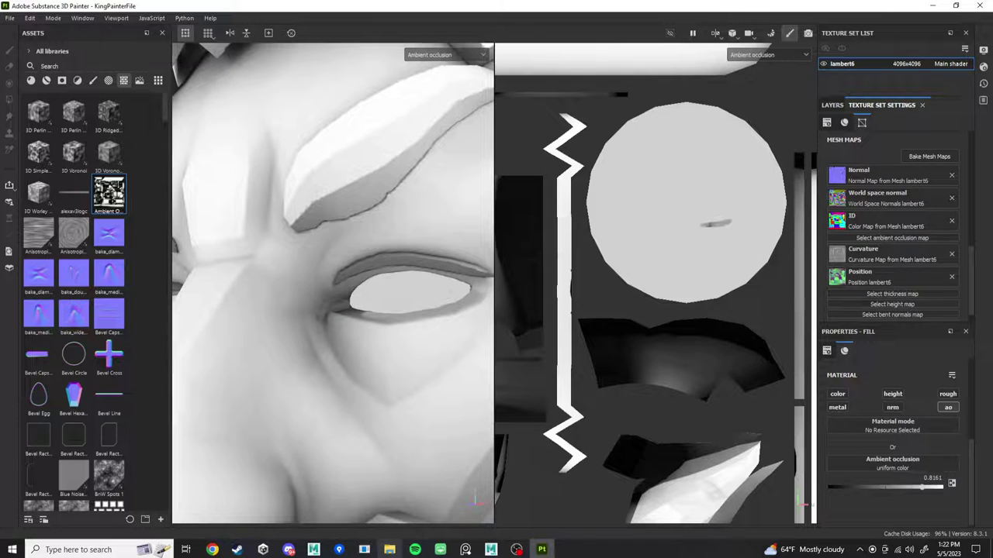
Switch to File Explorer and open the project's sourceimages folder within CourseMaterials > Art427_Spring_2022 on the Desktop.
left_click(389, 549)
scroll(287, 326, "up", 3)
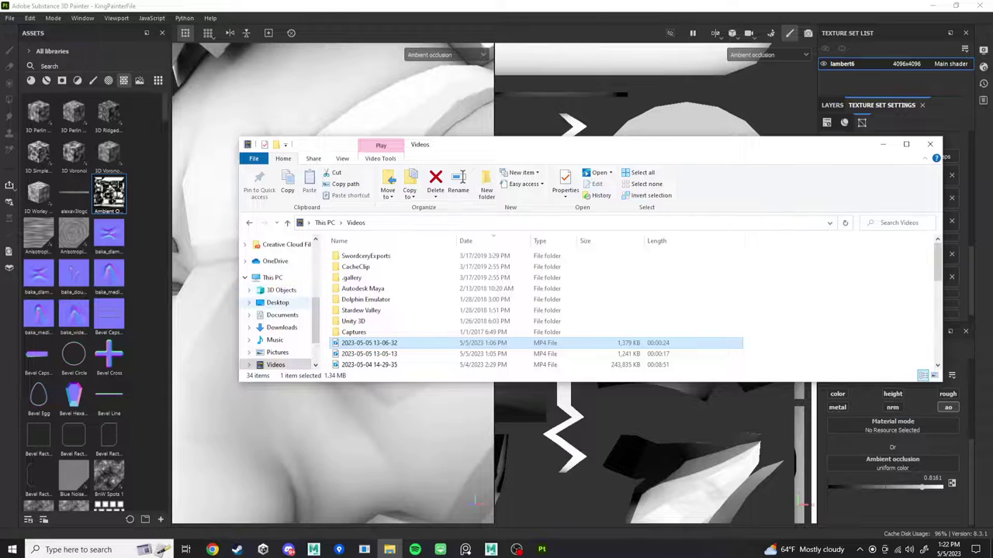
scroll(287, 325, "up", 4)
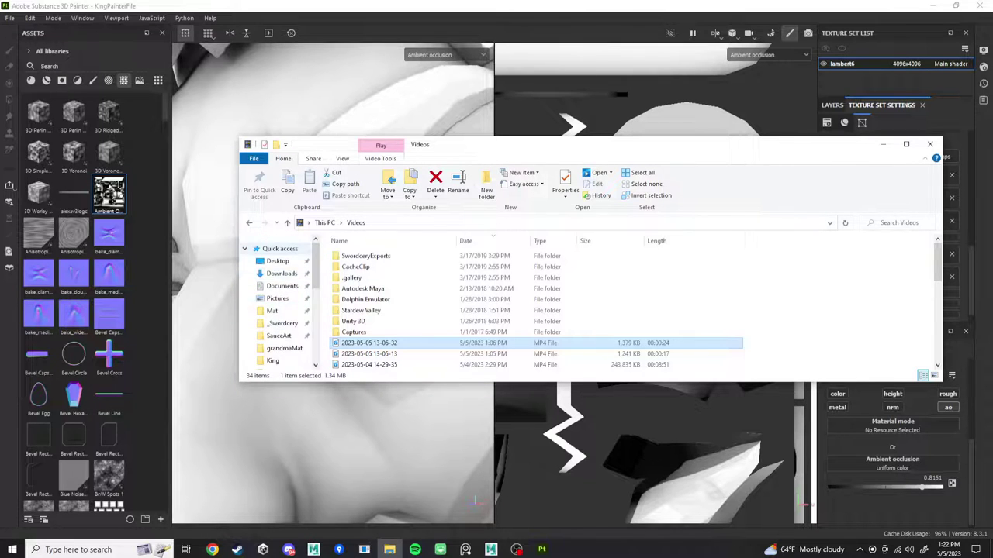
left_click(277, 260)
double_click(360, 267)
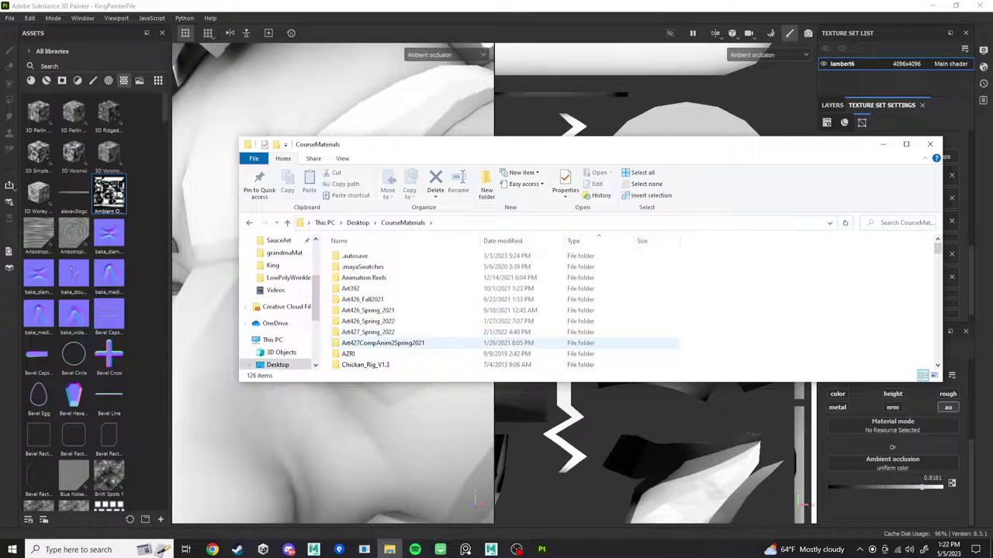
double_click(368, 332)
double_click(381, 256)
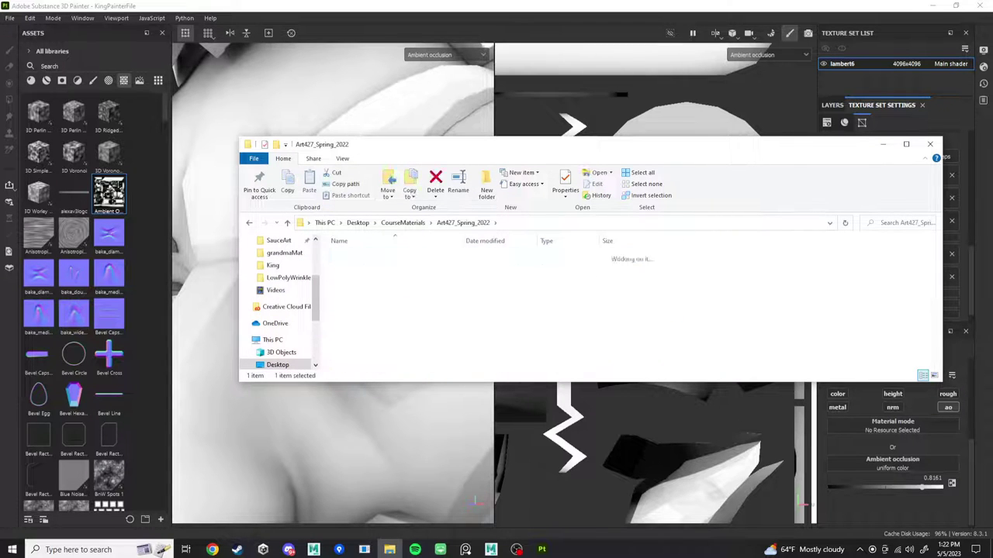
scroll(376, 341, "down", 3)
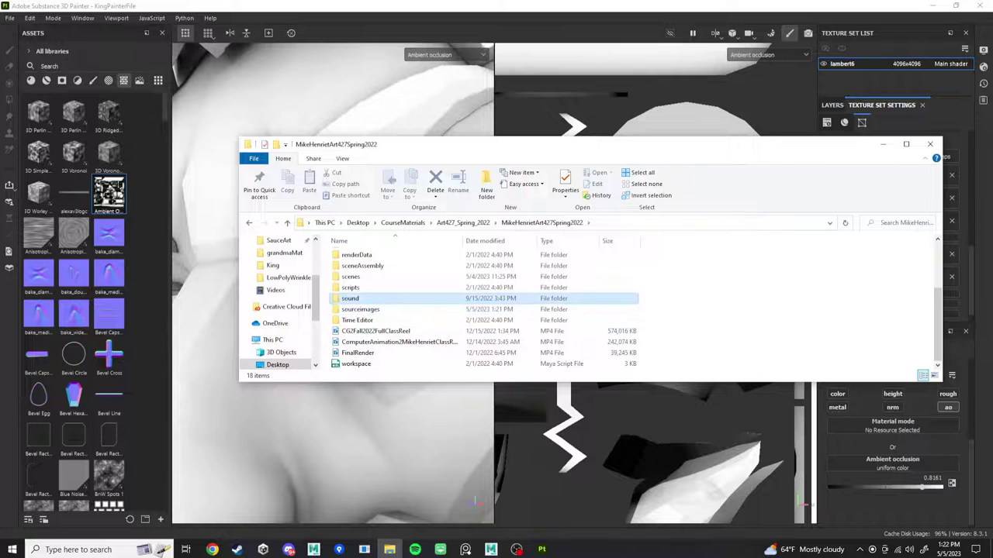
double_click(360, 309)
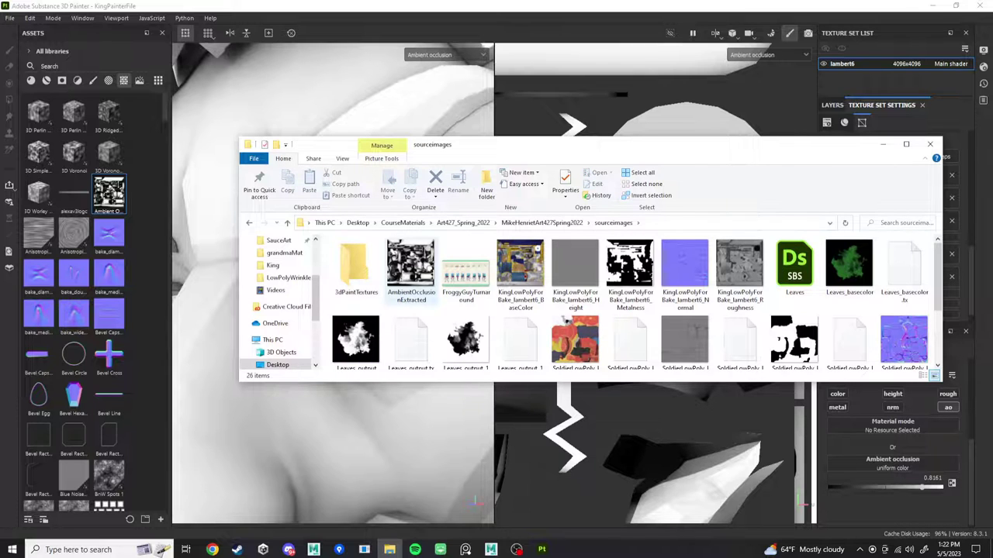
Import AmbientOcclusionExtracted.png as a texture into project 'KingPainterFile' and assign it as the ambient occlusion mesh map.
mouse_move(411, 268)
left_mouse_down()
mouse_move(310, 259)
mouse_move(147, 146)
left_mouse_up()
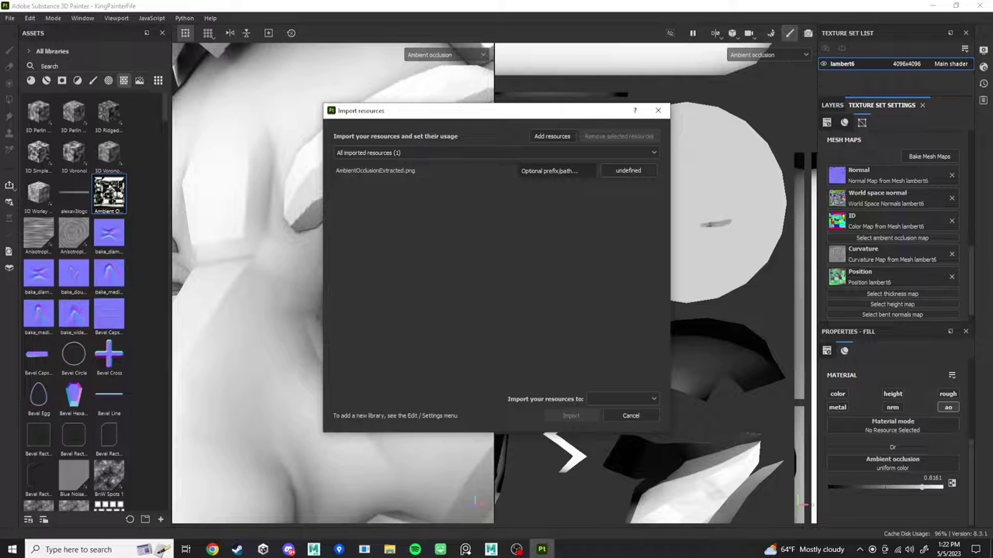
left_click(628, 171)
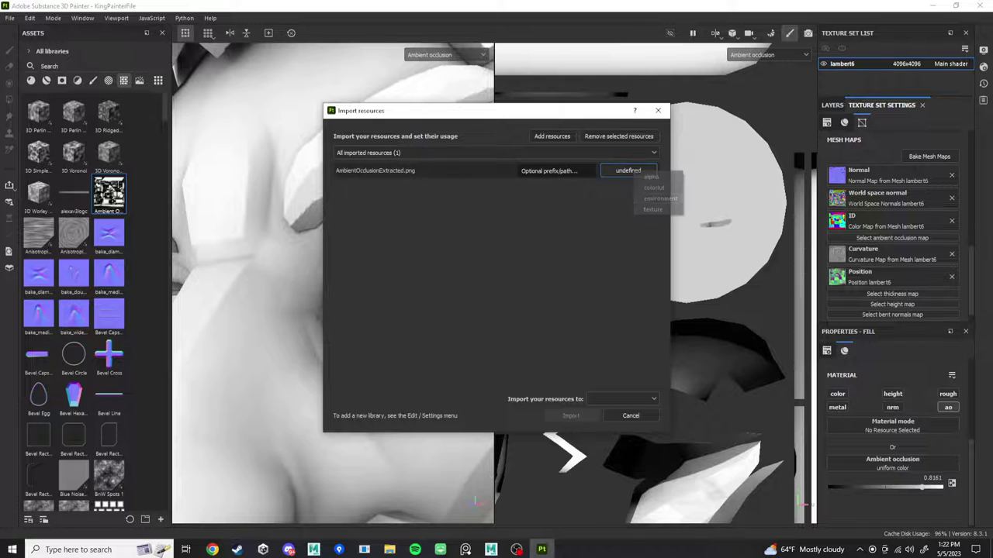
left_click(655, 198)
left_click(622, 398)
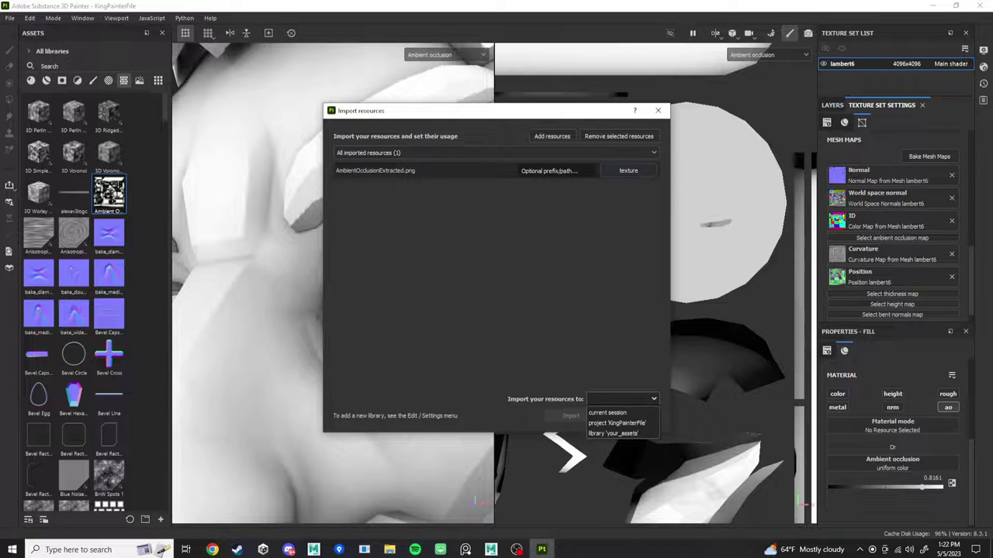
left_click(617, 423)
left_click(570, 415)
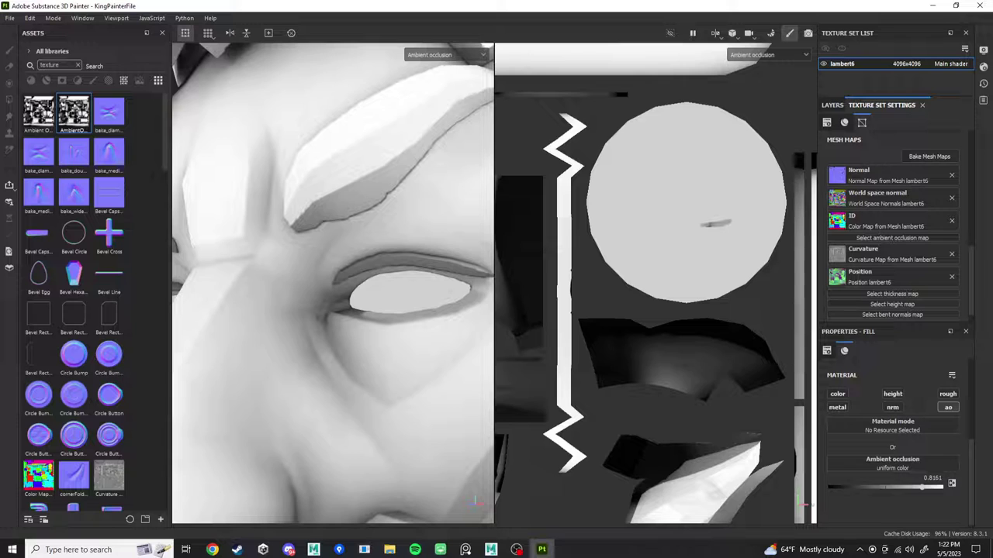
left_click_drag(74, 112, 892, 238)
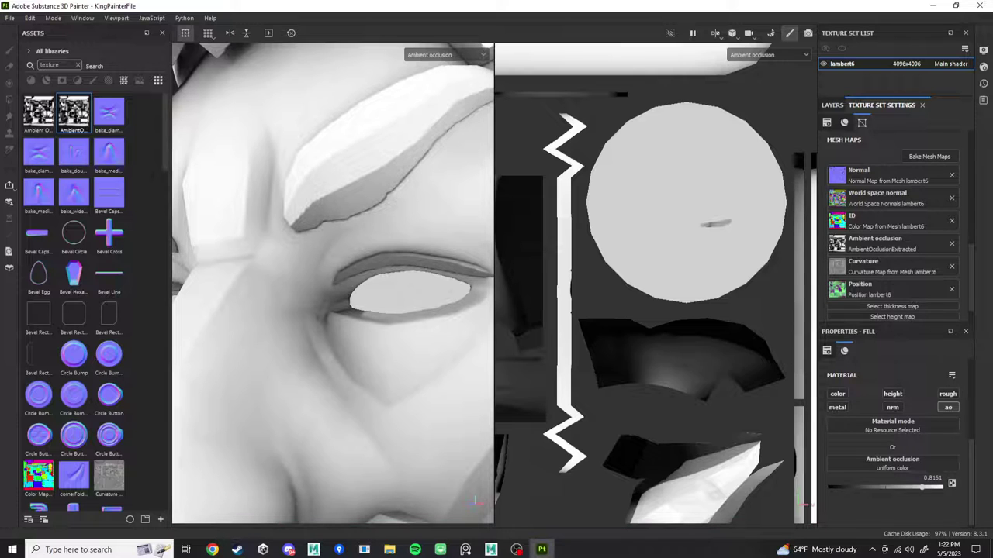
Hide Layer 3, Fill layer 9 and Fill layer 8 in the layer stack.
left_click(832, 104)
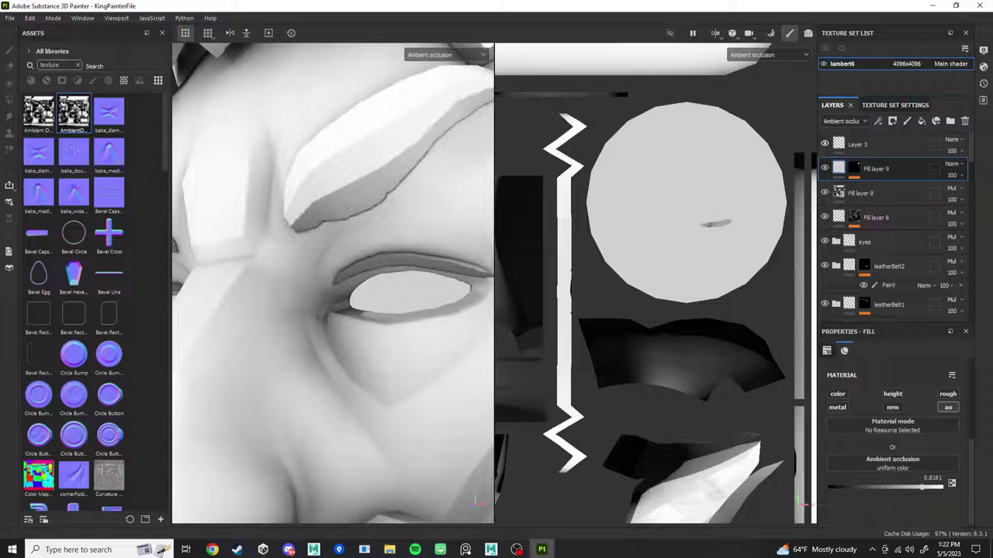
left_click(825, 169)
left_click(824, 192)
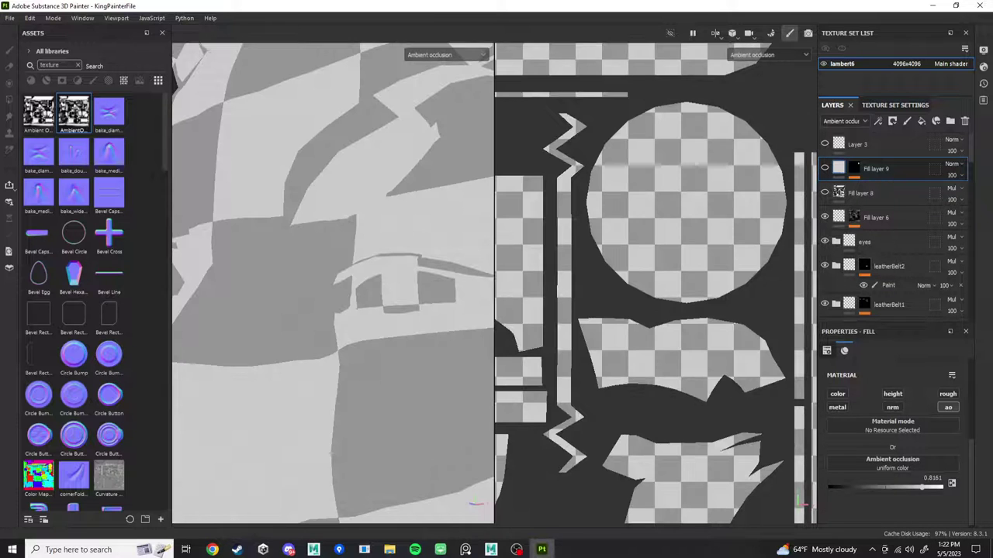
Display the ambient occlusion mesh map in the viewport and examine the shading around the king's eyes and face.
left_click(446, 54)
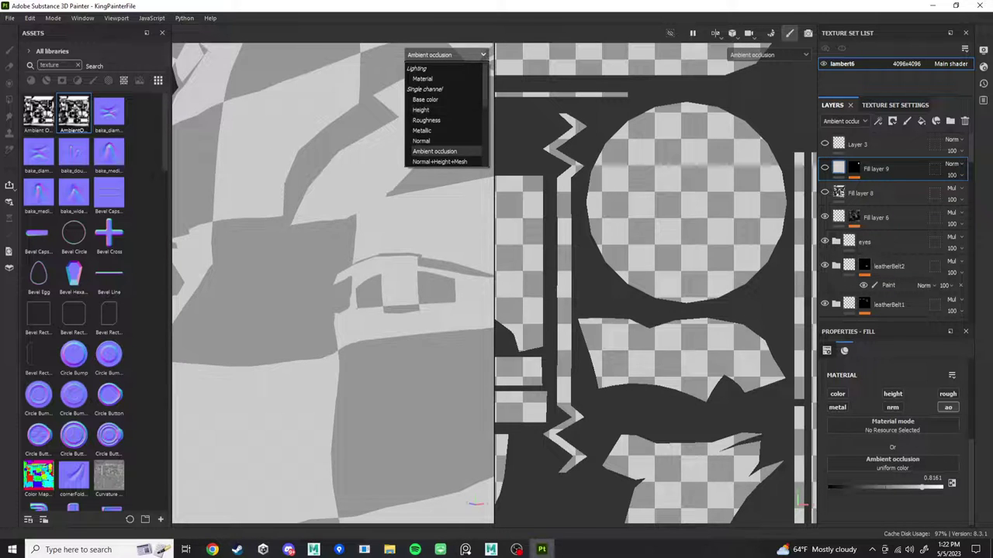
left_click(434, 99)
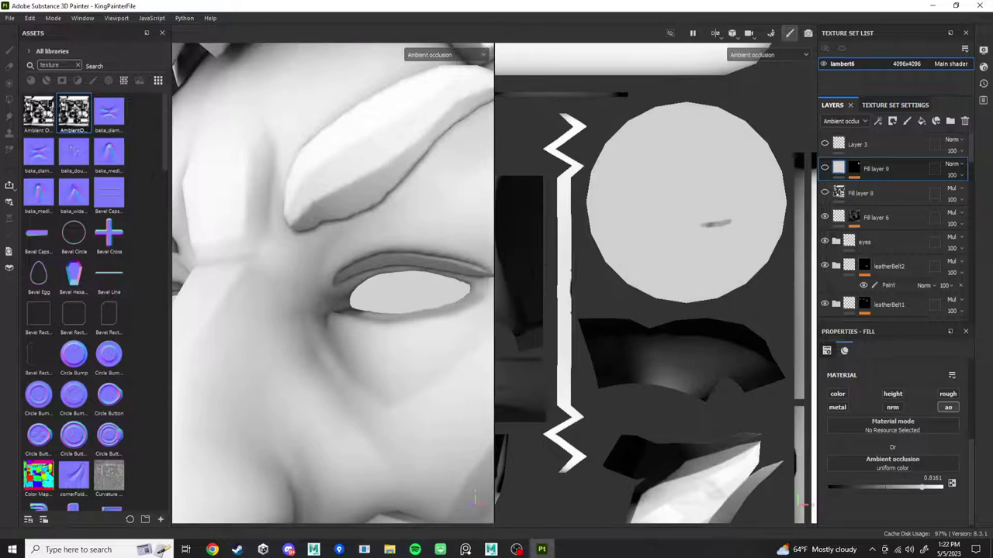
scroll(334, 283, "down", 5)
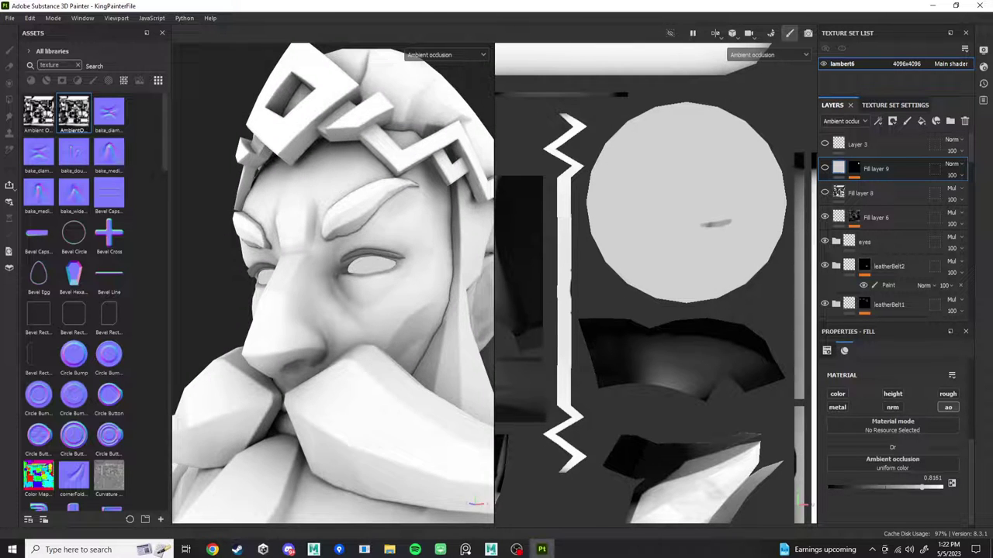
left_click_drag(333, 283, 352, 297, "alt")
scroll(353, 291, "up", 2)
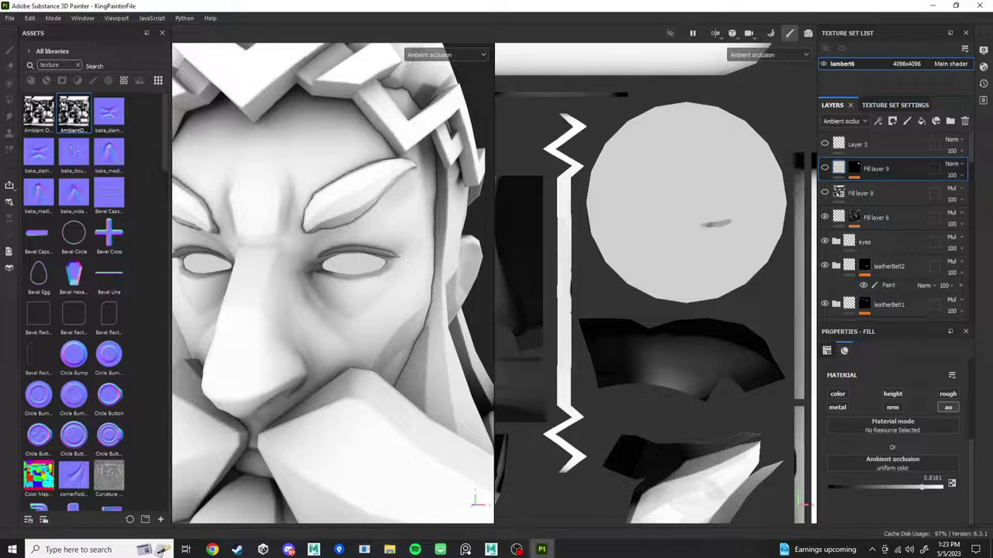
left_click(951, 140)
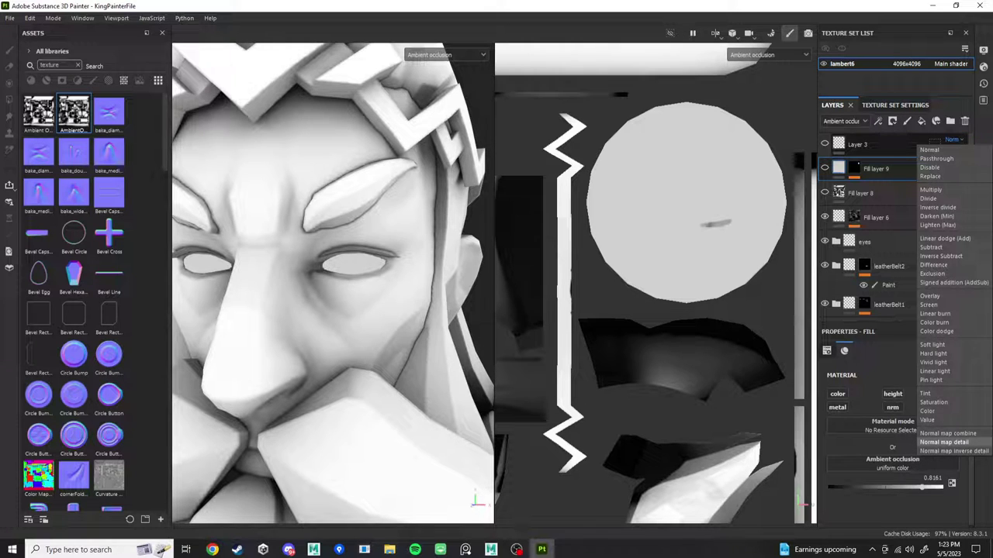
left_click(953, 140)
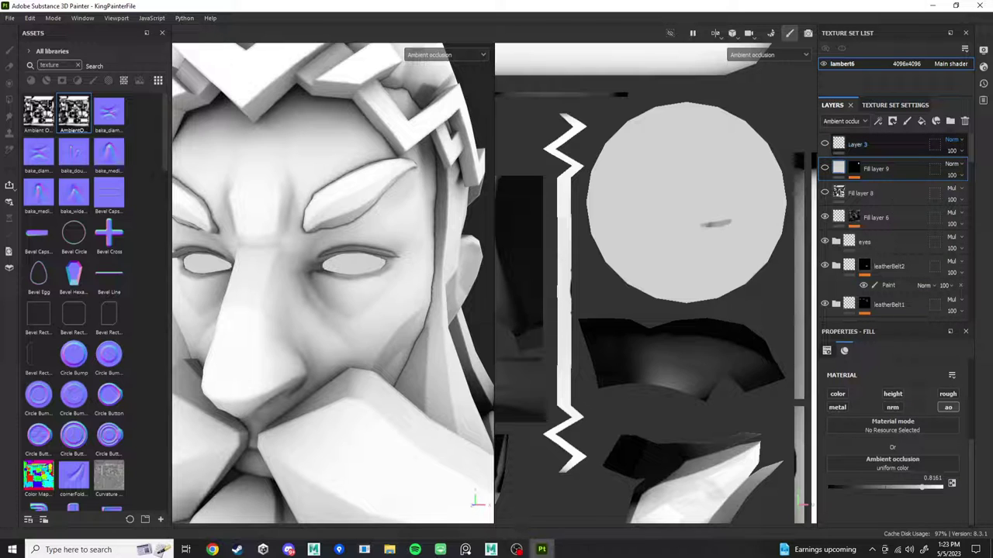
left_click(953, 139)
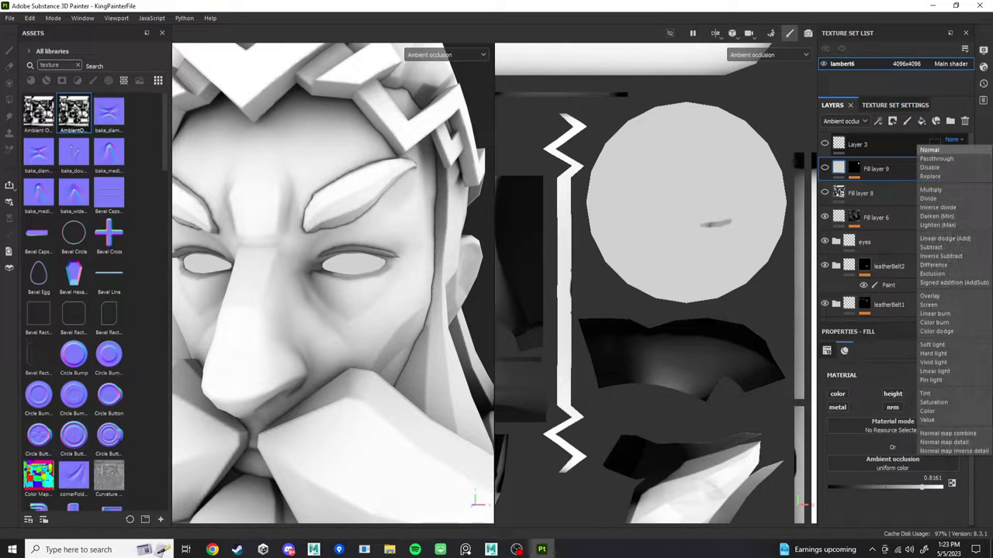
left_click(952, 139)
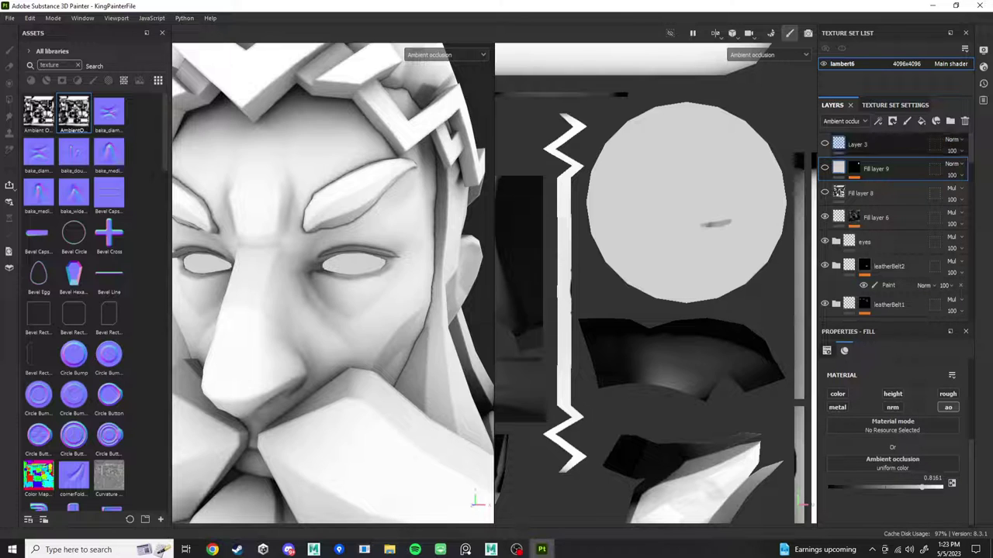